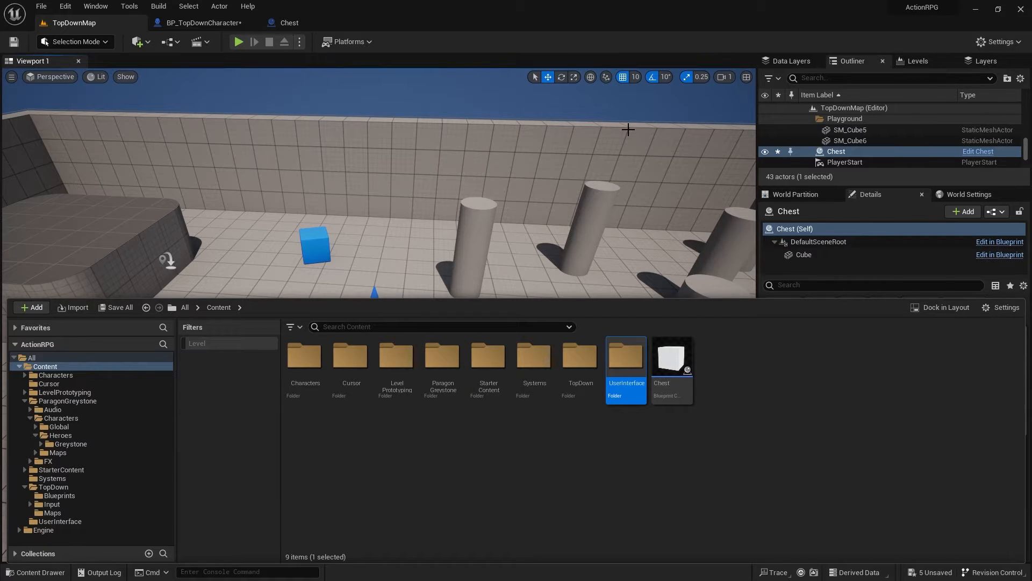
Step: Create a widget blueprint based on User Widget in the UserInterface folder and name it W_PlayerHUD
{"action": "double_click", "coordinate": [626, 356]}
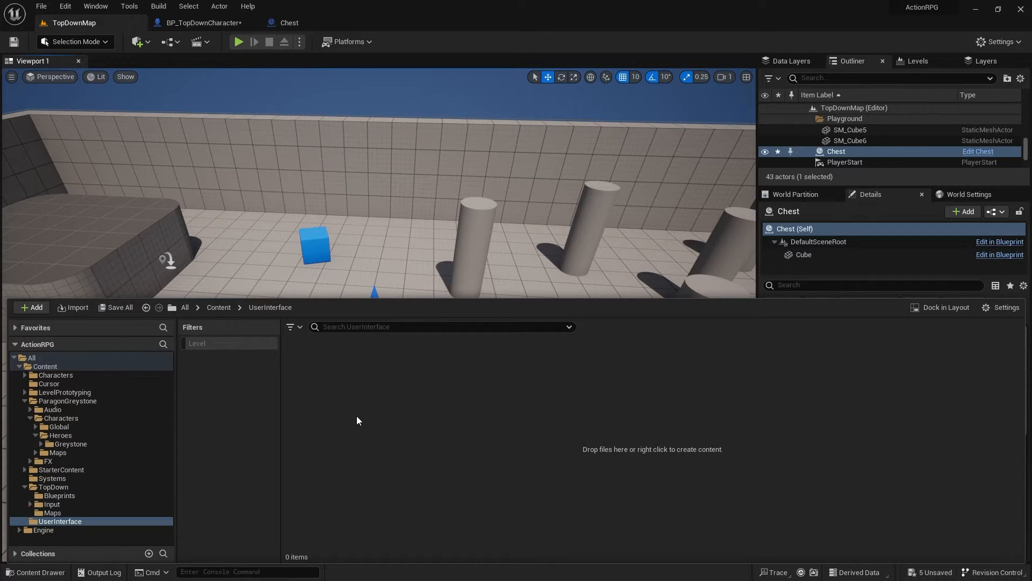
{"action": "right_click", "coordinate": [340, 376]}
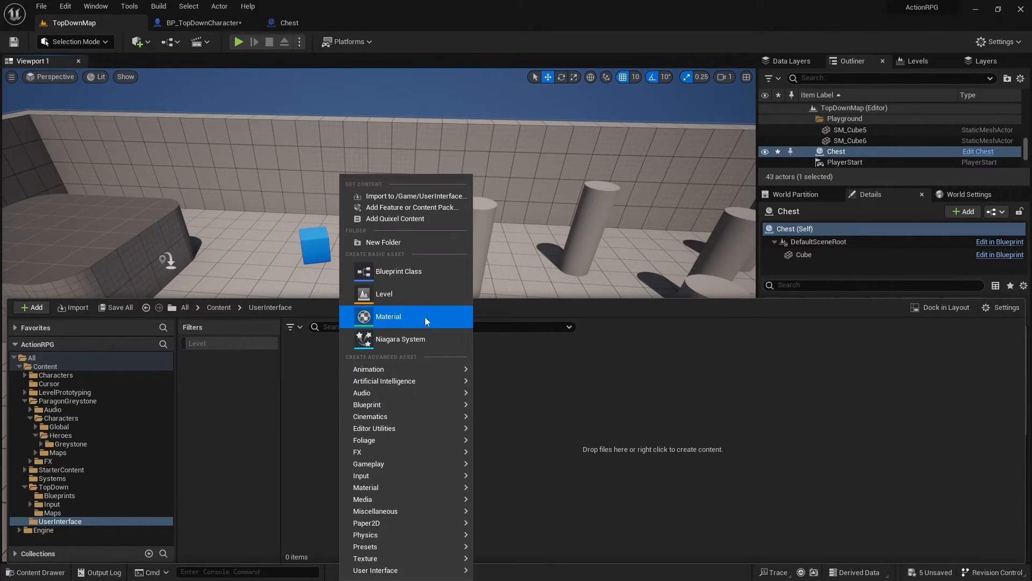
{"action": "mouse_move", "coordinate": [409, 572]}
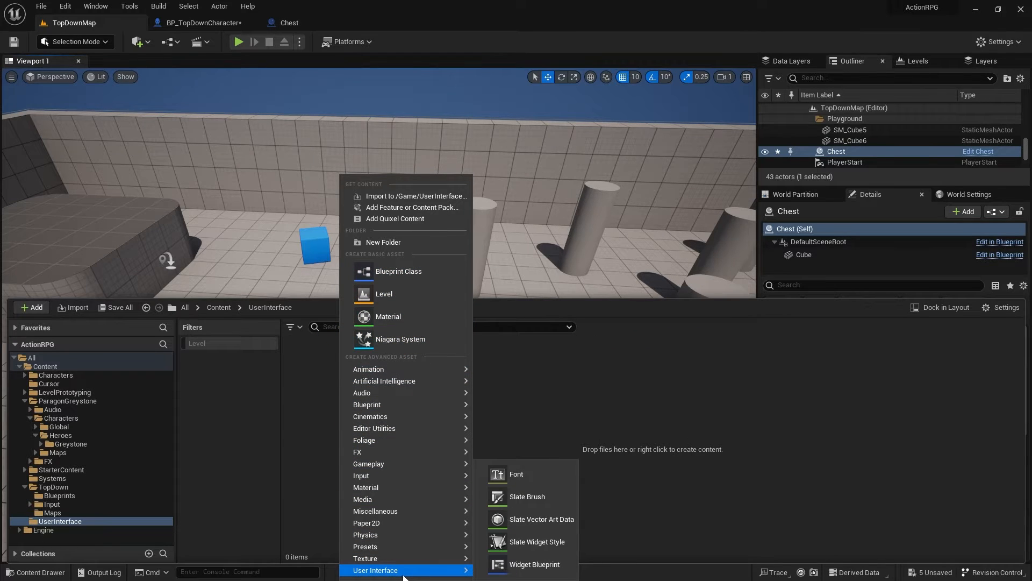
{"action": "left_click", "coordinate": [532, 563]}
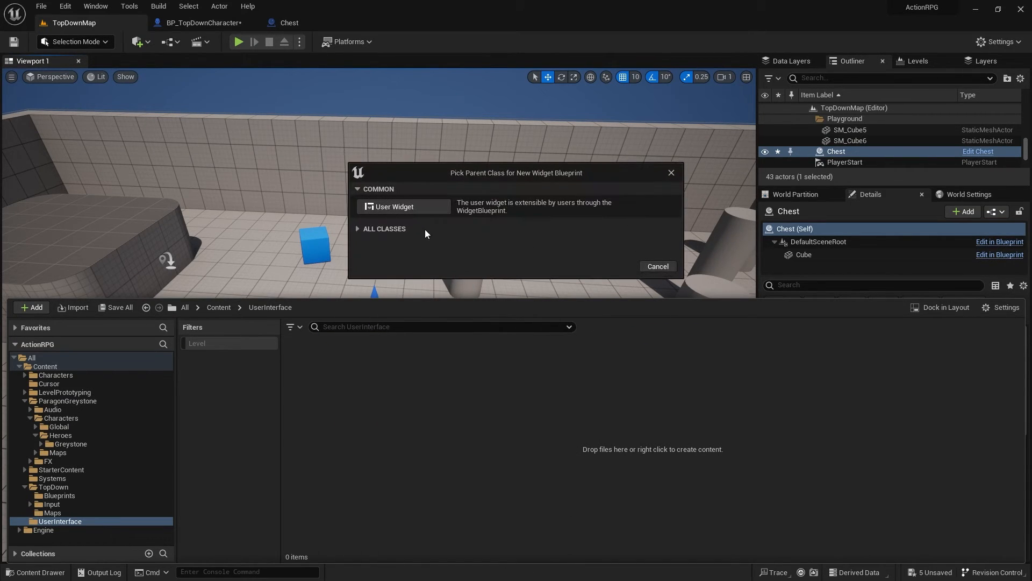
{"action": "left_click", "coordinate": [400, 207]}
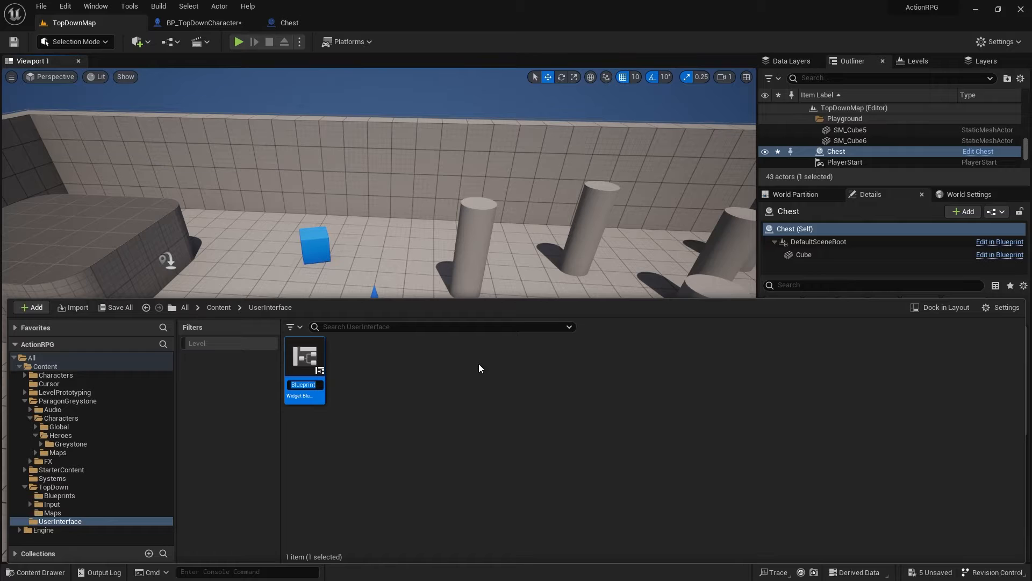
{"action": "type", "text": "W_PlayerHUD"}
{"action": "key", "text": "Return"}
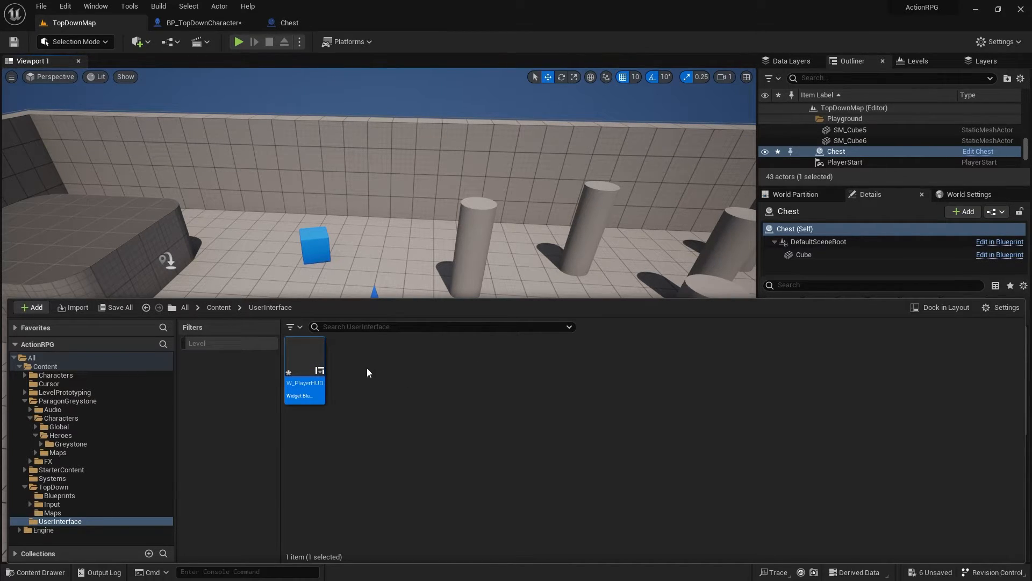
Step: Create a second User Widget blueprint in the UserInterface folder and name it W_Resource
{"action": "right_click", "coordinate": [367, 372]}
{"action": "mouse_move", "coordinate": [409, 570]}
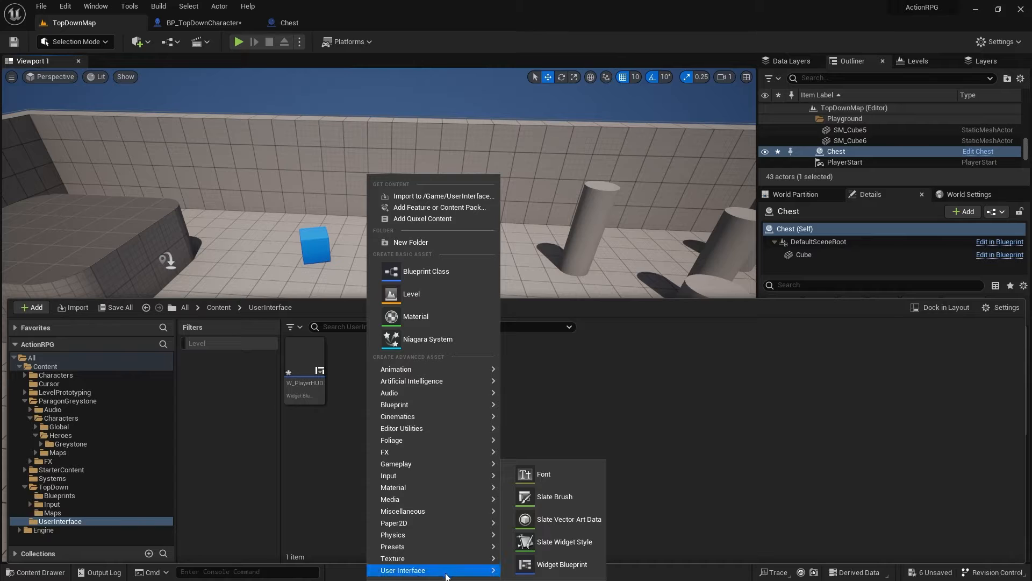
{"action": "left_click", "coordinate": [541, 569]}
{"action": "left_click", "coordinate": [404, 208]}
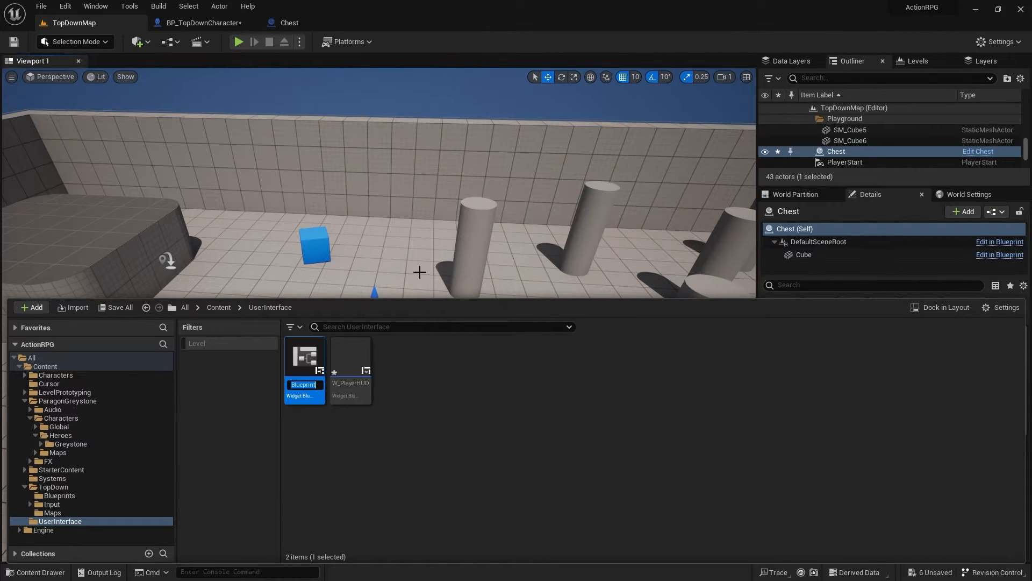
{"action": "type", "text": "W"}
{"action": "type", "text": "_Resource"}
{"action": "key", "text": "Return"}
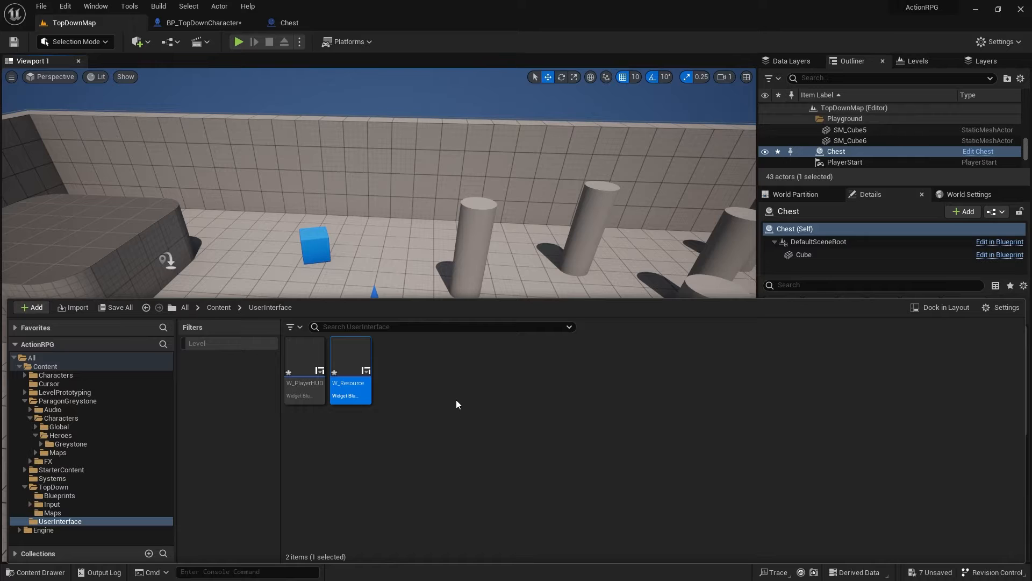
{"action": "left_click", "coordinate": [425, 401]}
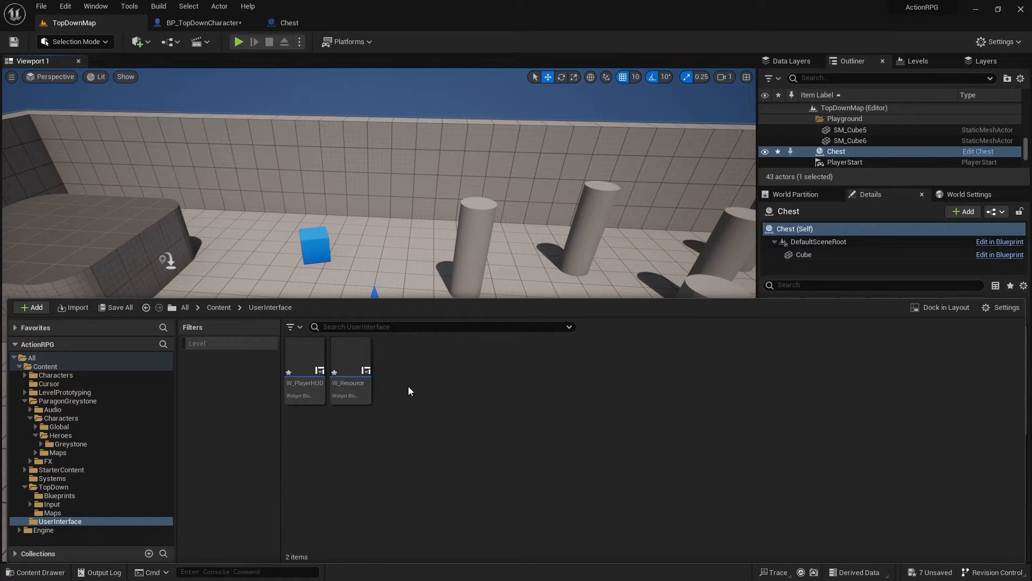
Step: Create a third User Widget blueprint in the UserInterface folder and name it W_ActionSlot
{"action": "right_click", "coordinate": [409, 385]}
{"action": "mouse_move", "coordinate": [521, 571]}
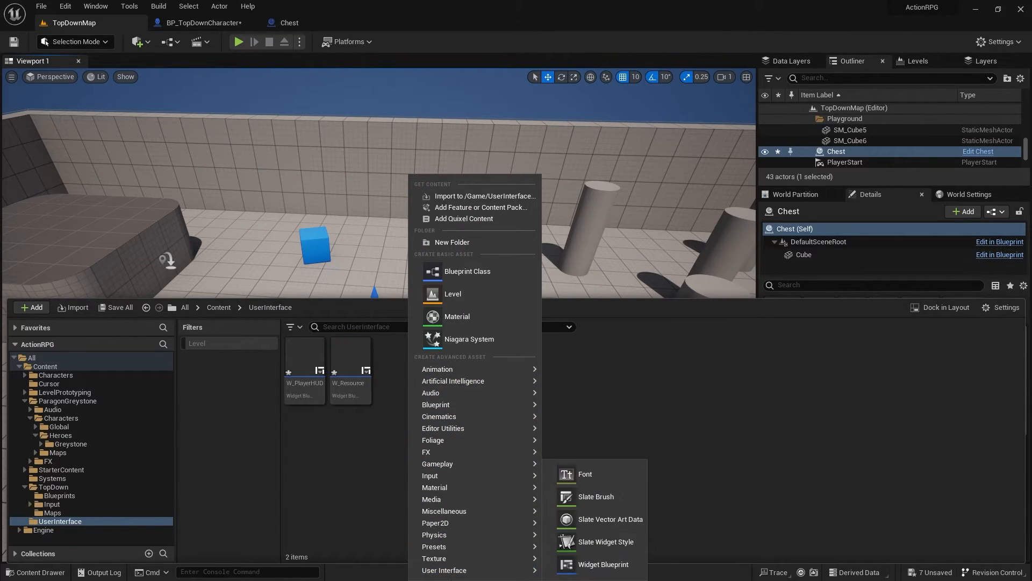
{"action": "left_click", "coordinate": [586, 564]}
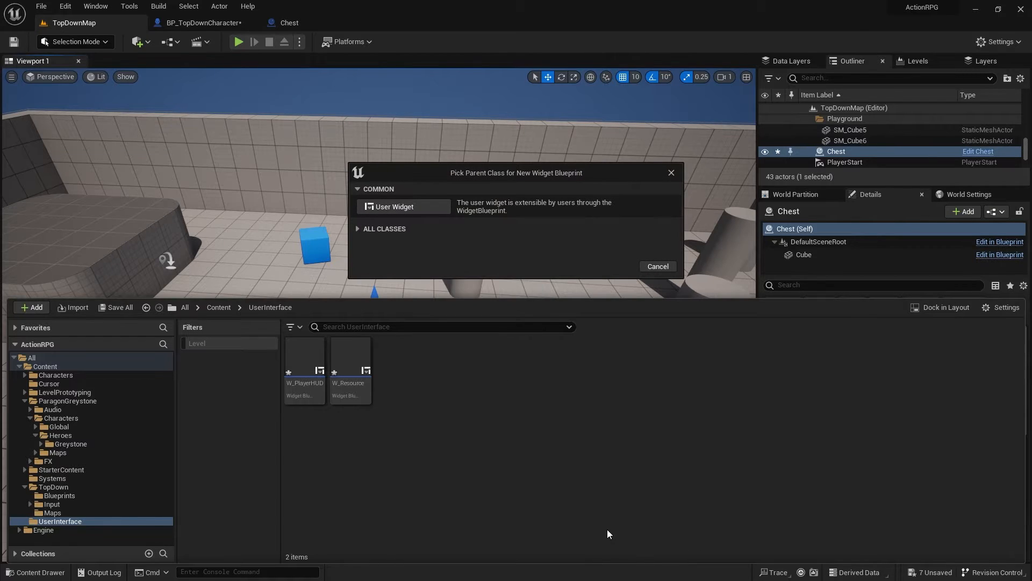
{"action": "left_click", "coordinate": [417, 204]}
{"action": "type", "text": "W_ActionSlot"}
{"action": "key", "text": "Return"}
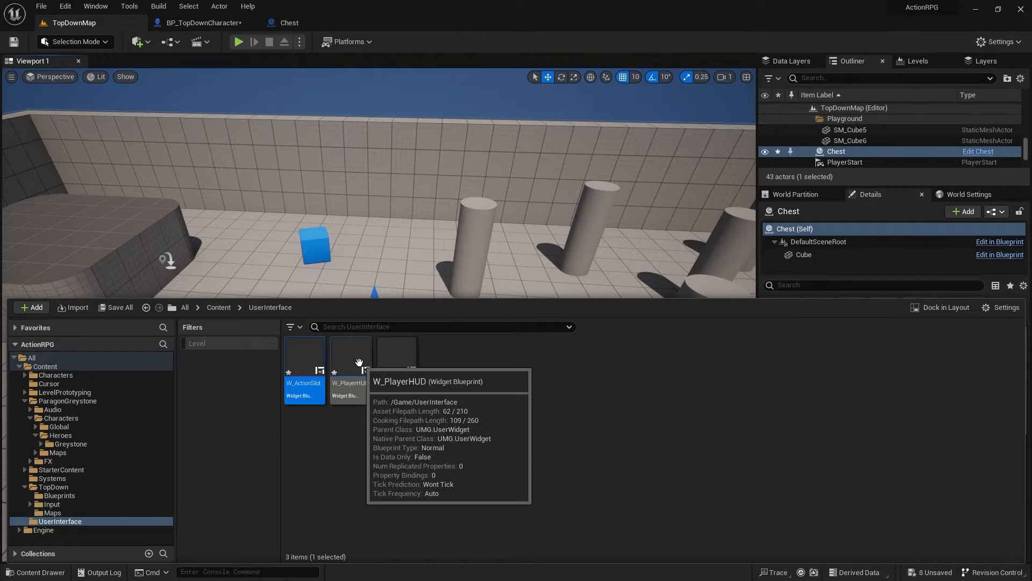
Step: Open W_PlayerHUD for editing and add a Canvas Panel as its root widget
{"action": "double_click", "coordinate": [370, 372]}
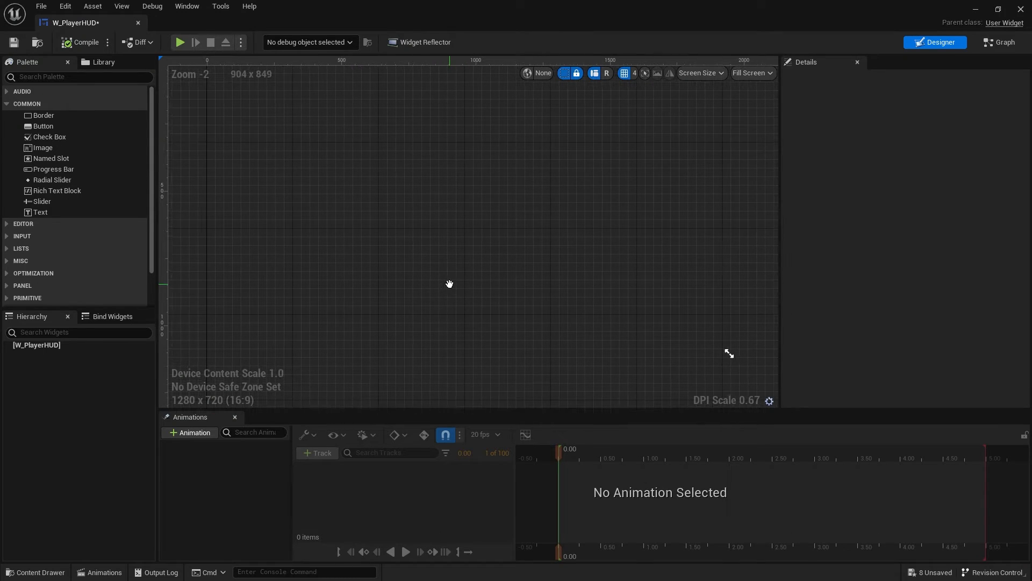
{"action": "left_click", "coordinate": [38, 77]}
{"action": "type", "text": "ca"}
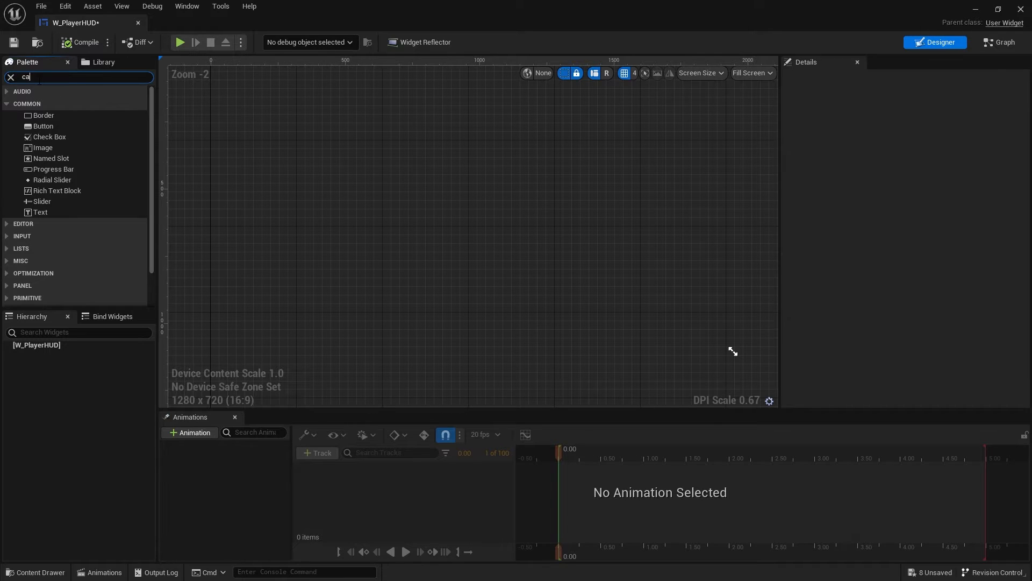
{"action": "type", "text": "nvas panel"}
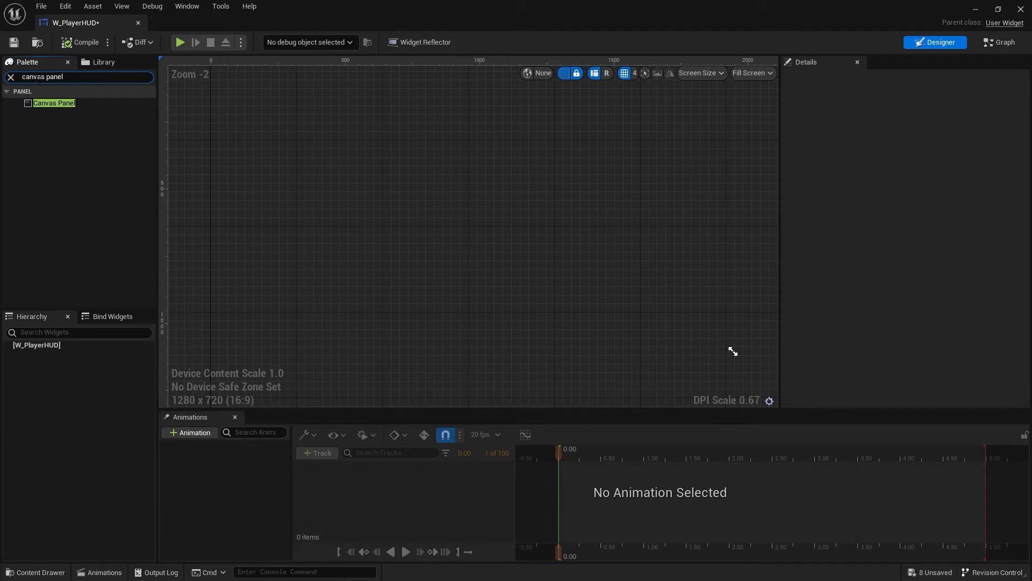
{"action": "left_click_drag", "start_coordinate": [65, 108], "coordinate": [46, 347]}
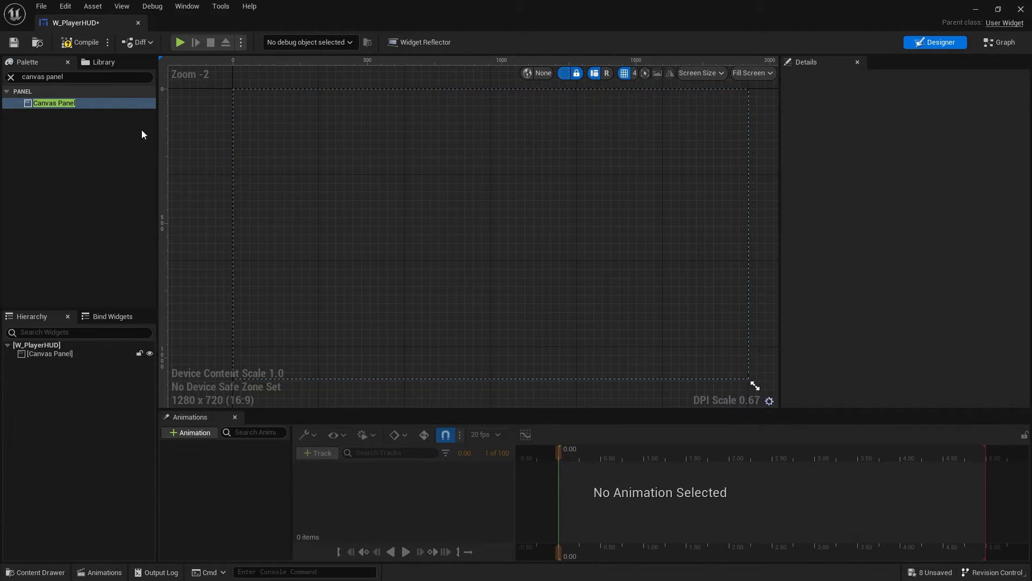
Step: Compile and save W_PlayerHUD, and close its widget editor
{"action": "left_click", "coordinate": [75, 43]}
{"action": "key", "text": "ctrl+s"}
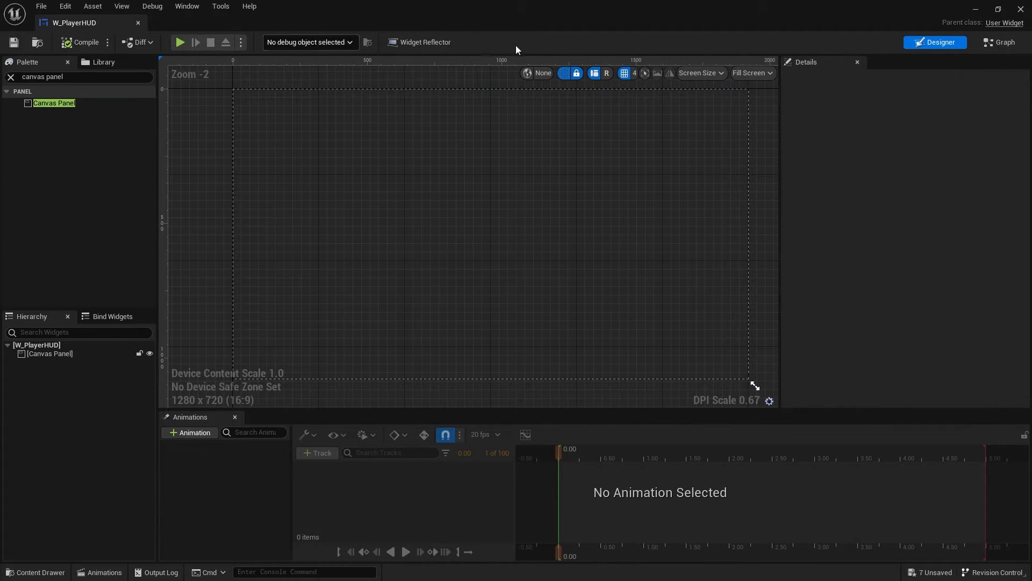
{"action": "left_click", "coordinate": [1021, 9]}
Step: Open W_ActionSlot for editing and add a Border as its root widget
{"action": "left_click", "coordinate": [35, 572]}
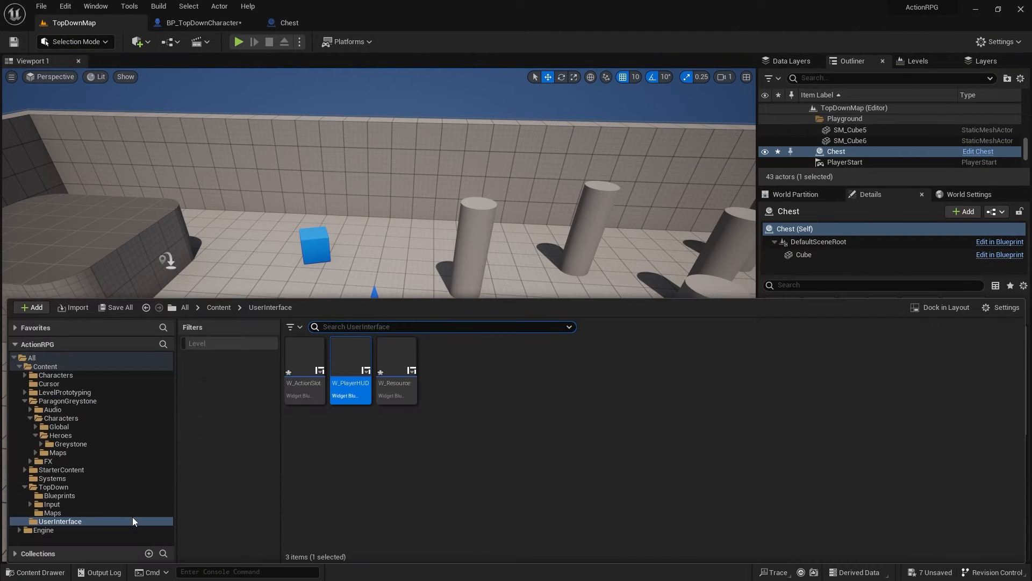
{"action": "double_click", "coordinate": [304, 363]}
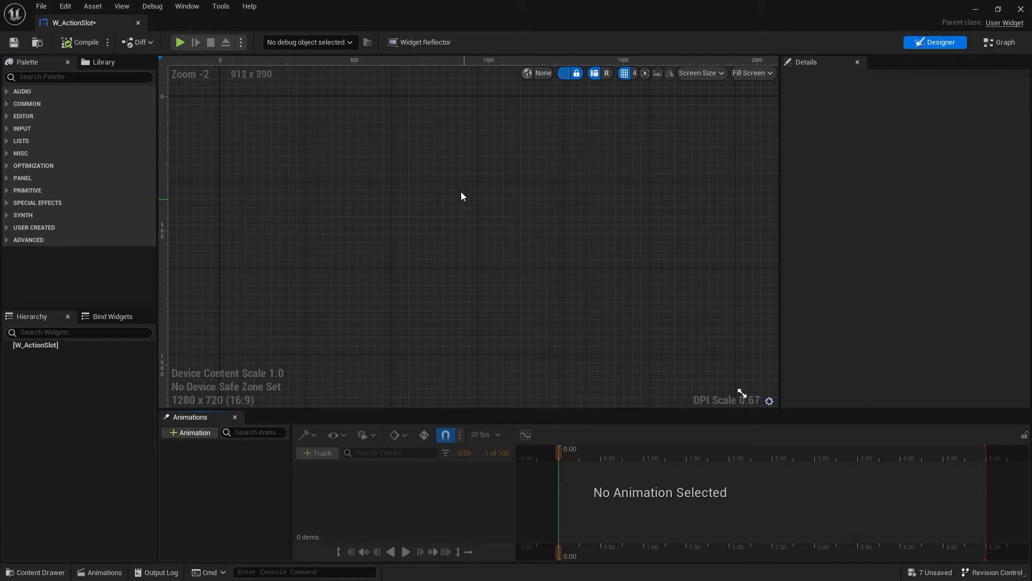
{"action": "left_click", "coordinate": [67, 77]}
{"action": "type", "text": "bord"}
{"action": "left_click_drag", "start_coordinate": [44, 102], "coordinate": [61, 347]}
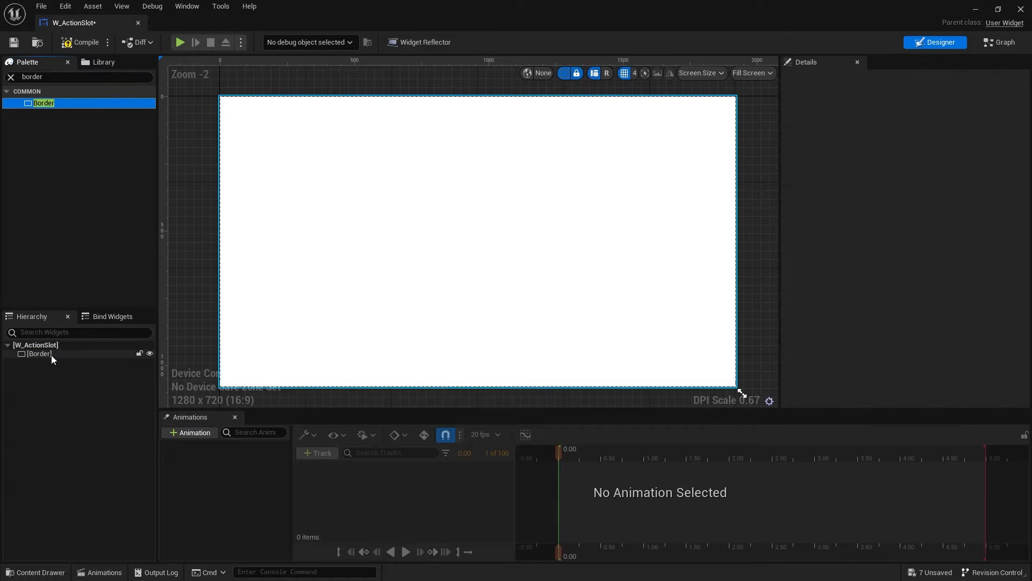
Step: Wrap the Border in the W_ActionSlot hierarchy with a Size Box
{"action": "left_click", "coordinate": [52, 355]}
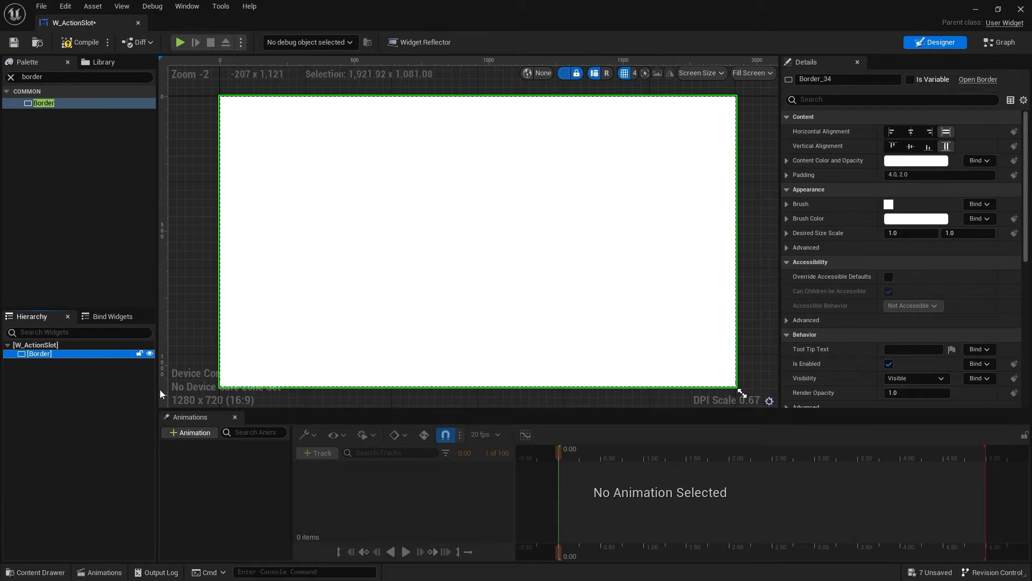
{"action": "right_click", "coordinate": [54, 356]}
{"action": "mouse_move", "coordinate": [95, 459]}
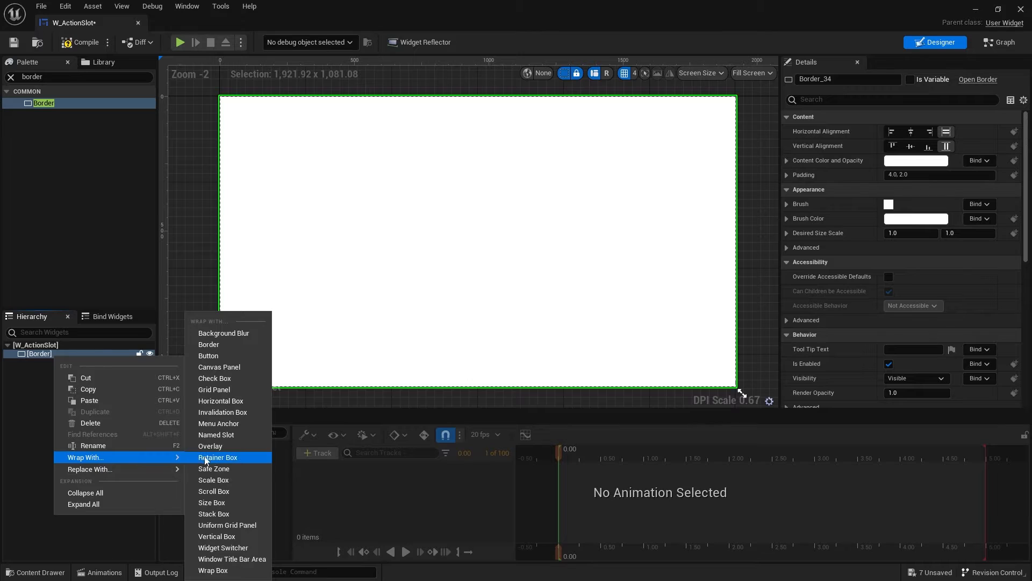
{"action": "left_click", "coordinate": [218, 503]}
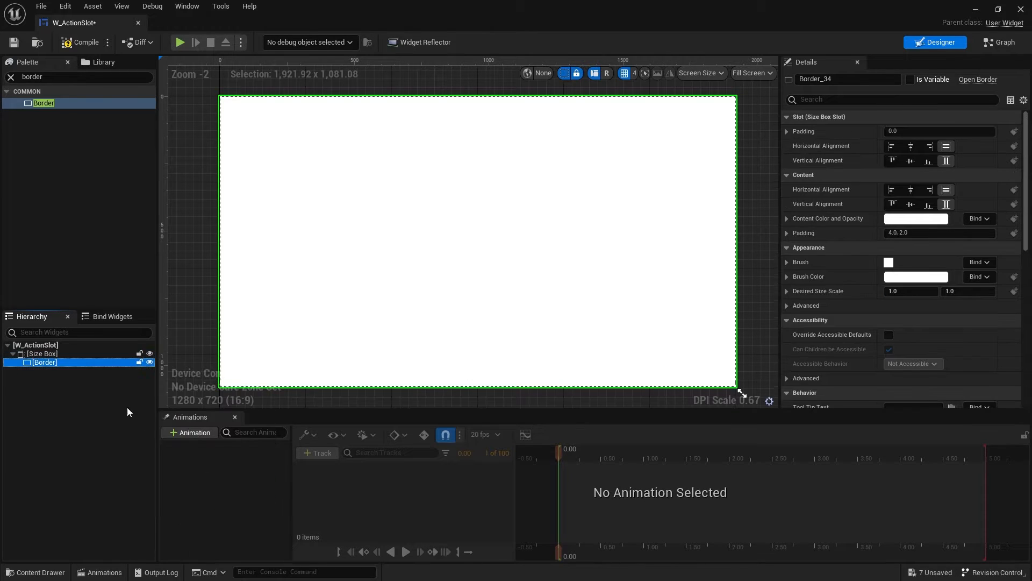
Step: Override the Size Box's width and height to 80 each, and save and close W_ActionSlot
{"action": "left_click", "coordinate": [65, 353]}
{"action": "left_click", "coordinate": [796, 132]}
{"action": "left_click", "coordinate": [796, 146]}
{"action": "left_click", "coordinate": [916, 131]}
{"action": "type", "text": "80"}
{"action": "key", "text": "Tab"}
{"action": "key", "text": "Tab"}
{"action": "type", "text": "80"}
{"action": "key", "text": "Return"}
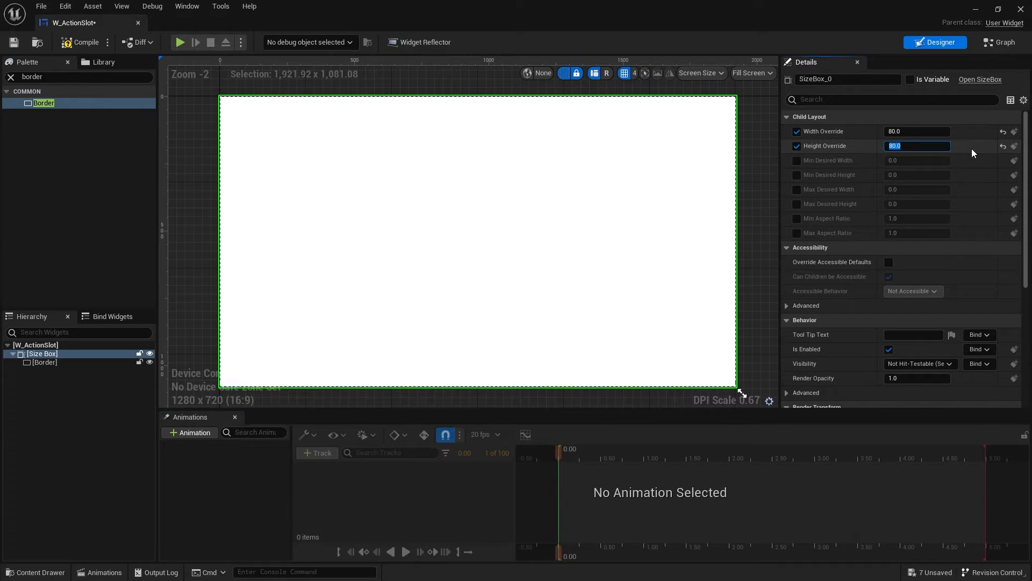
{"action": "left_click", "coordinate": [15, 43]}
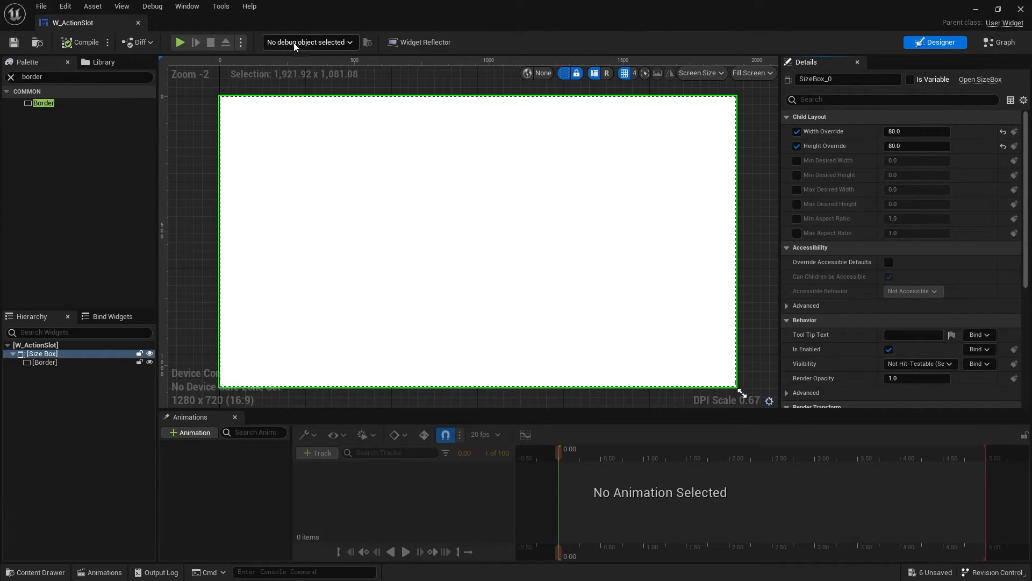
{"action": "left_click", "coordinate": [1020, 9]}
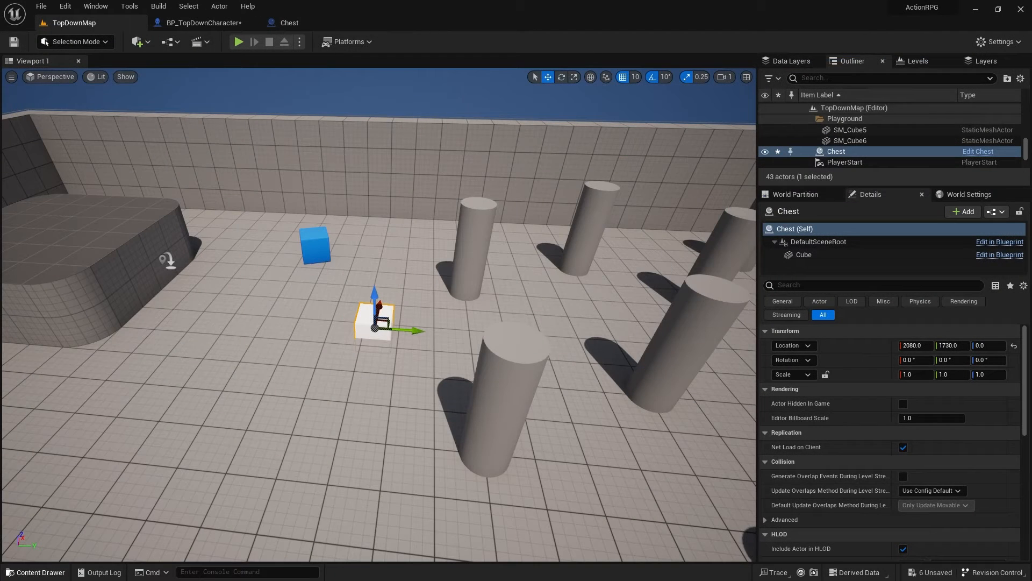
Step: Open W_Resource for editing and add a Progress Bar as its root widget
{"action": "left_click", "coordinate": [54, 572]}
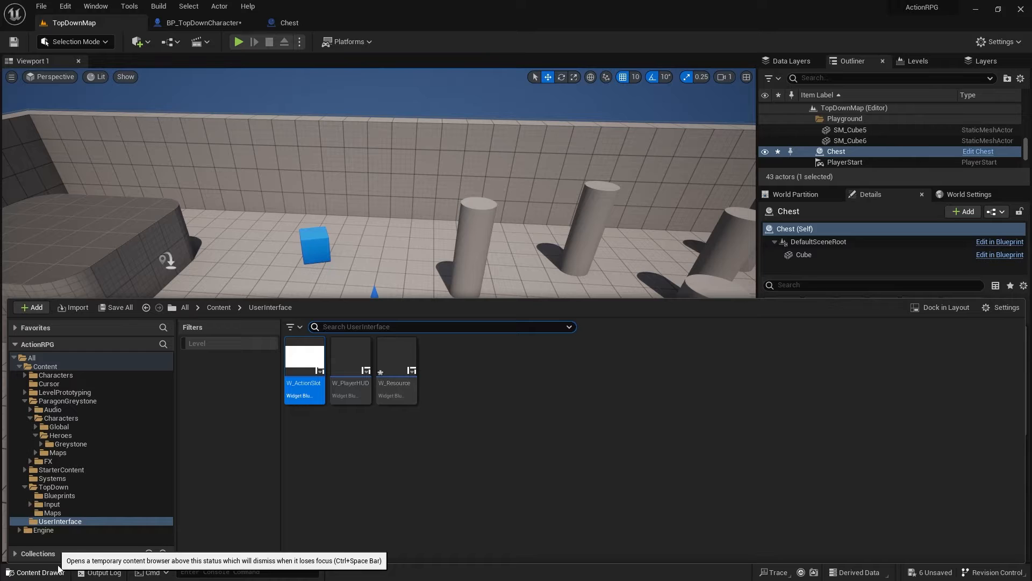
{"action": "left_click", "coordinate": [385, 479]}
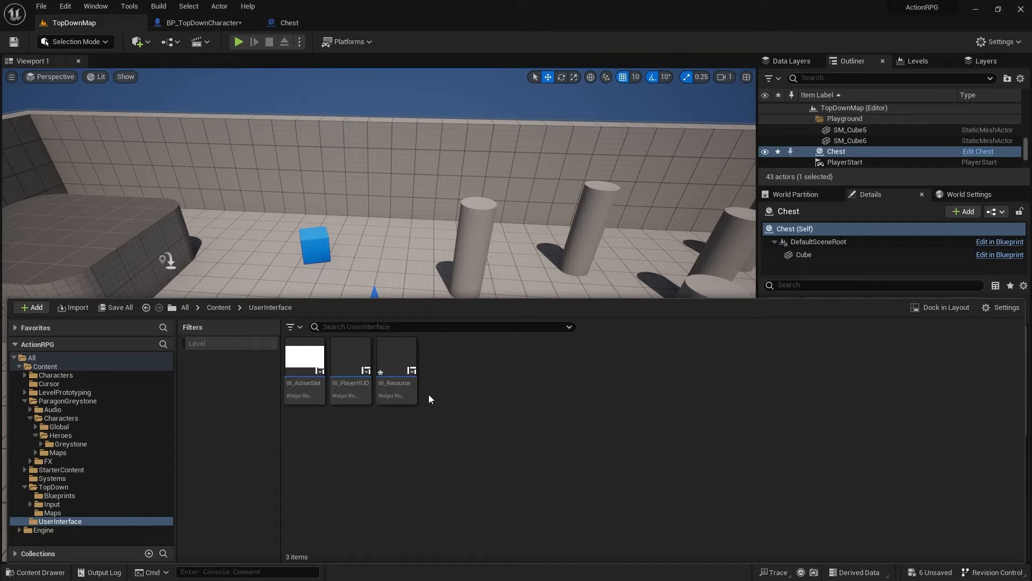
{"action": "double_click", "coordinate": [397, 357]}
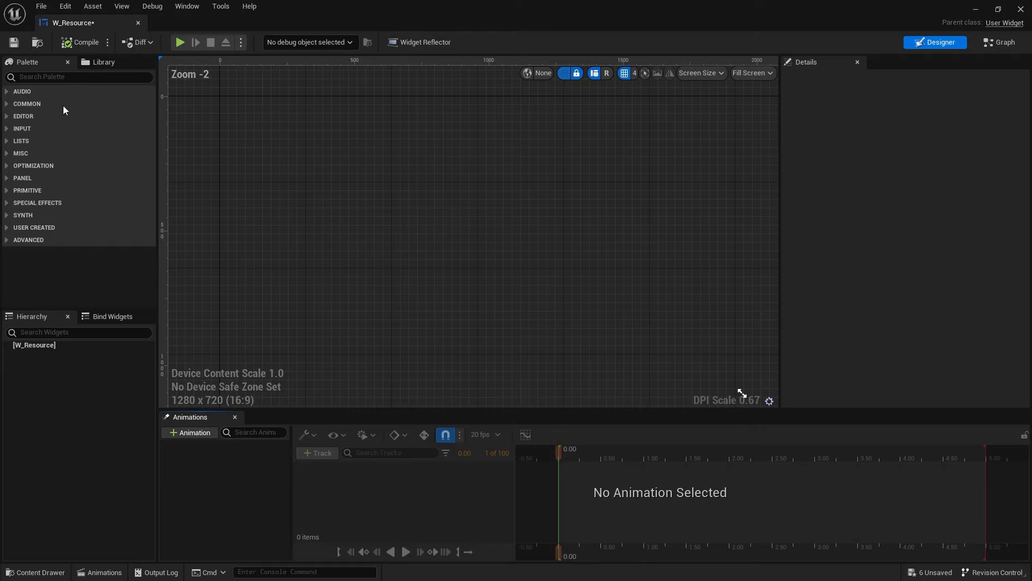
{"action": "type", "text": "progress"}
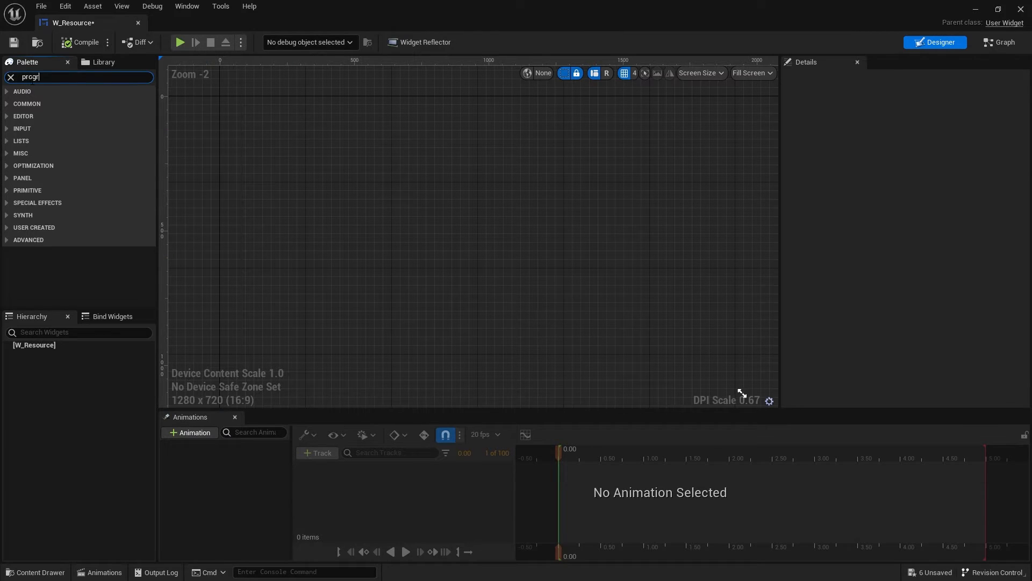
{"action": "left_click_drag", "start_coordinate": [48, 104], "coordinate": [35, 346]}
{"action": "left_click", "coordinate": [487, 231]}
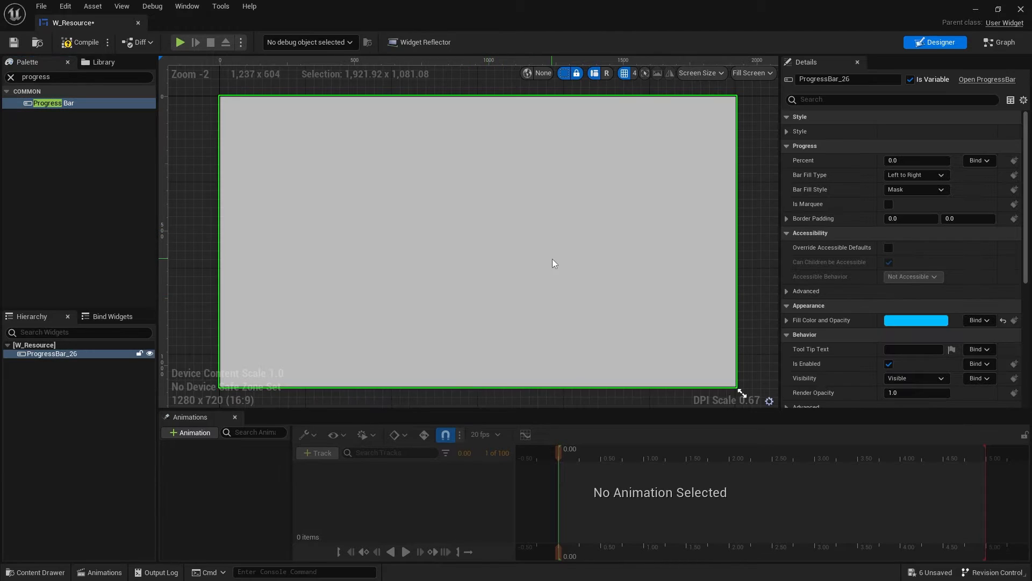
Step: Set the progress bar's Bar Fill Type to Top to Bottom
{"action": "scroll", "coordinate": [548, 255], "scroll_direction": "down", "scroll_amount": 2}
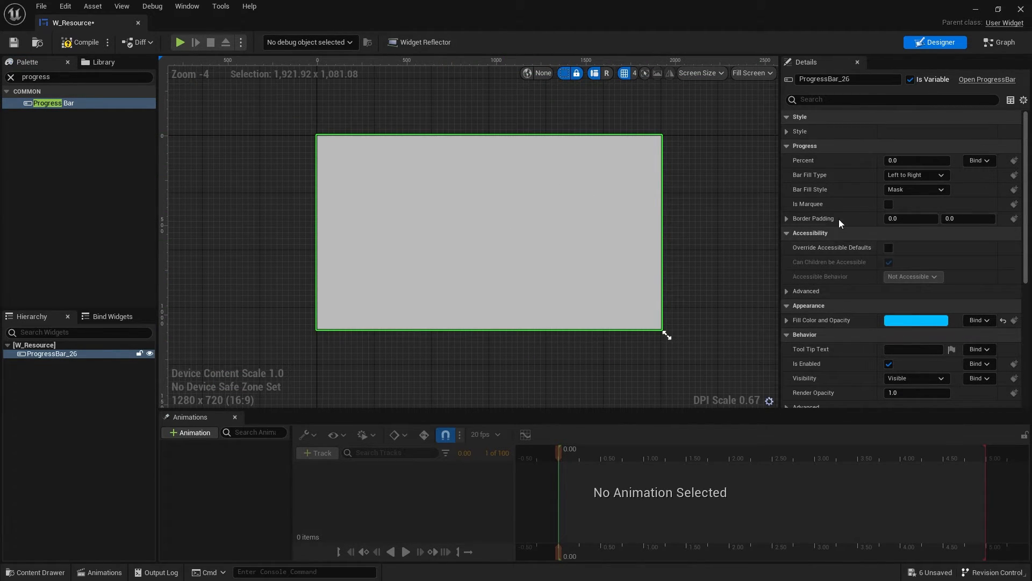
{"action": "left_click", "coordinate": [910, 177]}
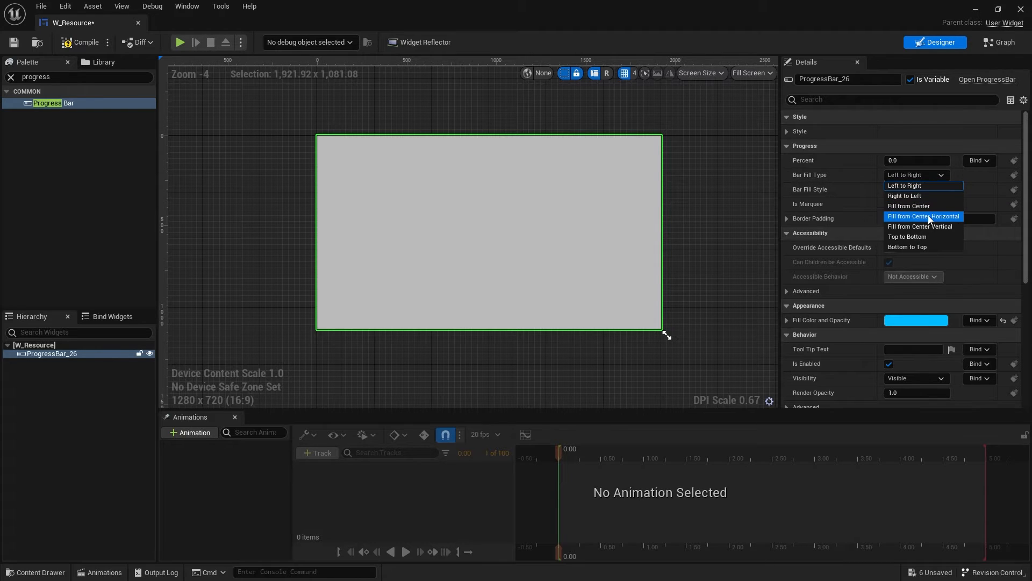
{"action": "left_click", "coordinate": [915, 237]}
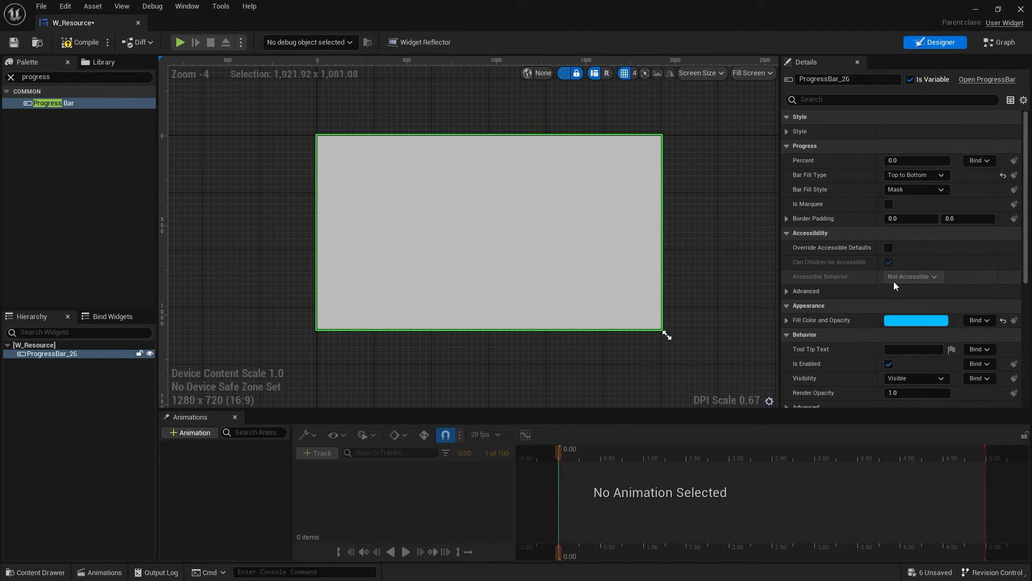
Step: Set the progress bar's Bar Fill Type to Bottom to Top and its Percent to about 0.416
{"action": "scroll", "coordinate": [863, 321], "scroll_direction": "down", "scroll_amount": 4}
{"action": "scroll", "coordinate": [863, 322], "scroll_direction": "up", "scroll_amount": 4}
{"action": "left_click_drag", "start_coordinate": [914, 160], "coordinate": [949, 160]}
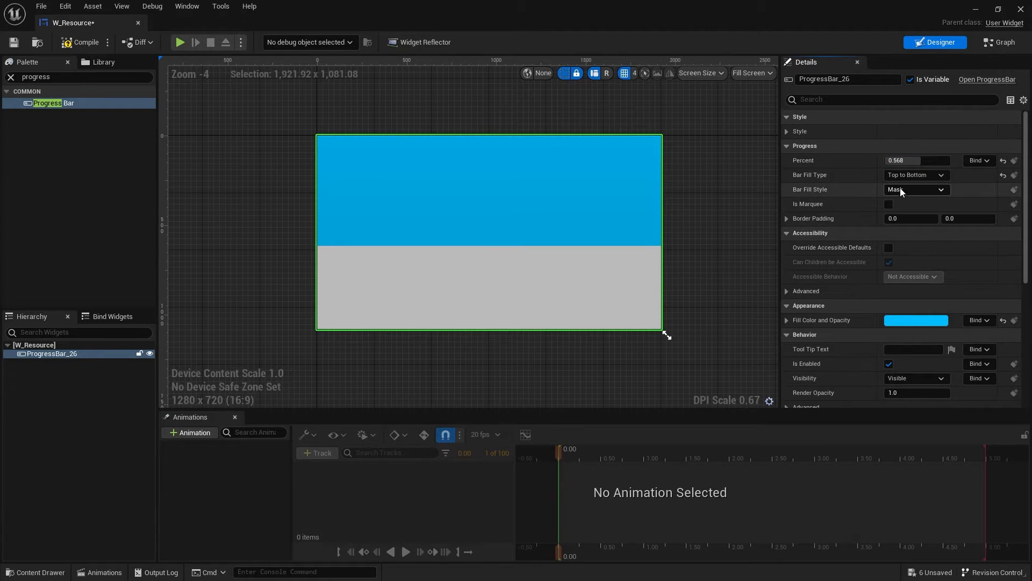
{"action": "left_click", "coordinate": [917, 174]}
{"action": "left_click", "coordinate": [906, 247]}
{"action": "mouse_move", "coordinate": [919, 160]}
{"action": "left_mouse_down"}
{"action": "mouse_move", "coordinate": [887, 160]}
{"action": "mouse_move", "coordinate": [950, 160]}
{"action": "mouse_move", "coordinate": [891, 160]}
{"action": "mouse_move", "coordinate": [950, 160]}
{"action": "mouse_move", "coordinate": [891, 160]}
{"action": "mouse_move", "coordinate": [907, 159]}
{"action": "left_mouse_up"}
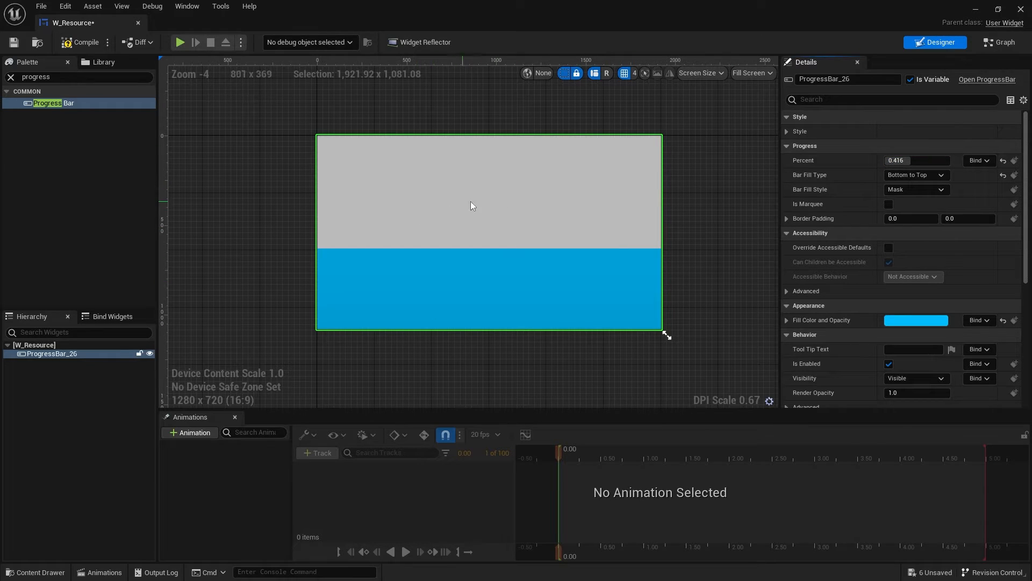
Step: Wrap the progress bar in the W_Resource hierarchy with a Size Box
{"action": "right_click_drag", "start_coordinate": [535, 180], "coordinate": [552, 215]}
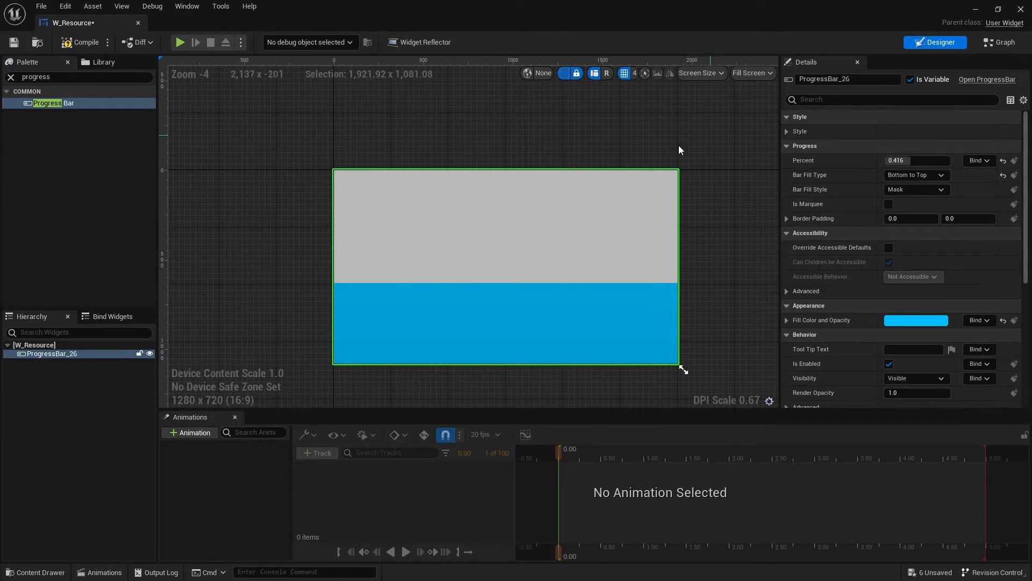
{"action": "right_click", "coordinate": [57, 353]}
{"action": "mouse_move", "coordinate": [107, 454]}
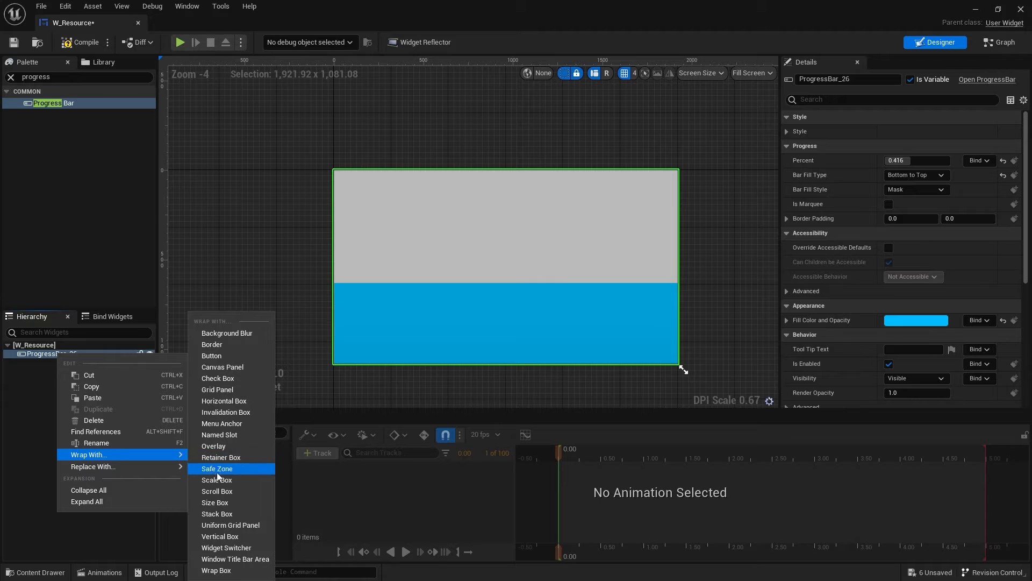
{"action": "left_click", "coordinate": [226, 503]}
Step: Override the Size Box's width and height to 200 each
{"action": "left_click", "coordinate": [59, 353]}
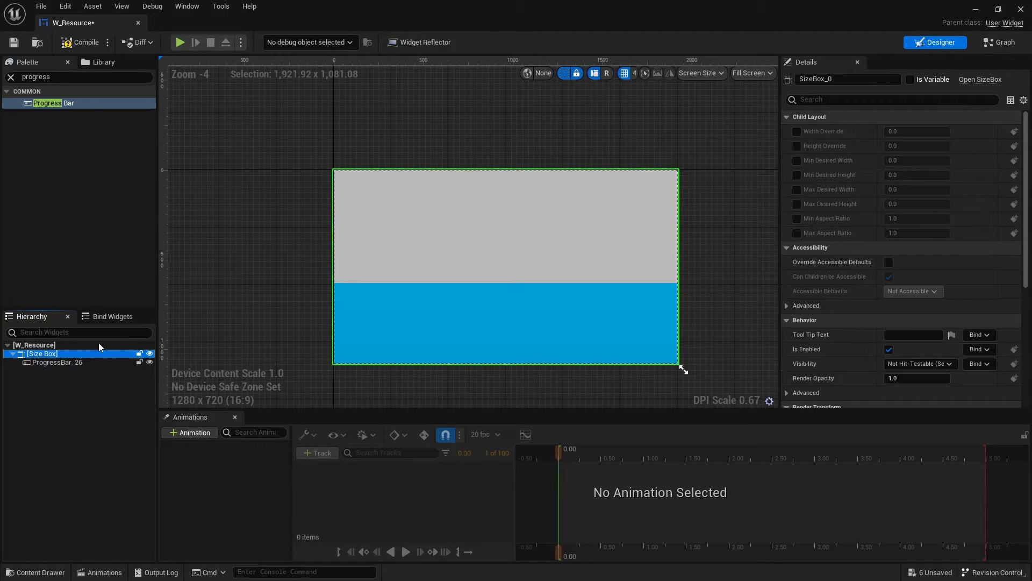
{"action": "left_click", "coordinate": [797, 132]}
{"action": "left_click", "coordinate": [796, 145]}
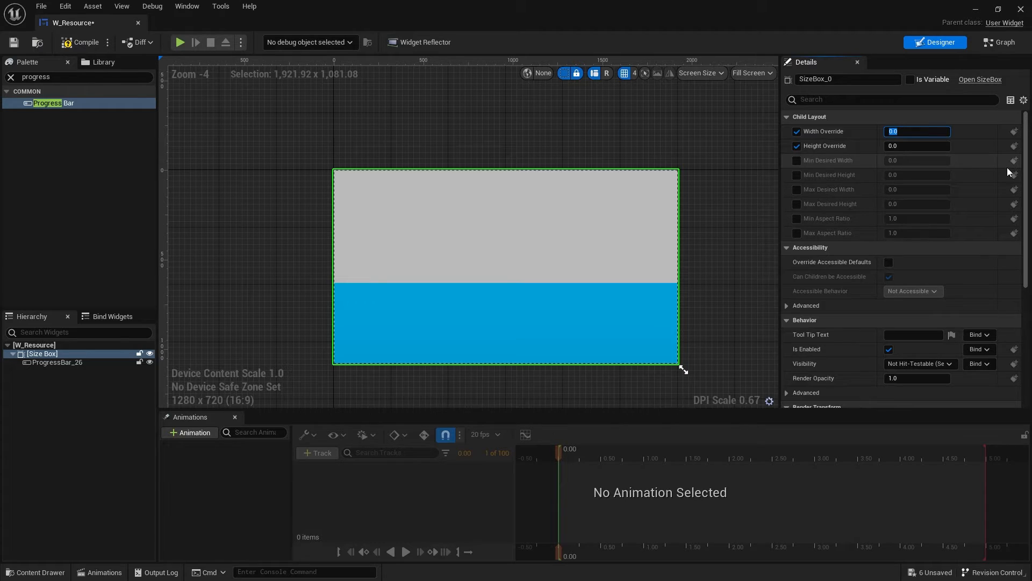
{"action": "type", "text": "200"}
{"action": "key", "text": "Tab"}
{"action": "type", "text": "200"}
{"action": "key", "text": "Return"}
Step: Switch the designer preview from Fill Screen to Desired on Screen
{"action": "left_click", "coordinate": [751, 74]}
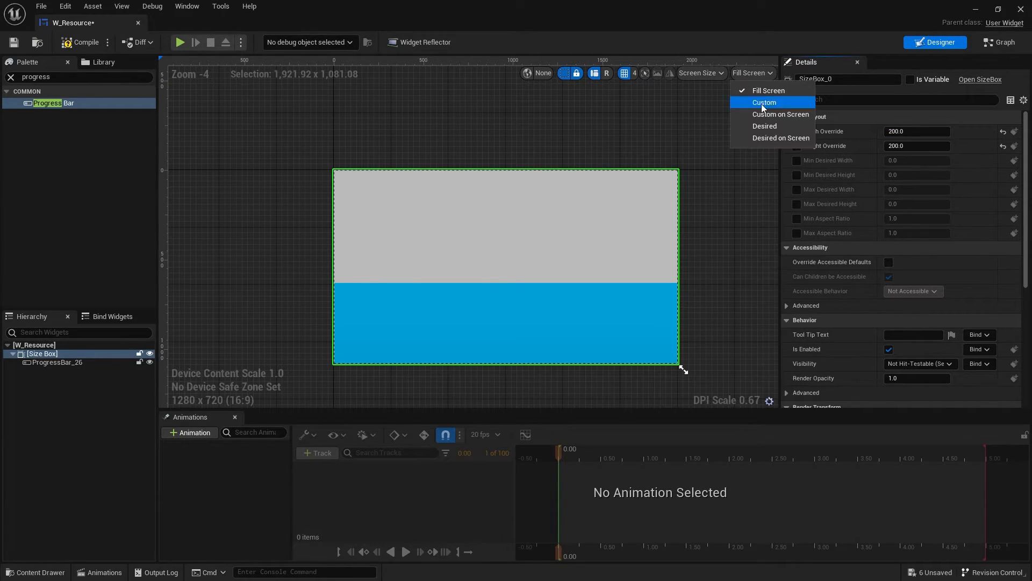
{"action": "left_click", "coordinate": [781, 137]}
{"action": "scroll", "coordinate": [502, 269], "scroll_direction": "up", "scroll_amount": 4}
{"action": "scroll", "coordinate": [489, 274], "scroll_direction": "up", "scroll_amount": 3}
{"action": "right_click_drag", "start_coordinate": [378, 273], "coordinate": [498, 360]}
{"action": "right_click_drag", "start_coordinate": [421, 205], "coordinate": [515, 235]}
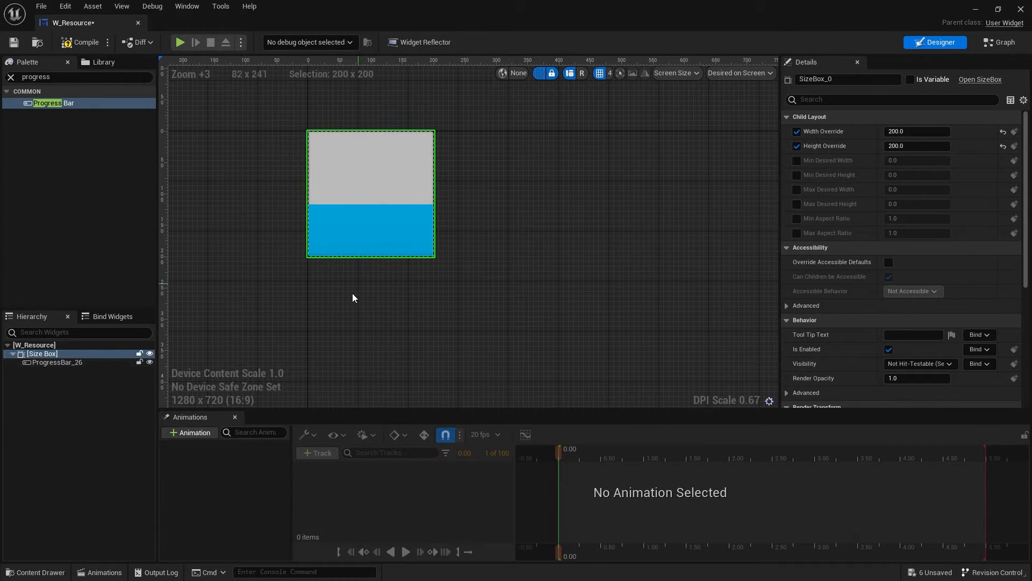
{"action": "right_click_drag", "start_coordinate": [360, 289], "coordinate": [422, 299]}
{"action": "scroll", "coordinate": [442, 258], "scroll_direction": "up", "scroll_amount": 3}
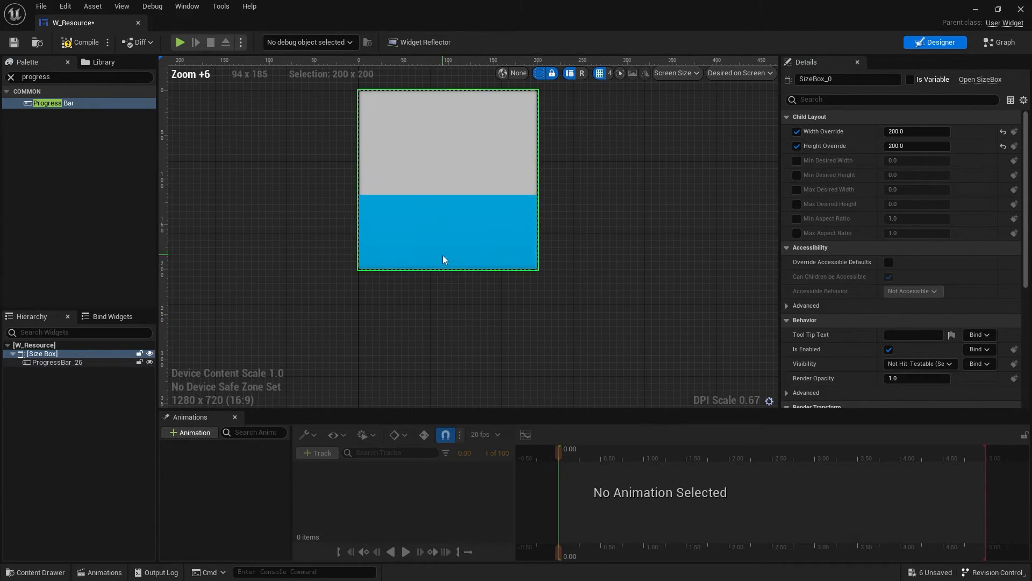
Step: Expand the progress bar's Style settings to show its Background Image and Fill Image properties
{"action": "left_click", "coordinate": [86, 362]}
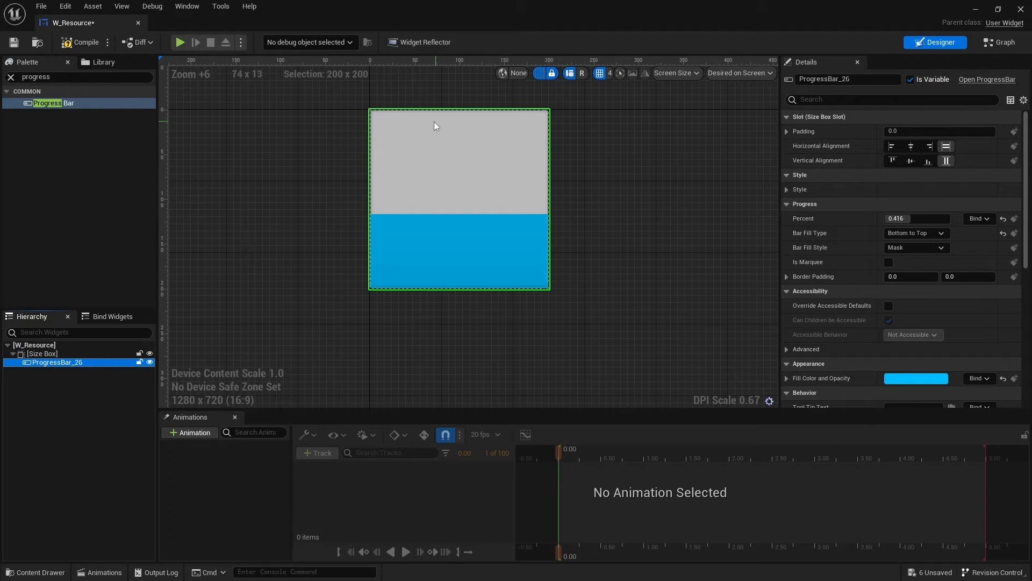
{"action": "left_click", "coordinate": [786, 189]}
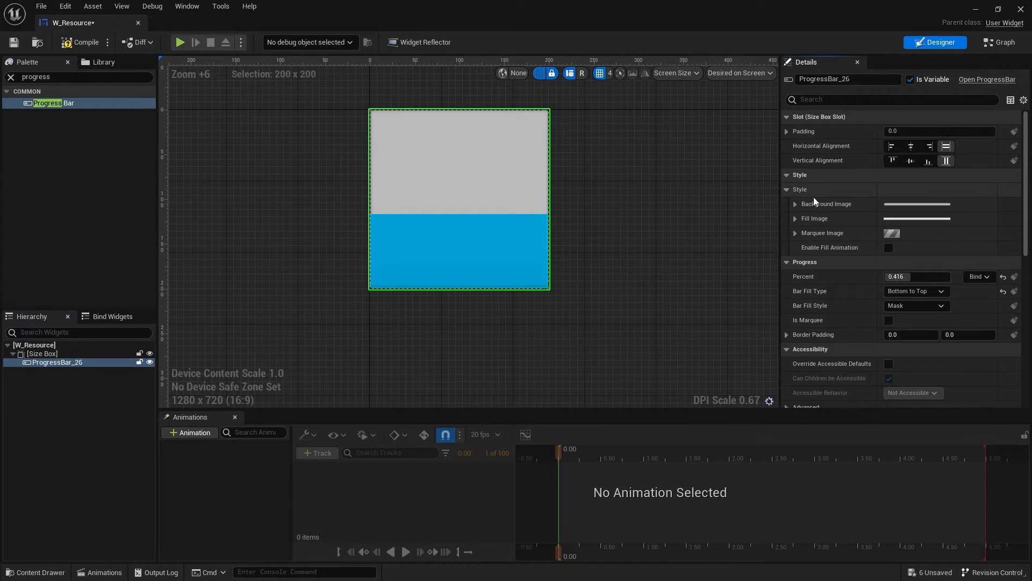
{"action": "left_click", "coordinate": [794, 219]}
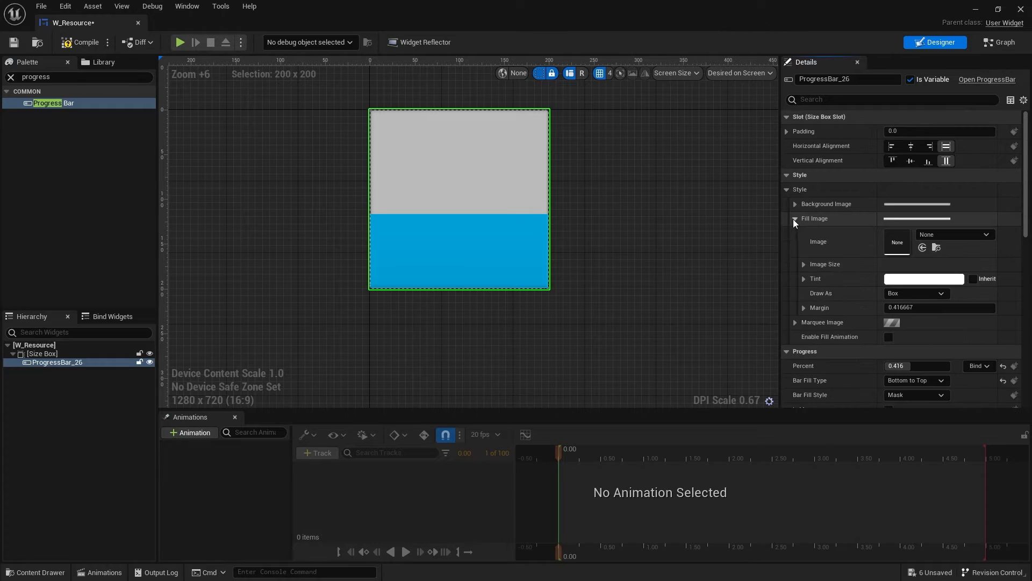
{"action": "left_click", "coordinate": [795, 204]}
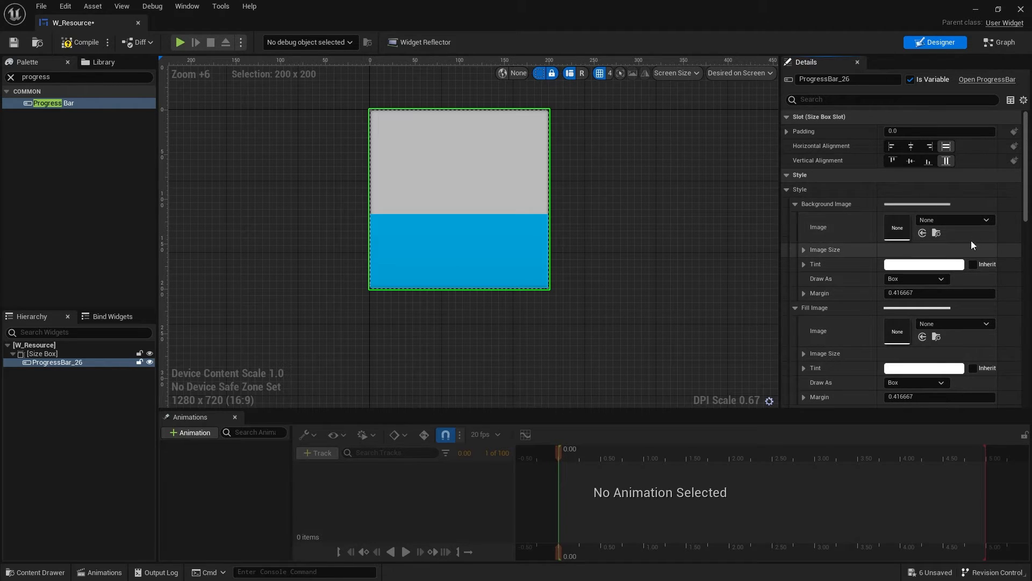
Step: Create a folder named Materials inside the UserInterface content folder and open it
{"action": "left_click", "coordinate": [44, 577]}
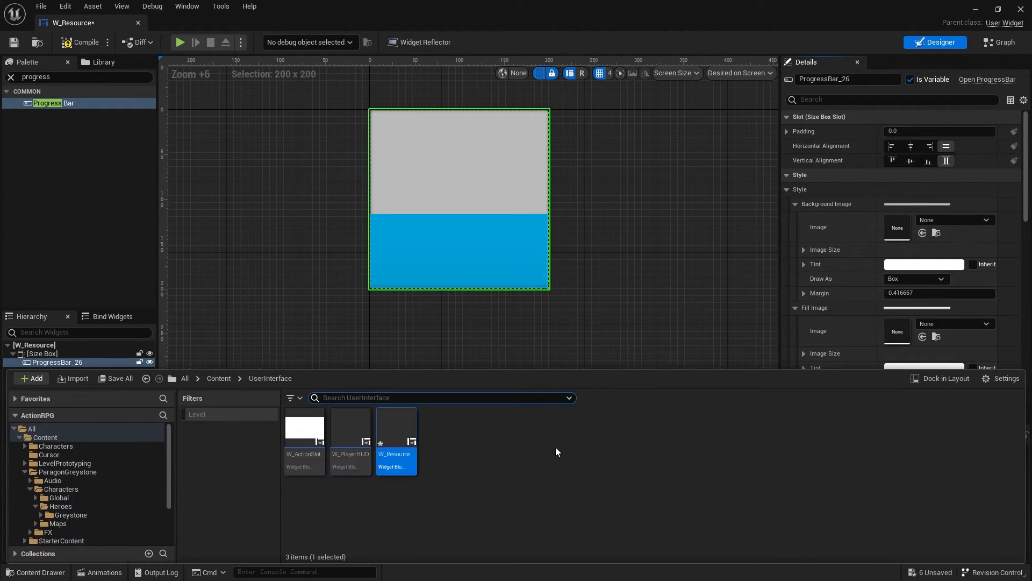
{"action": "right_click", "coordinate": [472, 441]}
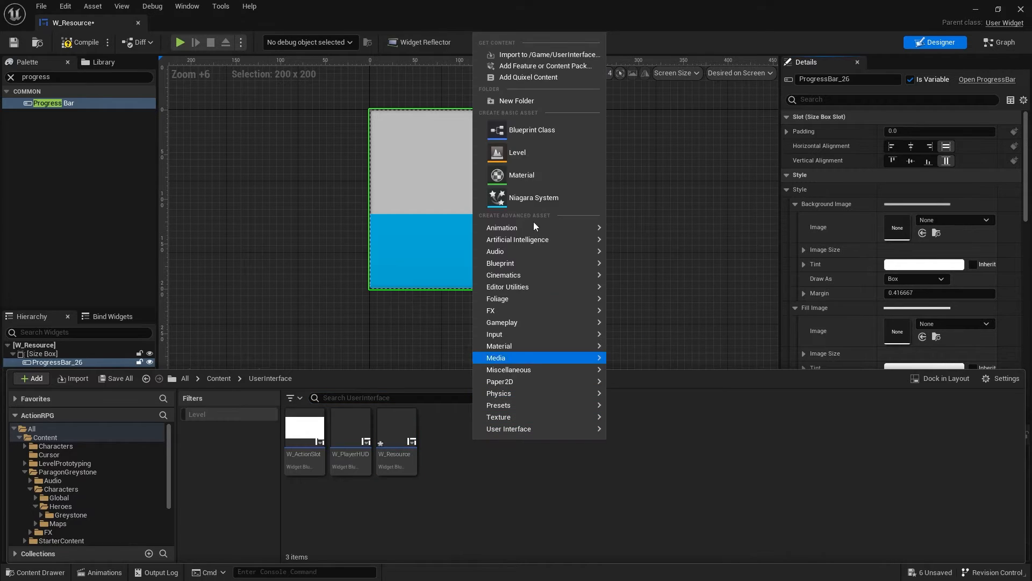
{"action": "left_click", "coordinate": [524, 101]}
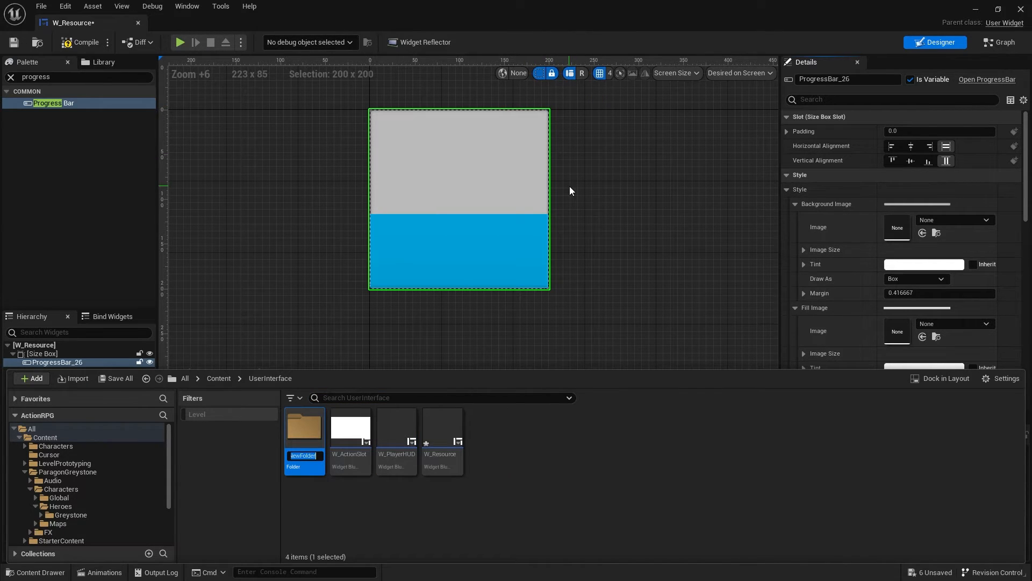
{"action": "type", "text": "Materials"}
{"action": "key", "text": "Return"}
{"action": "double_click", "coordinate": [305, 427]}
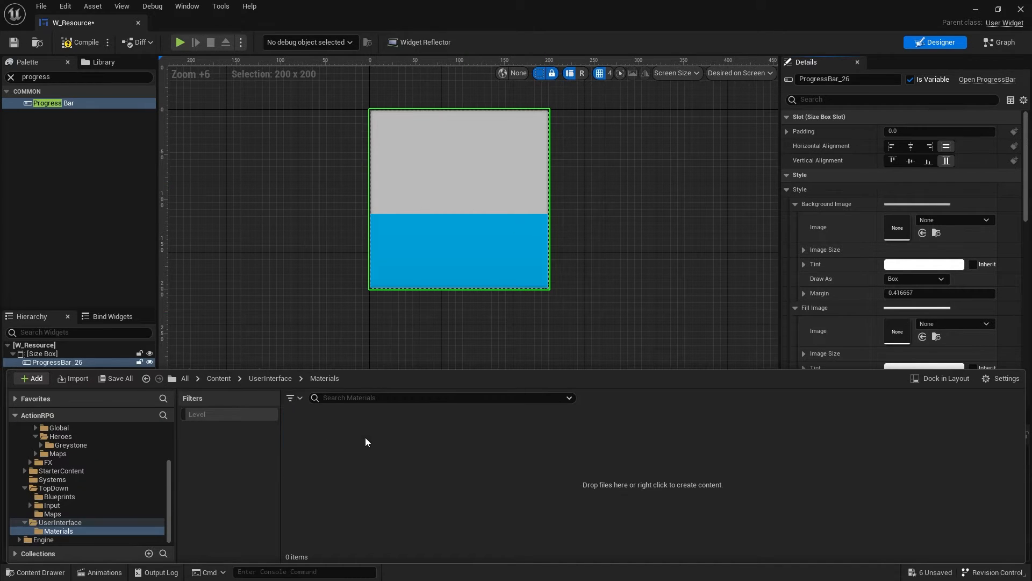
Step: Create a material named MUI_Sphere in the Materials folder
{"action": "right_click", "coordinate": [367, 436]}
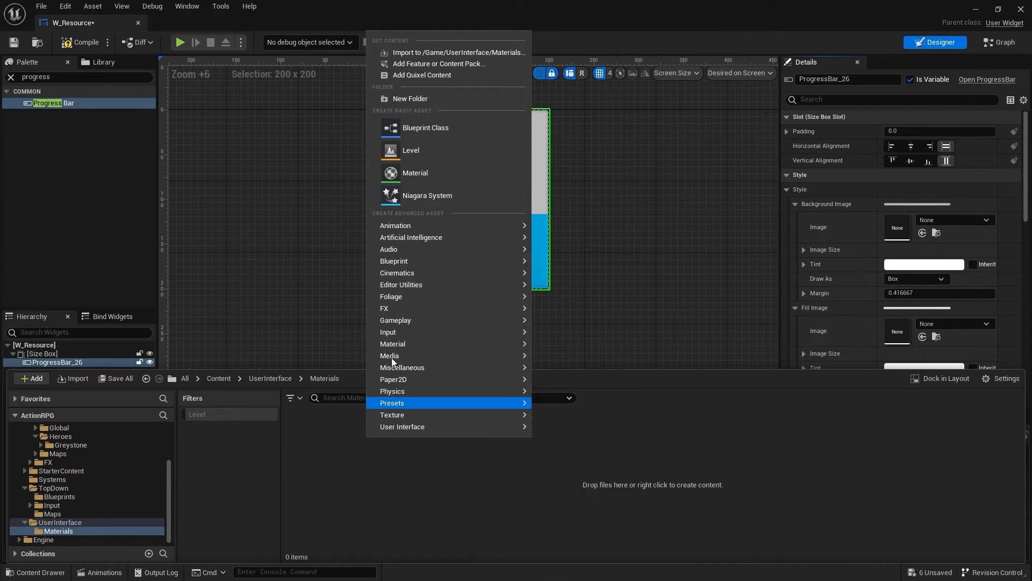
{"action": "left_click", "coordinate": [402, 176]}
{"action": "type", "text": "MUI"}
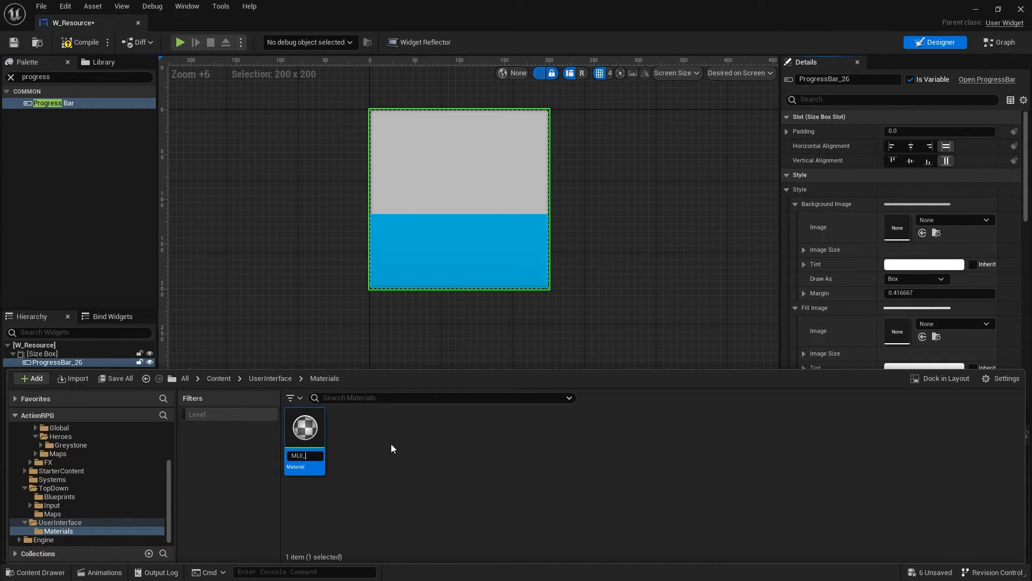
{"action": "type", "text": "Sphere"}
{"action": "key", "text": "Return"}
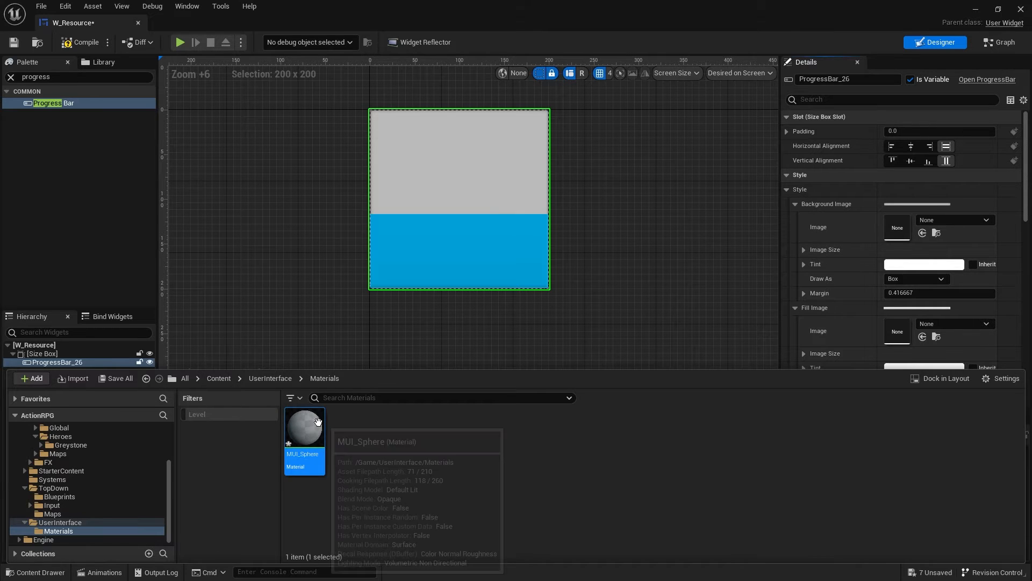
Step: Open MUI_Sphere and set its Material Domain to User Interface and its Blend Mode to Masked
{"action": "double_click", "coordinate": [317, 420]}
{"action": "left_click", "coordinate": [128, 372]}
{"action": "left_click", "coordinate": [127, 434]}
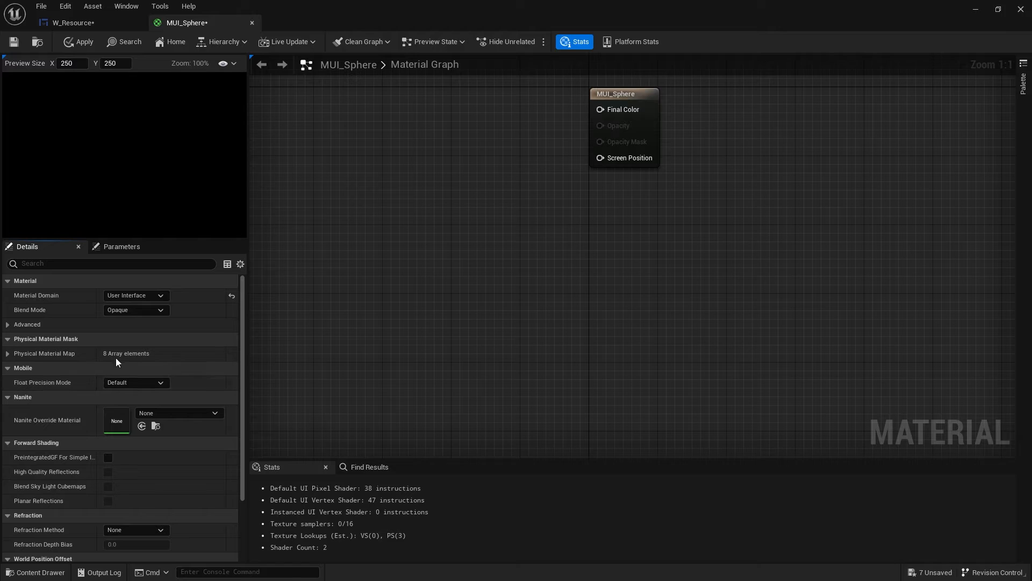
{"action": "right_click_drag", "start_coordinate": [632, 90], "coordinate": [626, 194]}
{"action": "left_click", "coordinate": [648, 226]}
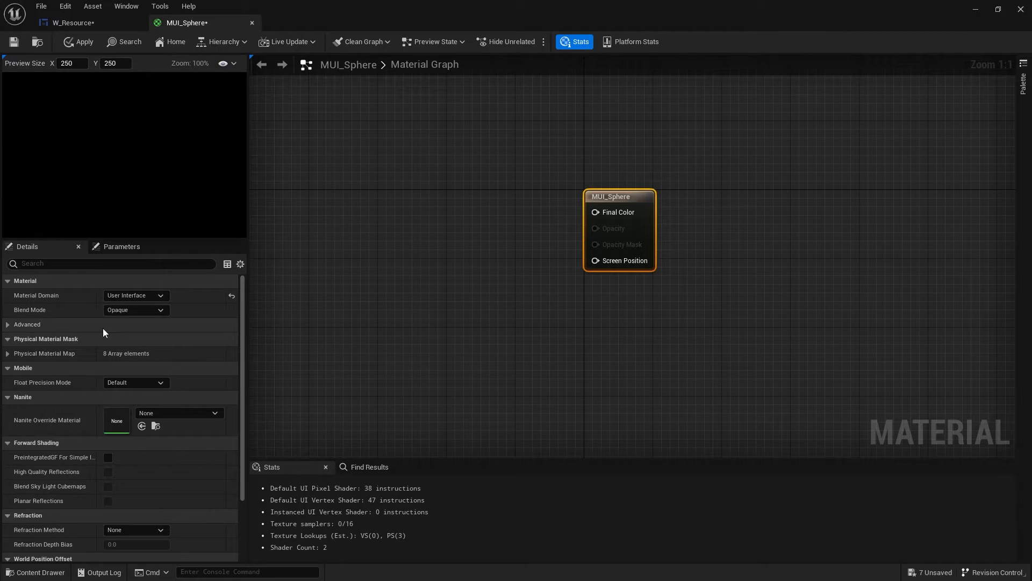
{"action": "left_click", "coordinate": [126, 311]}
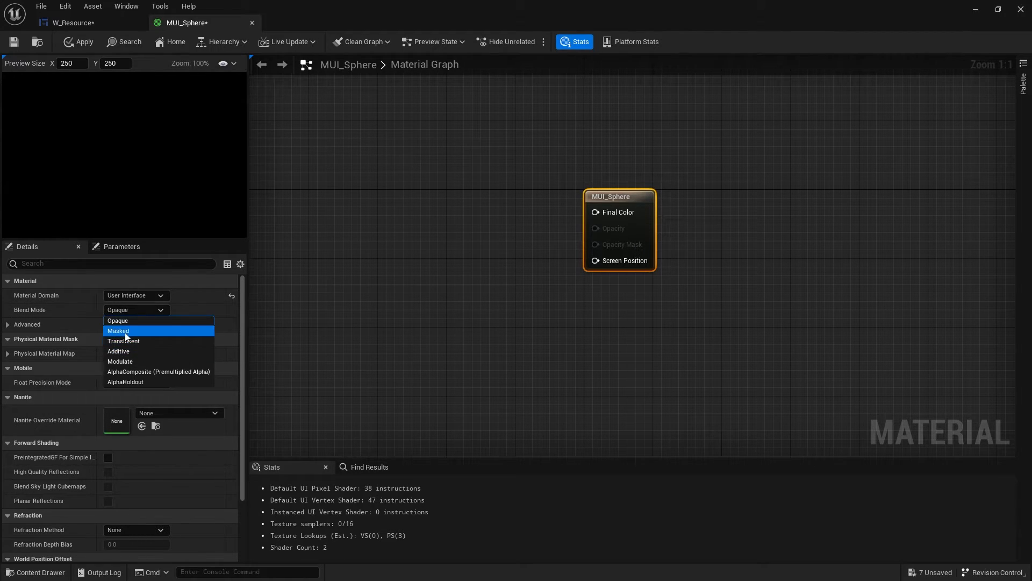
{"action": "left_click", "coordinate": [123, 334]}
Step: Add a SphereMask node to the material graph before the MUI_Sphere output node
{"action": "right_click_drag", "start_coordinate": [417, 267], "coordinate": [533, 276]}
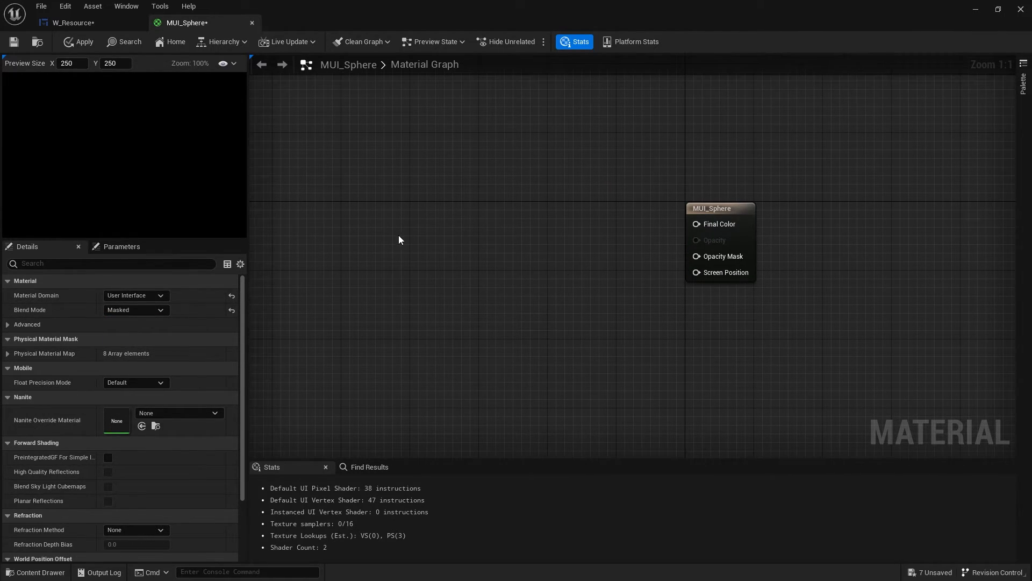
{"action": "right_click", "coordinate": [399, 236]}
{"action": "type", "text": "sphere mask"}
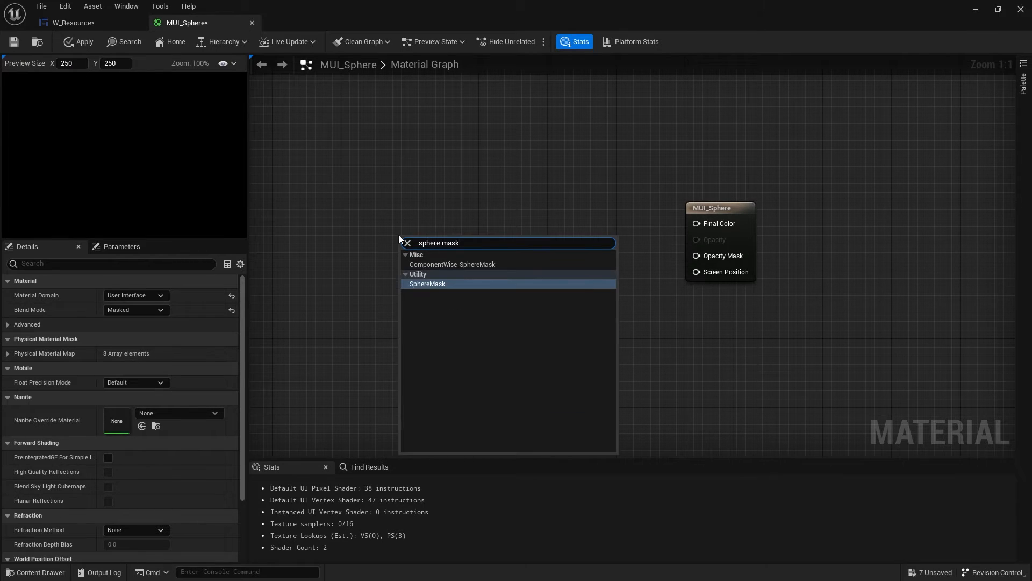
{"action": "key", "text": "Return"}
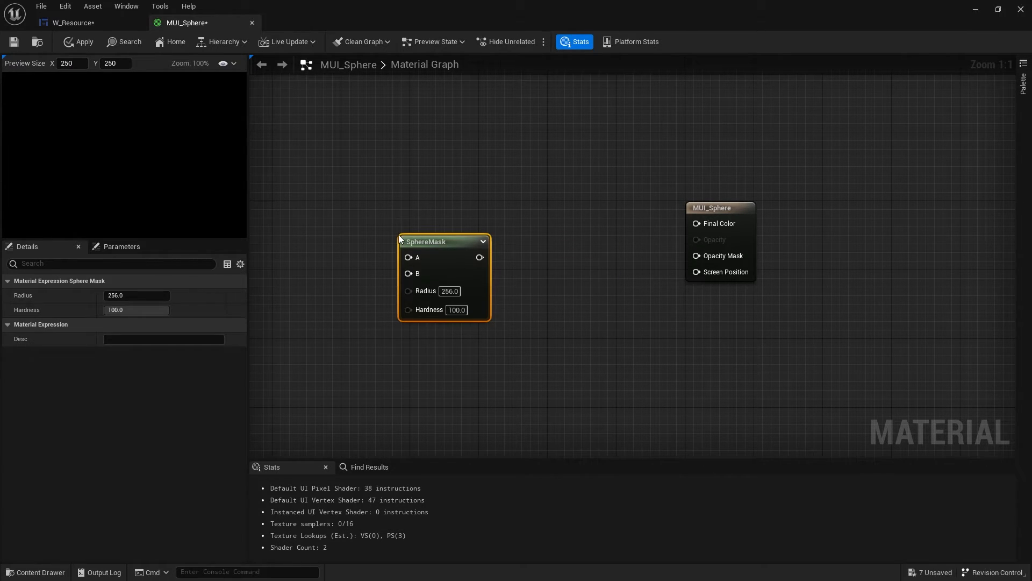
{"action": "right_click_drag", "start_coordinate": [449, 261], "coordinate": [529, 256]}
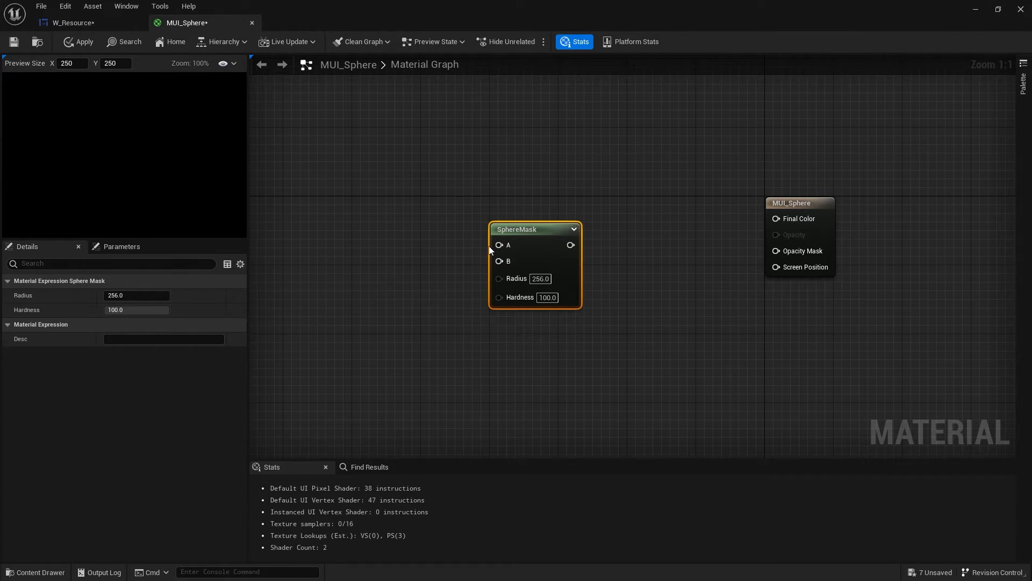
Step: Add a TexCoord node above the SphereMask and connect it to the mask's A input
{"action": "key", "text": "u"}
{"action": "left_click", "coordinate": [362, 206]}
{"action": "left_click_drag", "start_coordinate": [410, 201], "coordinate": [499, 245]}
{"action": "left_click_drag", "start_coordinate": [387, 205], "coordinate": [405, 179]}
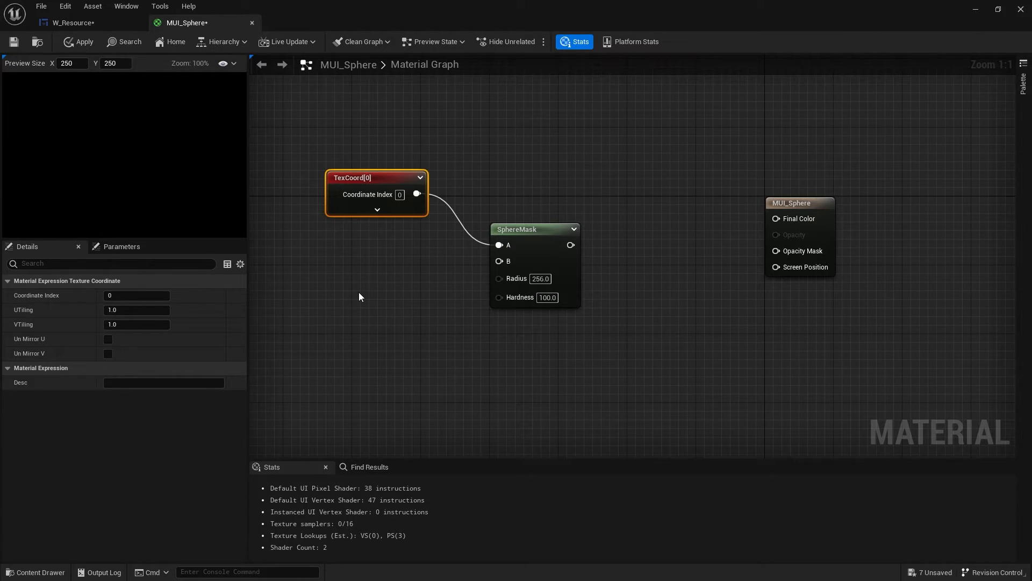
Step: Add a Constant 2Vector node with X and Y set to 0.5 and connect it to the SphereMask's B input
{"action": "key", "text": "2"}
{"action": "left_click", "coordinate": [379, 240]}
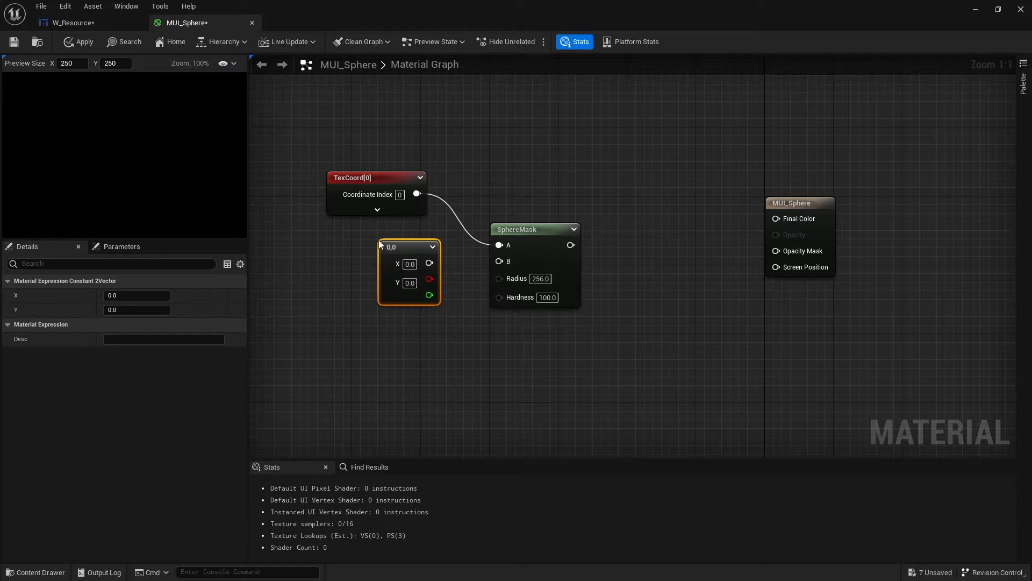
{"action": "left_click_drag", "start_coordinate": [407, 248], "coordinate": [372, 248]}
{"action": "left_click", "coordinate": [377, 263]}
{"action": "type", "text": "0.5"}
{"action": "key", "text": "Tab"}
{"action": "type", "text": "0.5"}
{"action": "key", "text": "Return"}
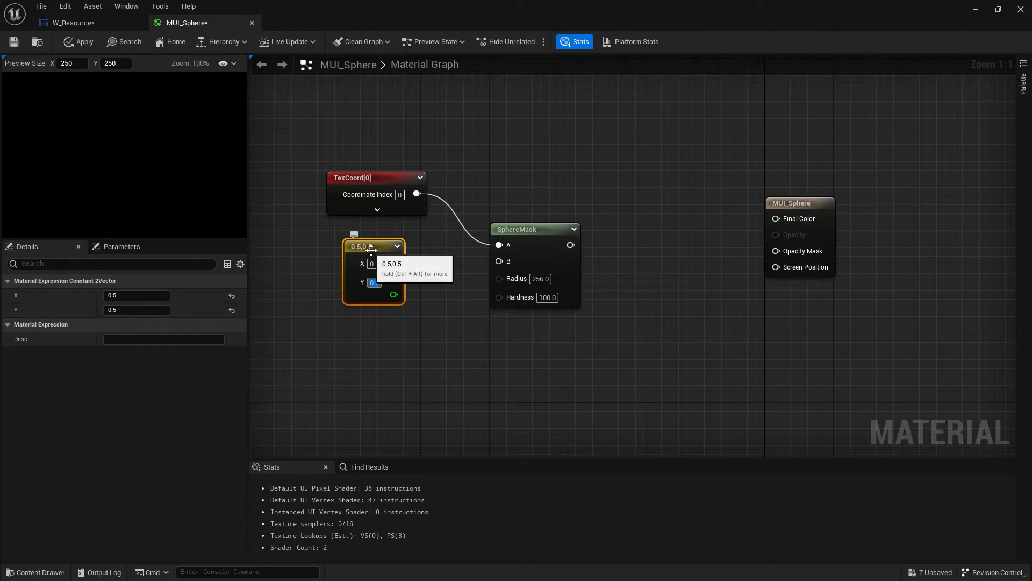
{"action": "left_click_drag", "start_coordinate": [395, 261], "coordinate": [508, 262]}
{"action": "left_click_drag", "start_coordinate": [380, 296], "coordinate": [354, 296]}
Step: Set the SphereMask's Radius to 0.5
{"action": "key", "text": "BackSpace"}
{"action": "key", "text": "BackSpace"}
{"action": "key", "text": "BackSpace"}
{"action": "key", "text": "BackSpace"}
{"action": "type", "text": "0.5"}
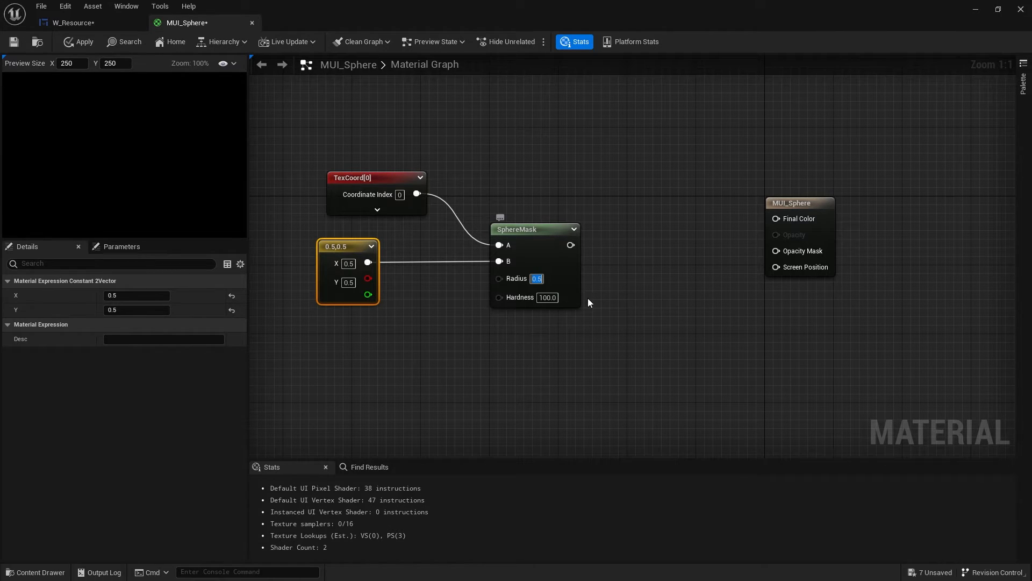
Step: Connect the SphereMask output to both Final Color and Opacity Mask, and save the material
{"action": "right_click_drag", "start_coordinate": [644, 269], "coordinate": [543, 285]}
{"action": "left_click_drag", "start_coordinate": [471, 262], "coordinate": [676, 235]}
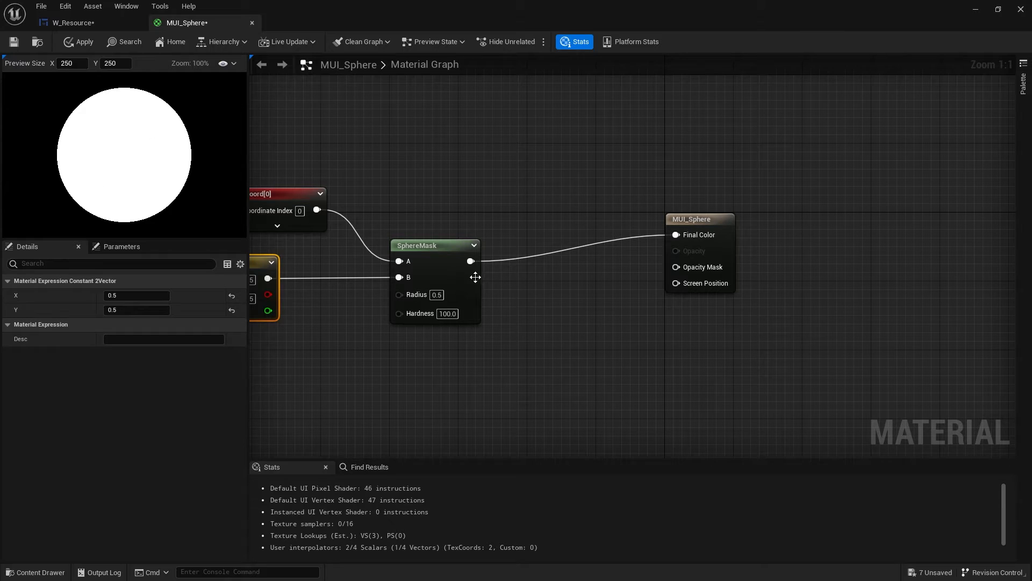
{"action": "left_click_drag", "start_coordinate": [471, 261], "coordinate": [675, 266]}
{"action": "left_click", "coordinate": [14, 42]}
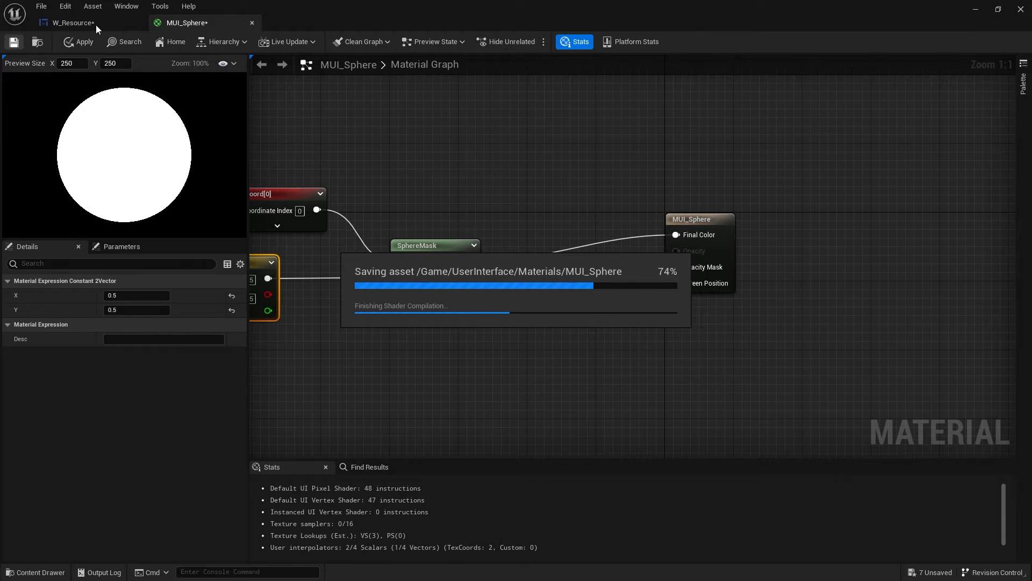
Step: In W_Resource, set the progress bar's Background Image to MUI_Sphere and draw it as Image
{"action": "left_click", "coordinate": [96, 24]}
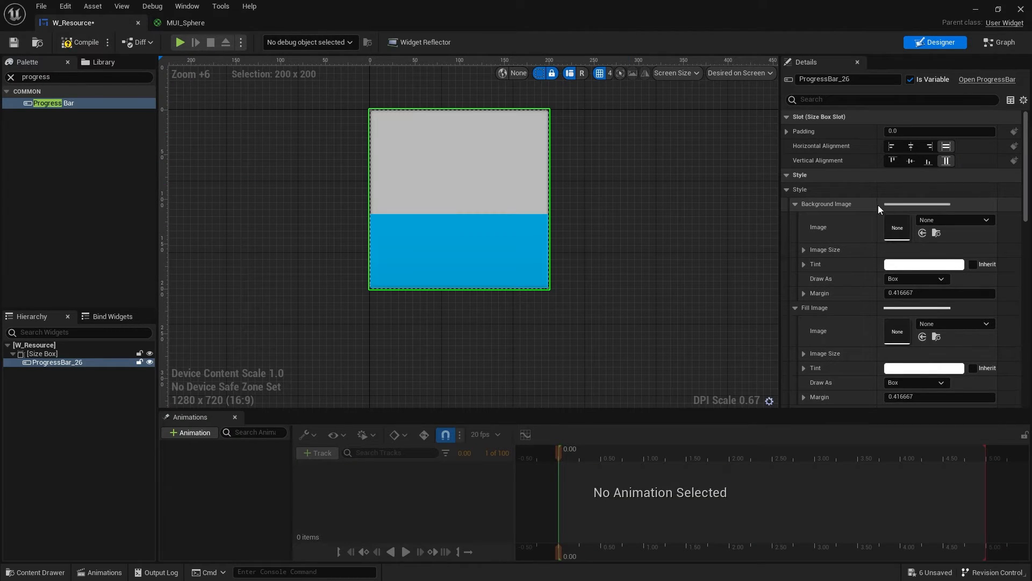
{"action": "left_click", "coordinate": [941, 220]}
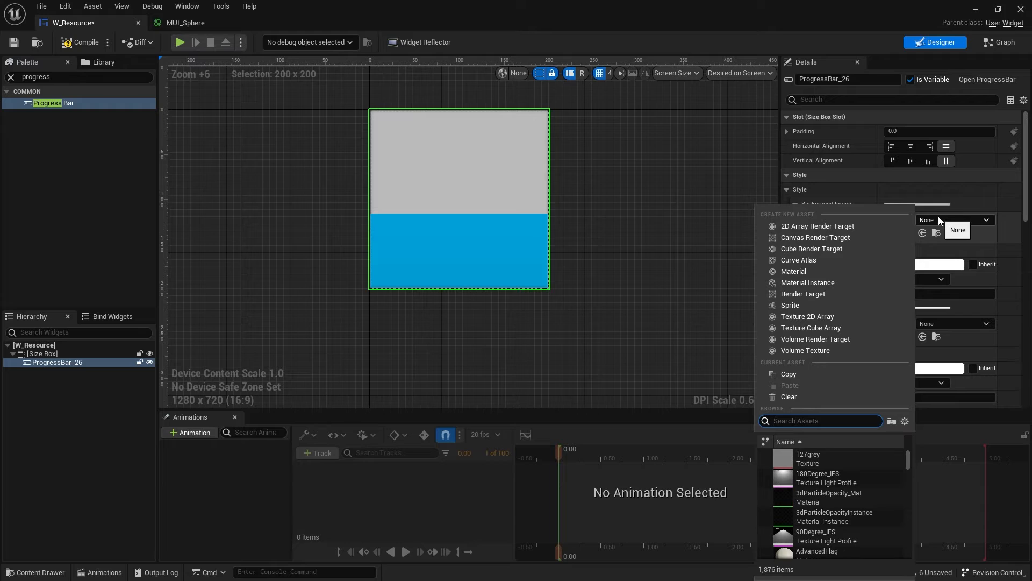
{"action": "type", "text": "mui_sph"}
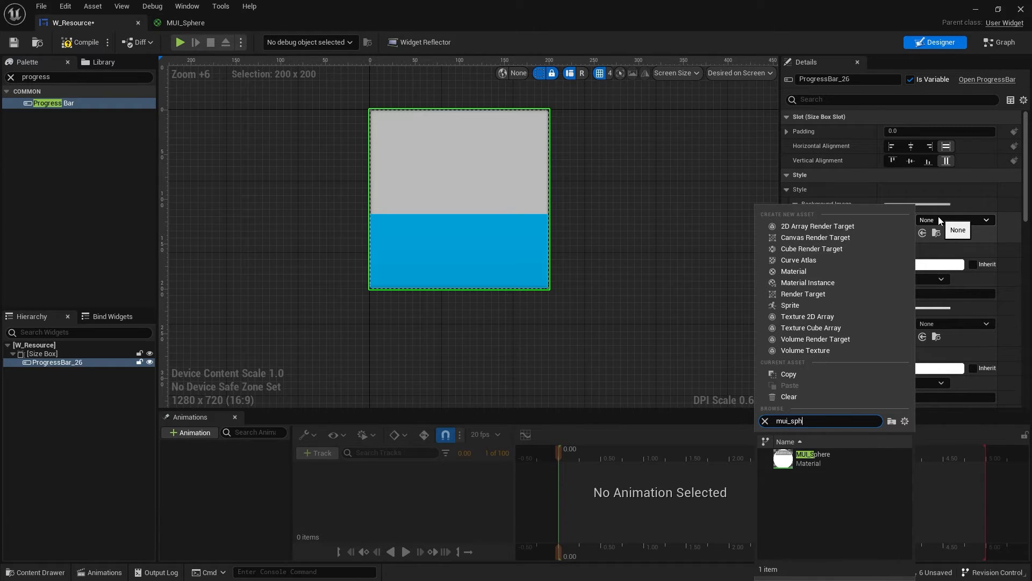
{"action": "type", "text": "ere"}
{"action": "left_click", "coordinate": [847, 462]}
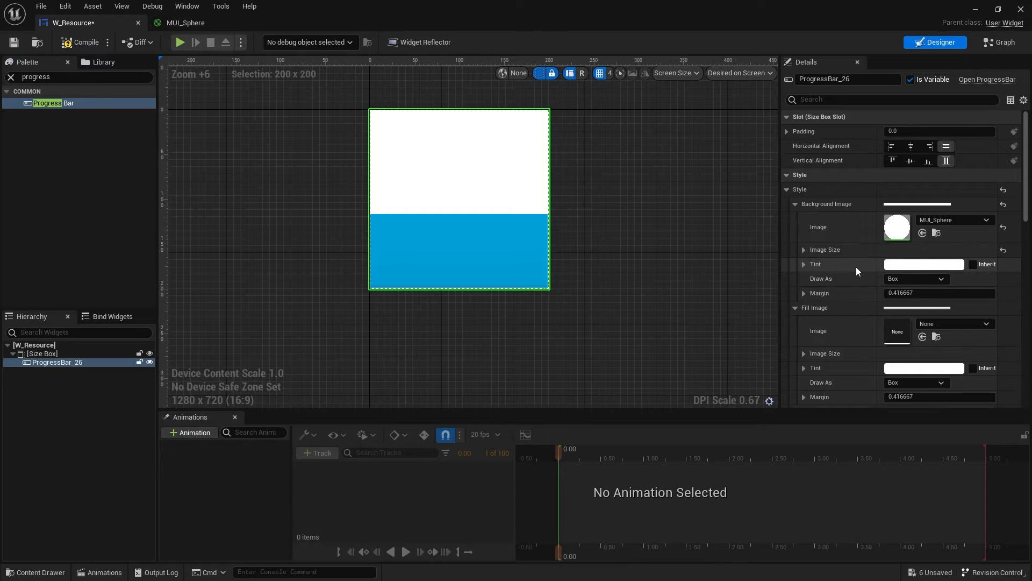
{"action": "left_click", "coordinate": [905, 279]}
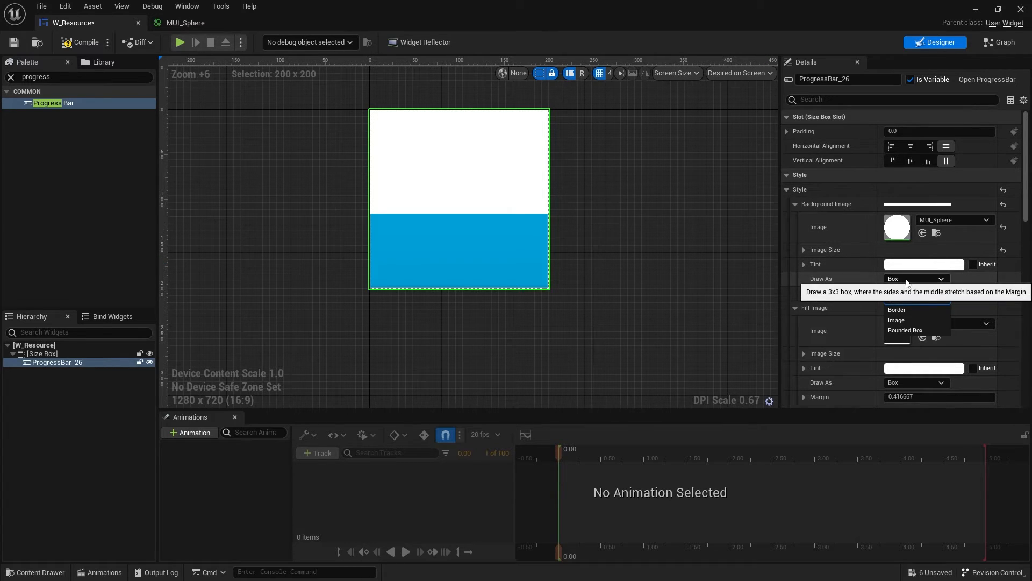
{"action": "left_click", "coordinate": [906, 320]}
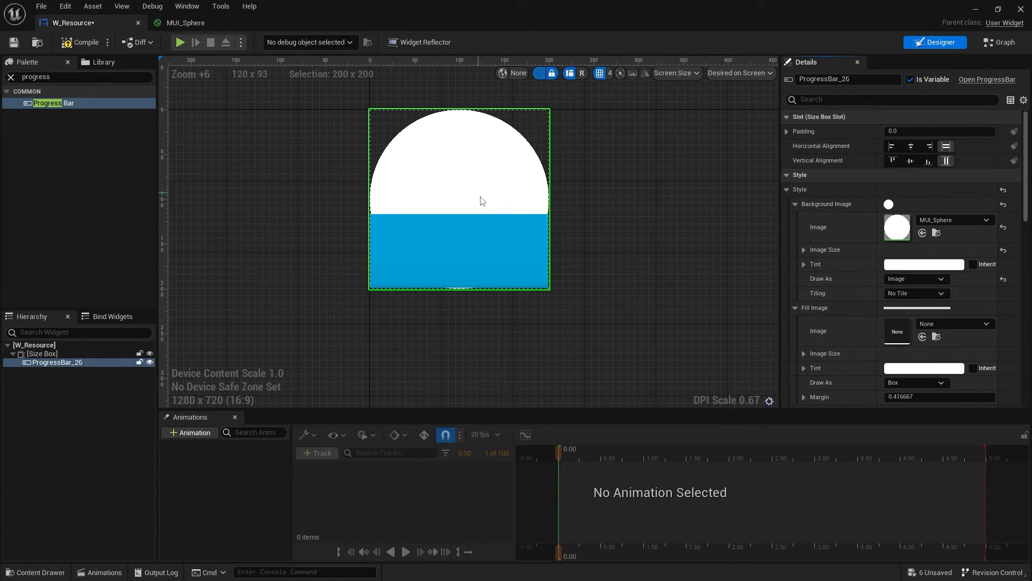
Step: Set the progress bar's Fill Image to MUI_Sphere and draw it as Image
{"action": "scroll", "coordinate": [830, 301], "scroll_direction": "down", "scroll_amount": 3}
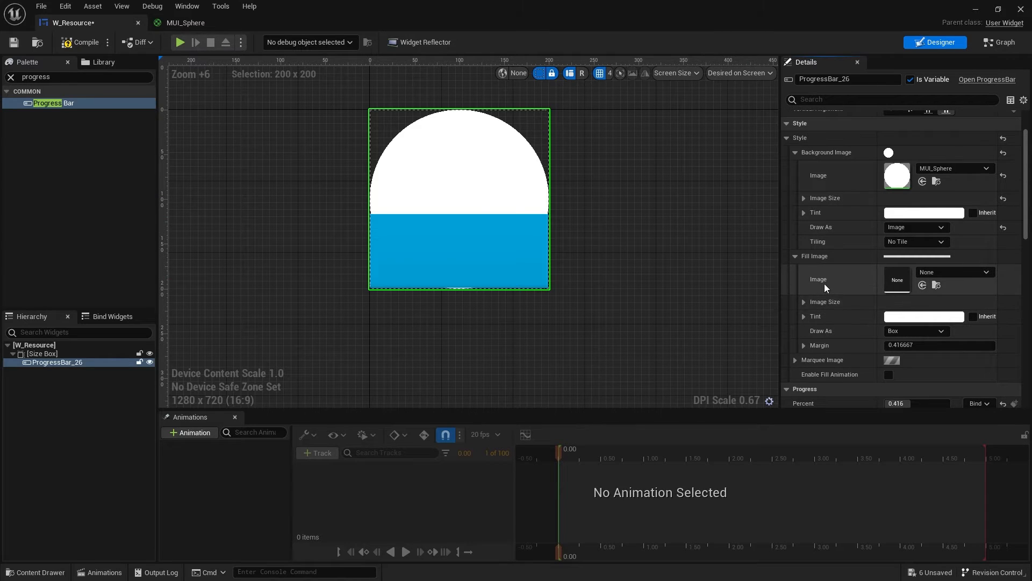
{"action": "left_click", "coordinate": [948, 272]}
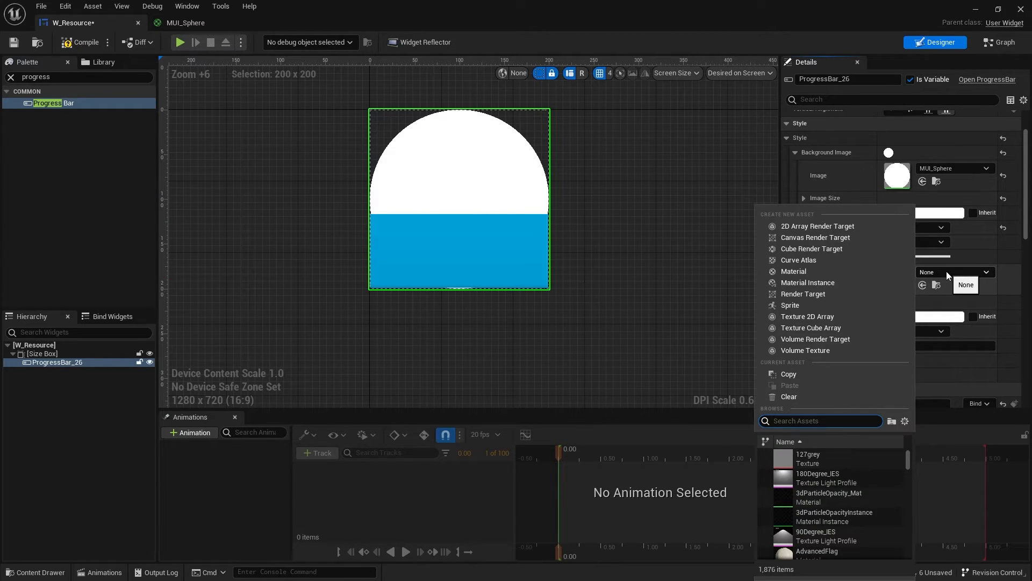
{"action": "type", "text": "mui"}
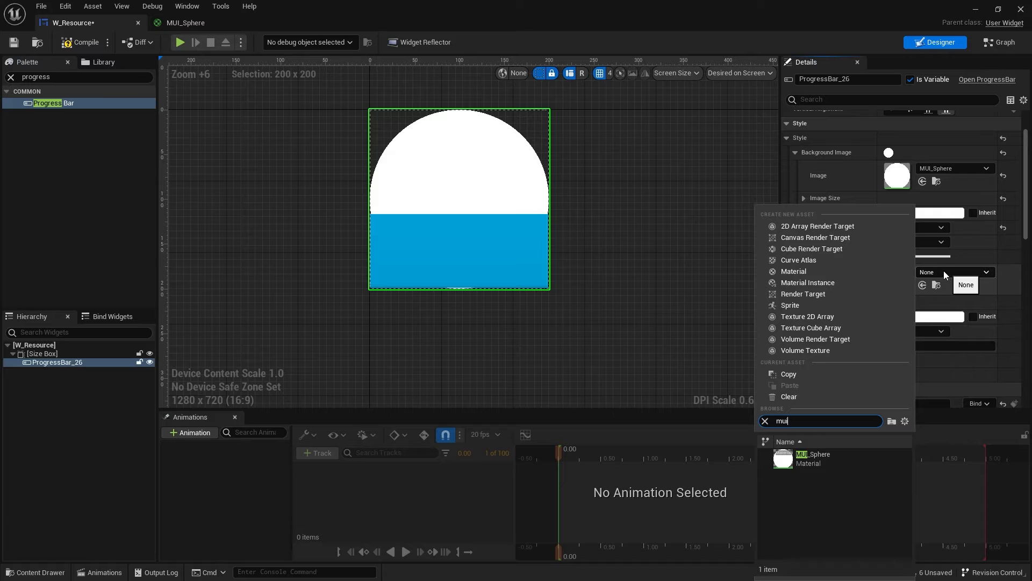
{"action": "left_click", "coordinate": [818, 467]}
{"action": "left_click", "coordinate": [926, 332]}
{"action": "left_click", "coordinate": [910, 373]}
Step: Adjust the progress bar's Percent to about 0.408 and save the W_Resource widget
{"action": "right_click_drag", "start_coordinate": [729, 401], "coordinate": [661, 401]}
{"action": "scroll", "coordinate": [841, 231], "scroll_direction": "down", "scroll_amount": 4}
{"action": "mouse_move", "coordinate": [904, 300]}
{"action": "left_mouse_down"}
{"action": "mouse_move", "coordinate": [945, 301]}
{"action": "mouse_move", "coordinate": [908, 300]}
{"action": "left_mouse_up"}
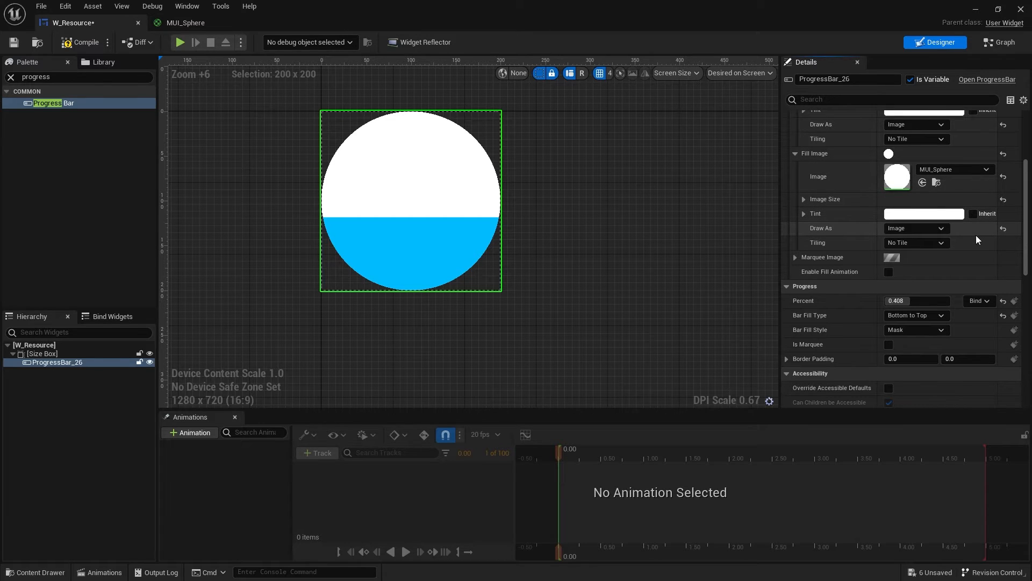
{"action": "left_click", "coordinate": [14, 43]}
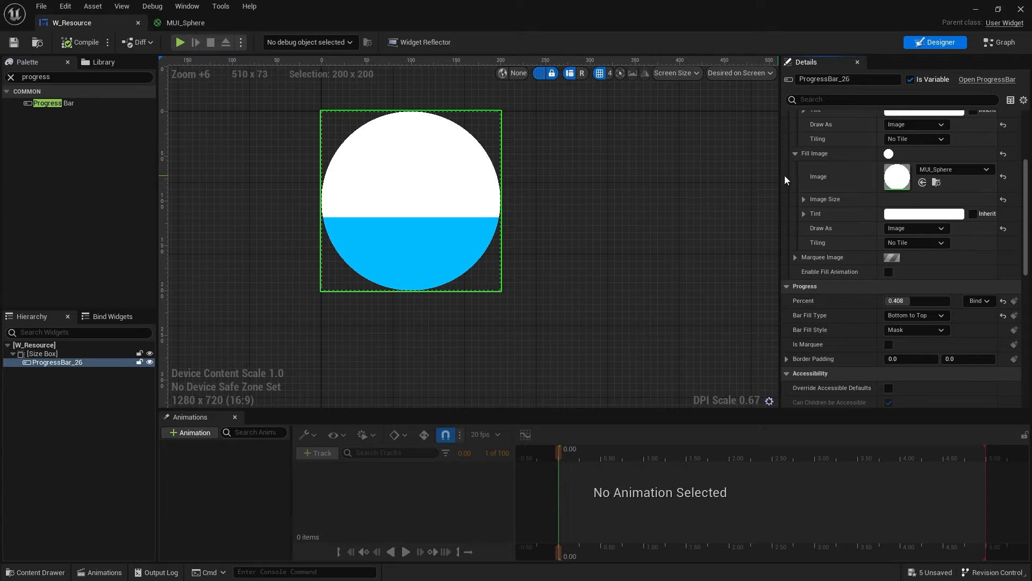
Step: Close the W_Resource editor and open the W_PlayerHUD widget from the UserInterface folder
{"action": "left_click", "coordinate": [1023, 12]}
{"action": "left_click", "coordinate": [58, 569]}
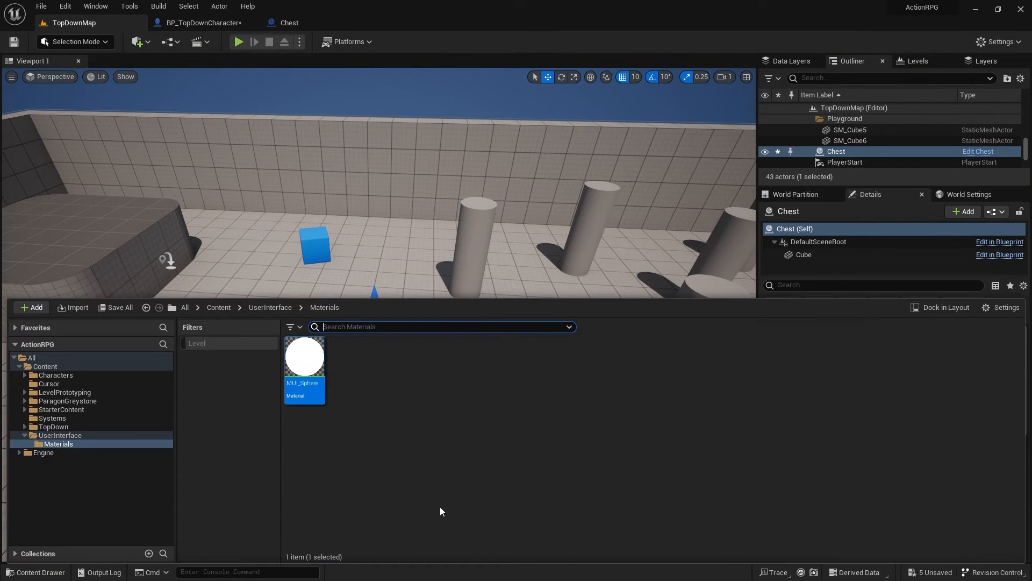
{"action": "left_click", "coordinate": [276, 308]}
{"action": "double_click", "coordinate": [396, 371]}
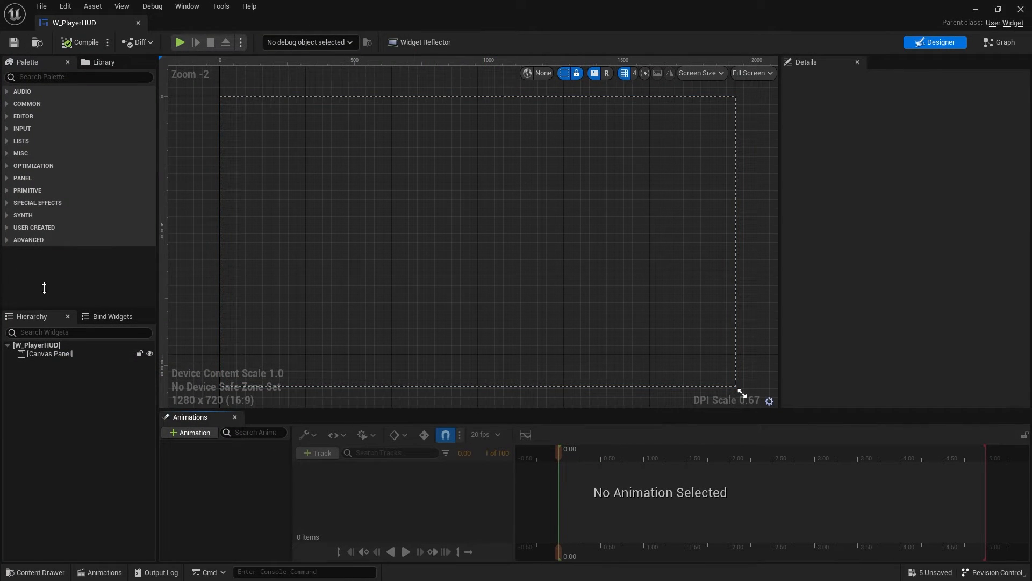
Step: Add a Horizontal Box to the Canvas Panel and enlarge it to about 620 by 222
{"action": "left_click", "coordinate": [28, 77]}
{"action": "type", "text": "horizon"}
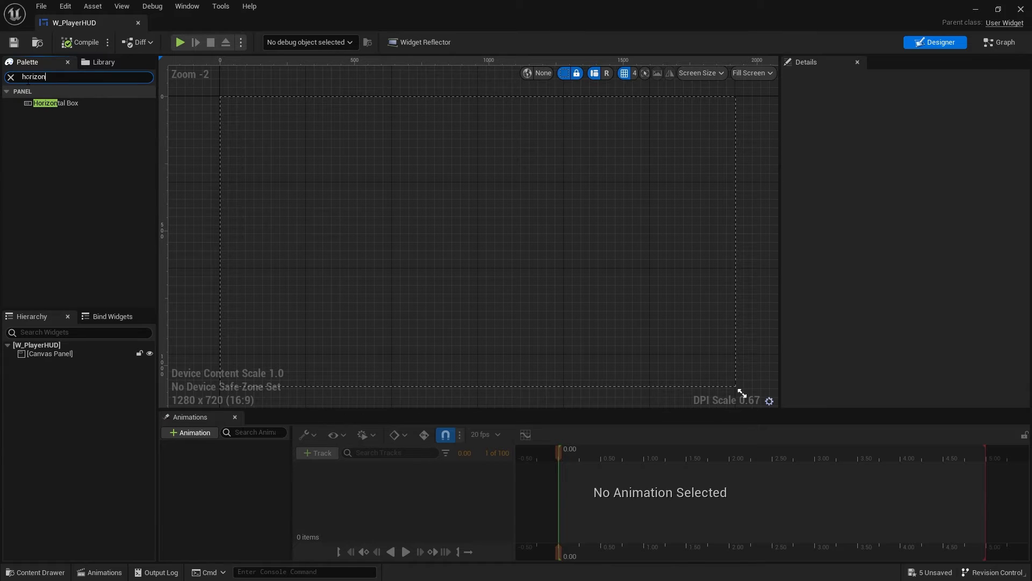
{"action": "left_click_drag", "start_coordinate": [55, 103], "coordinate": [63, 355]}
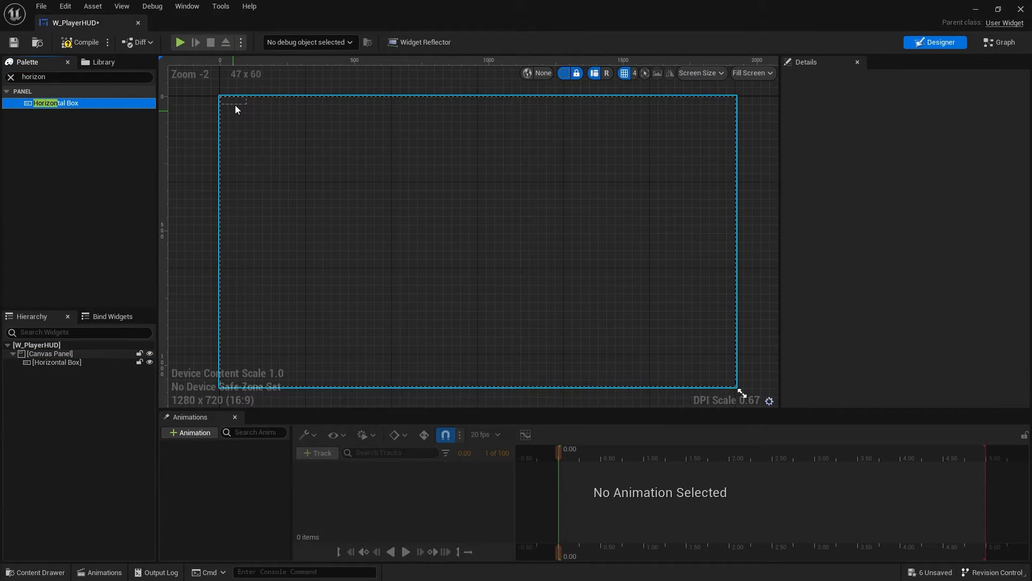
{"action": "left_click", "coordinate": [239, 101]}
{"action": "left_click_drag", "start_coordinate": [248, 106], "coordinate": [386, 157]}
{"action": "left_click", "coordinate": [388, 153]}
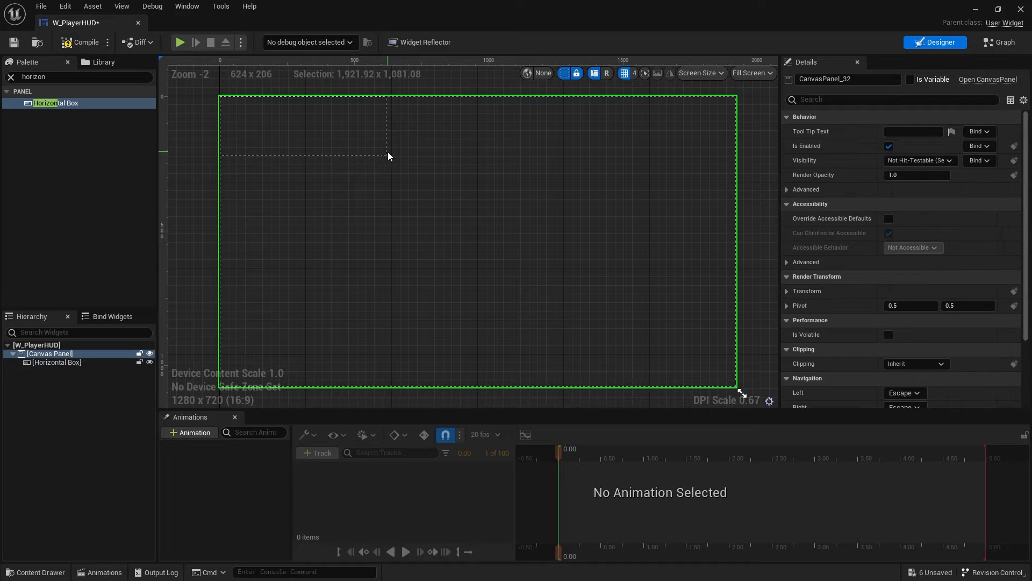
Step: Anchor the Horizontal Box to the bottom centre of the canvas, updating its alignment and position to match
{"action": "left_click", "coordinate": [356, 141]}
{"action": "left_click", "coordinate": [915, 131]}
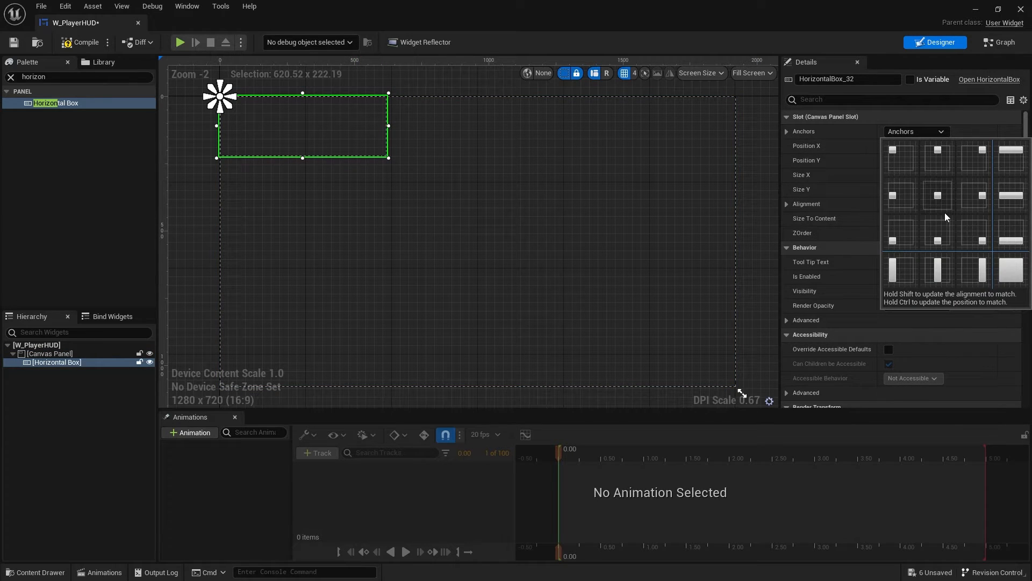
{"action": "left_click", "coordinate": [940, 241], "text": "ctrl+shift"}
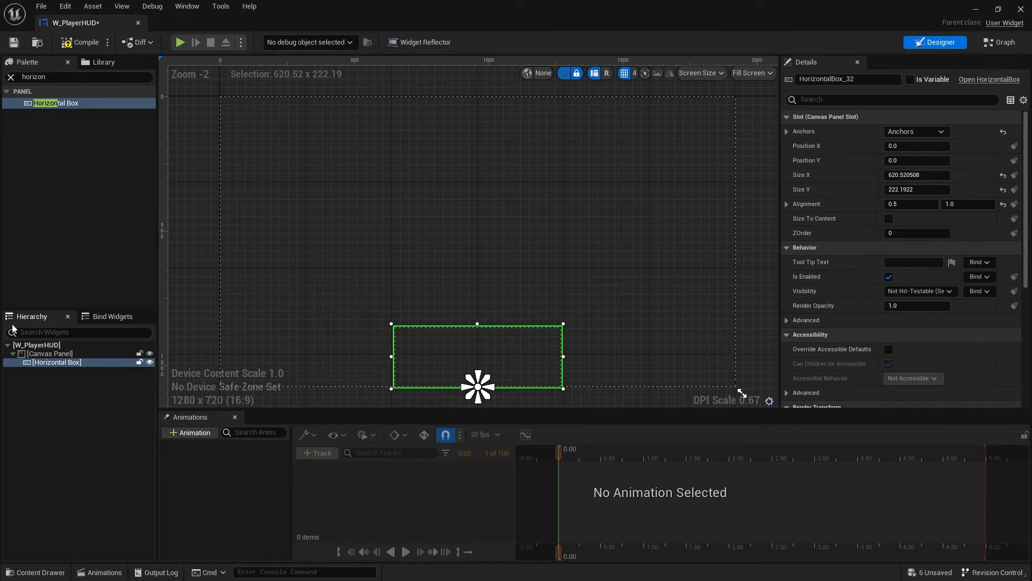
Step: Place a W_Resource widget inside the Horizontal Box
{"action": "left_click", "coordinate": [10, 77]}
{"action": "type", "text": "r"}
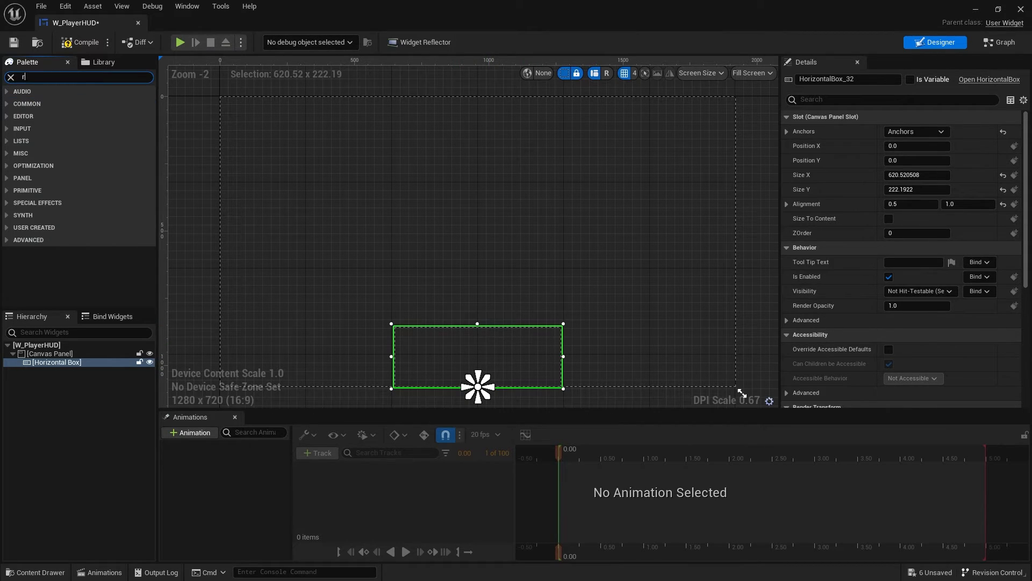
{"action": "type", "text": "esouce"}
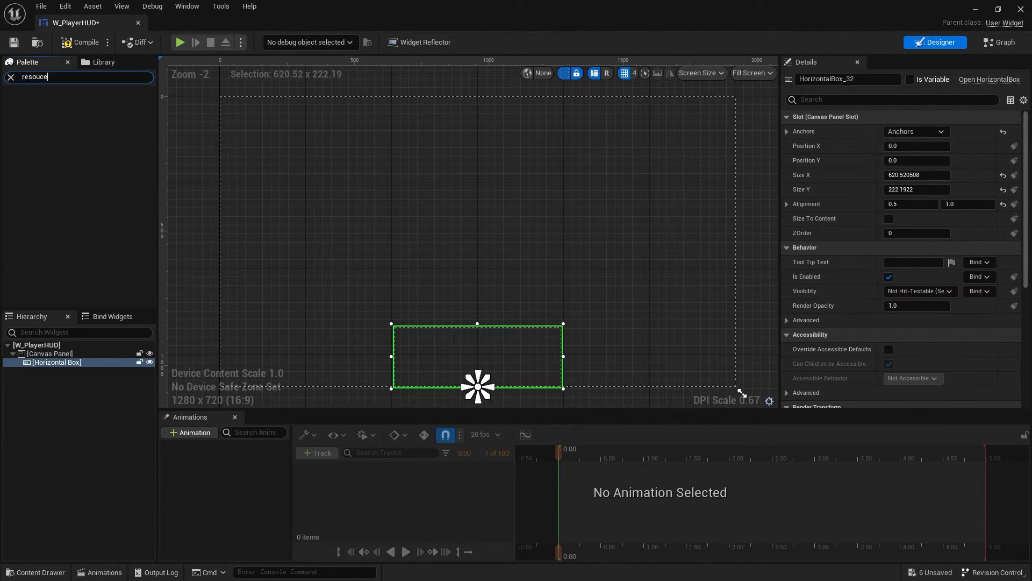
{"action": "key", "text": "BackSpace"}
{"action": "key", "text": "BackSpace"}
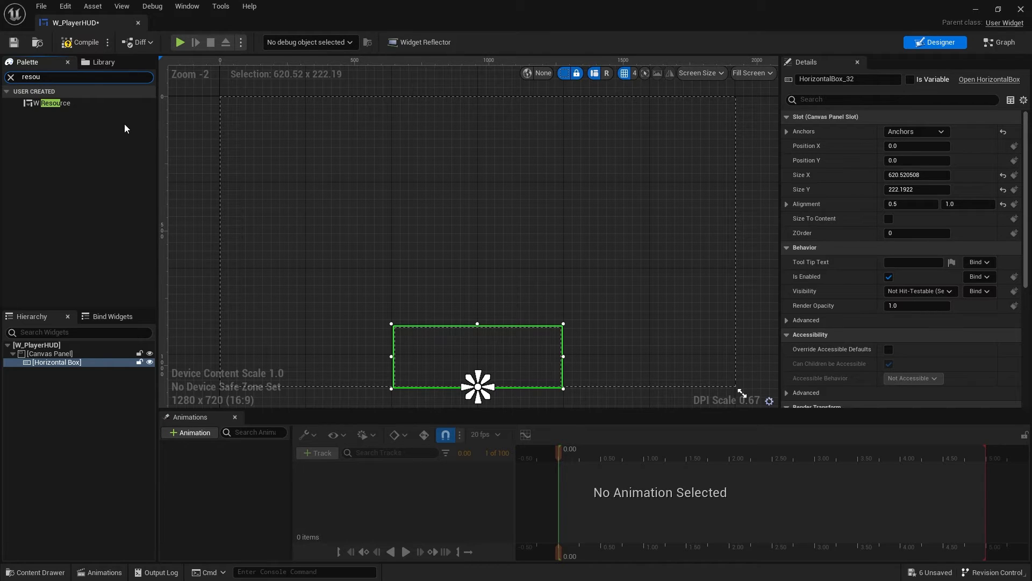
{"action": "left_click_drag", "start_coordinate": [50, 105], "coordinate": [67, 364]}
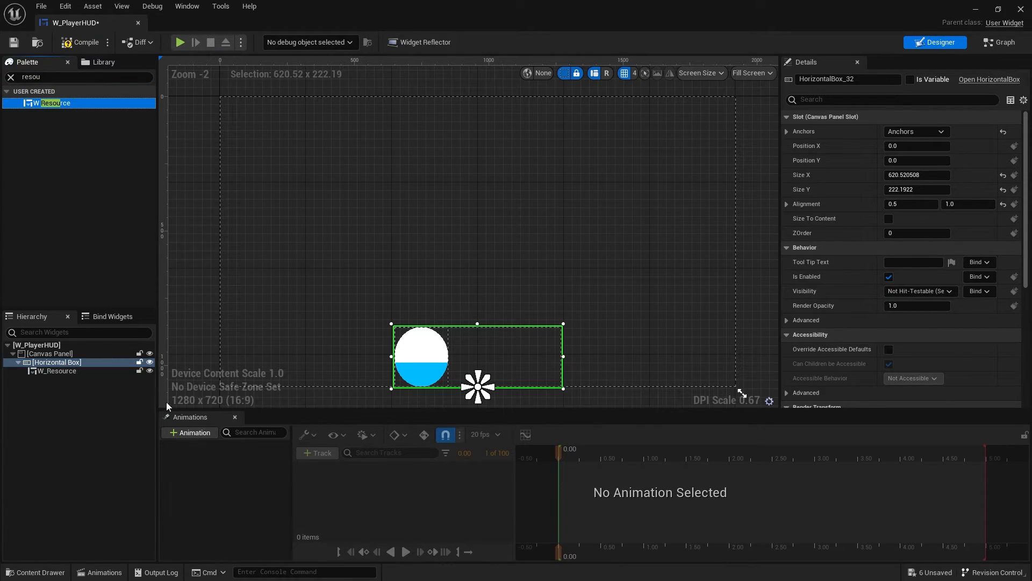
Step: Nest a second Horizontal Box inside the first one, following W_Resource
{"action": "left_click", "coordinate": [11, 77]}
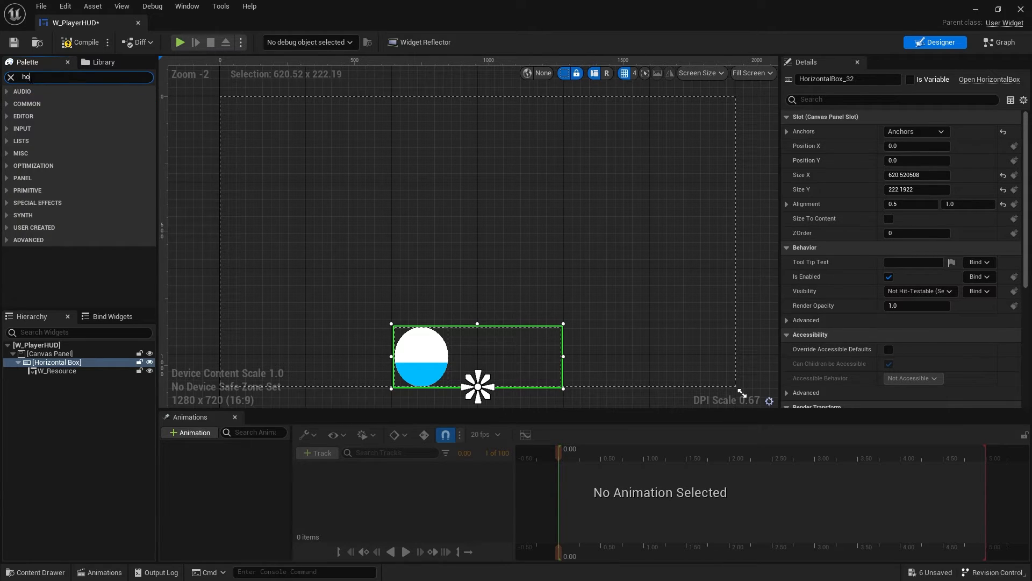
{"action": "type", "text": "horizontal"}
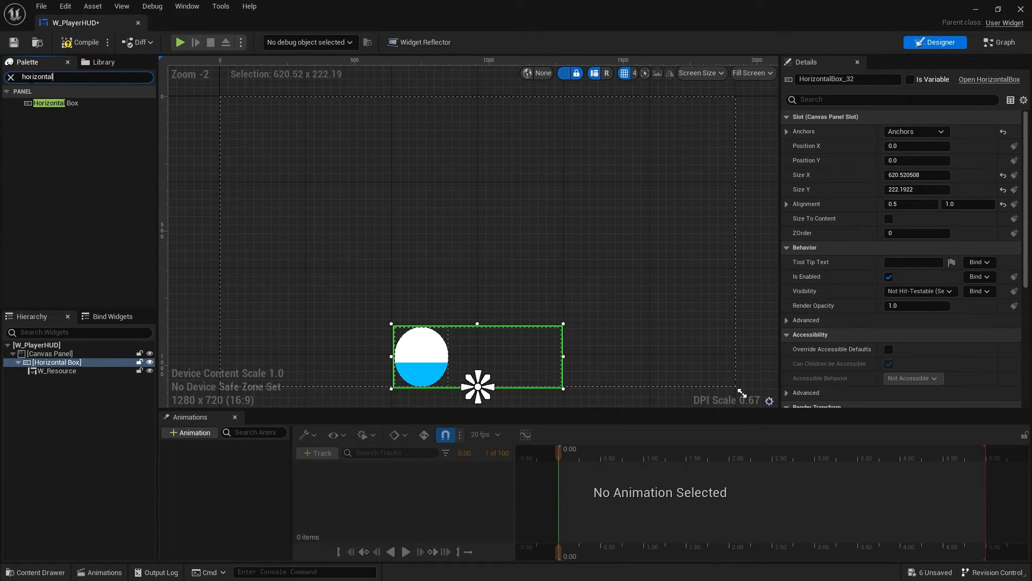
{"action": "left_click_drag", "start_coordinate": [67, 104], "coordinate": [103, 371]}
Step: Place a W_ActionSlot widget inside the nested Horizontal Box
{"action": "left_click", "coordinate": [11, 76]}
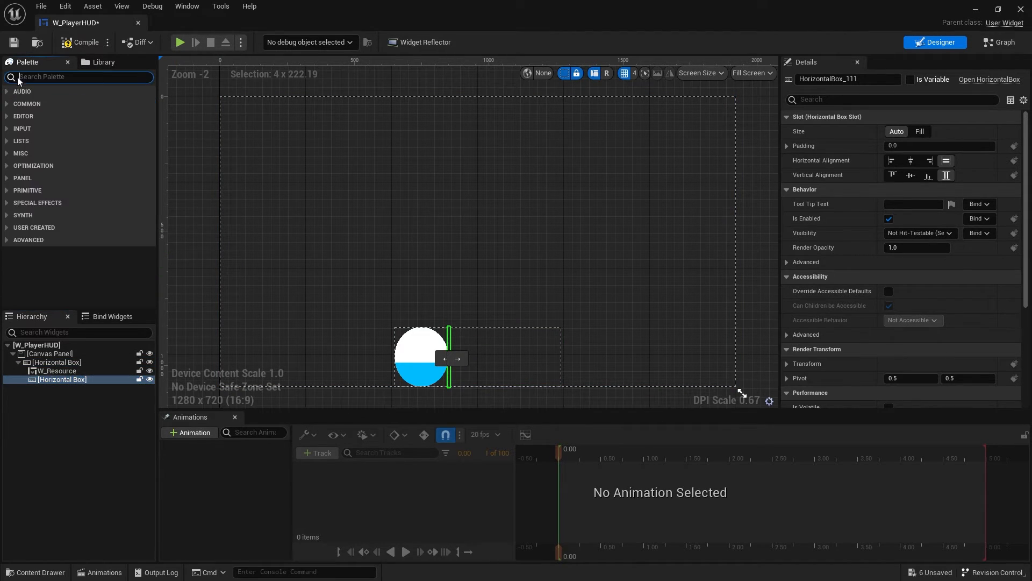
{"action": "type", "text": "actio"}
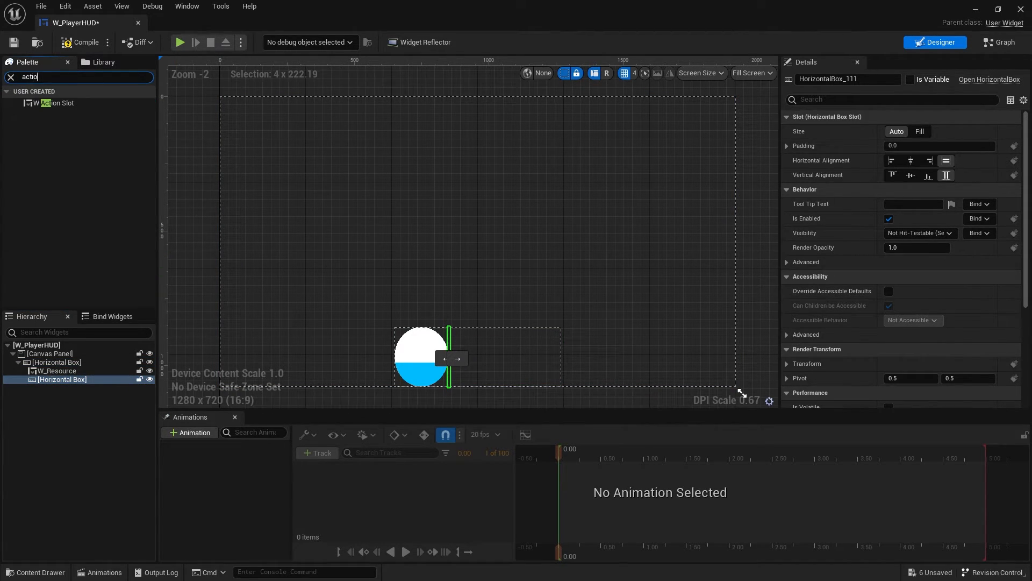
{"action": "left_click_drag", "start_coordinate": [54, 103], "coordinate": [61, 379]}
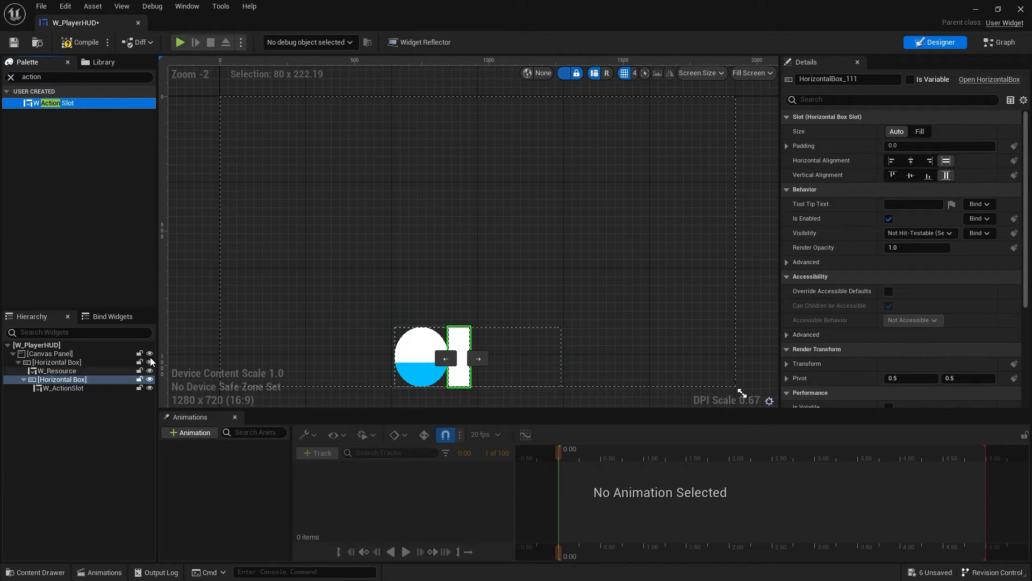
Step: Duplicate W_ActionSlot five times within the nested Horizontal Box to make six slots
{"action": "left_click", "coordinate": [64, 388]}
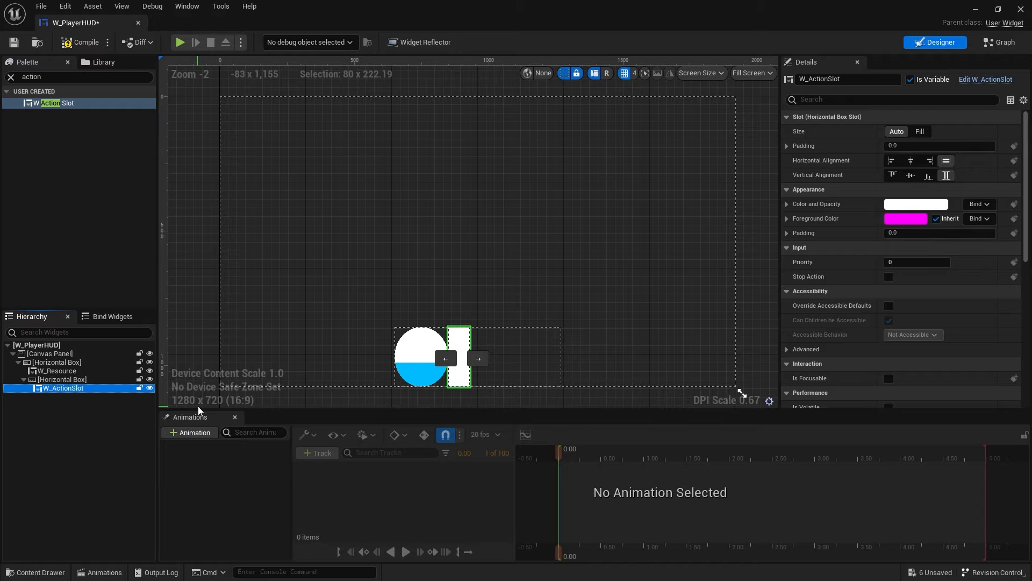
{"action": "key", "text": "ctrl+d"}
{"action": "key", "text": "ctrl+d"}
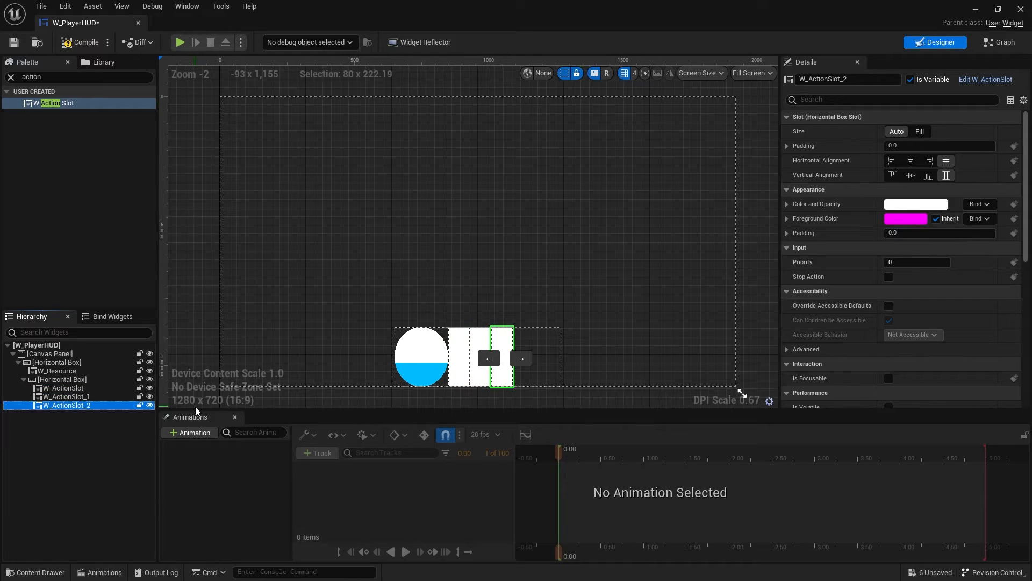
{"action": "key", "text": "ctrl+d"}
{"action": "key", "text": "ctrl+d"}
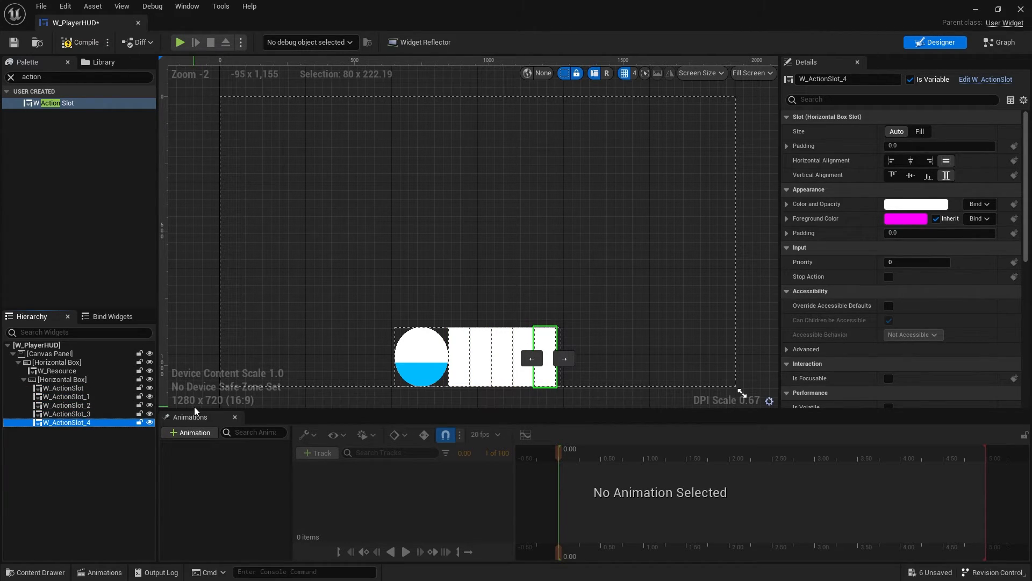
{"action": "key", "text": "ctrl+d"}
Step: Add a second W_Resource widget following the last action slot
{"action": "right_click_drag", "start_coordinate": [675, 373], "coordinate": [670, 341]}
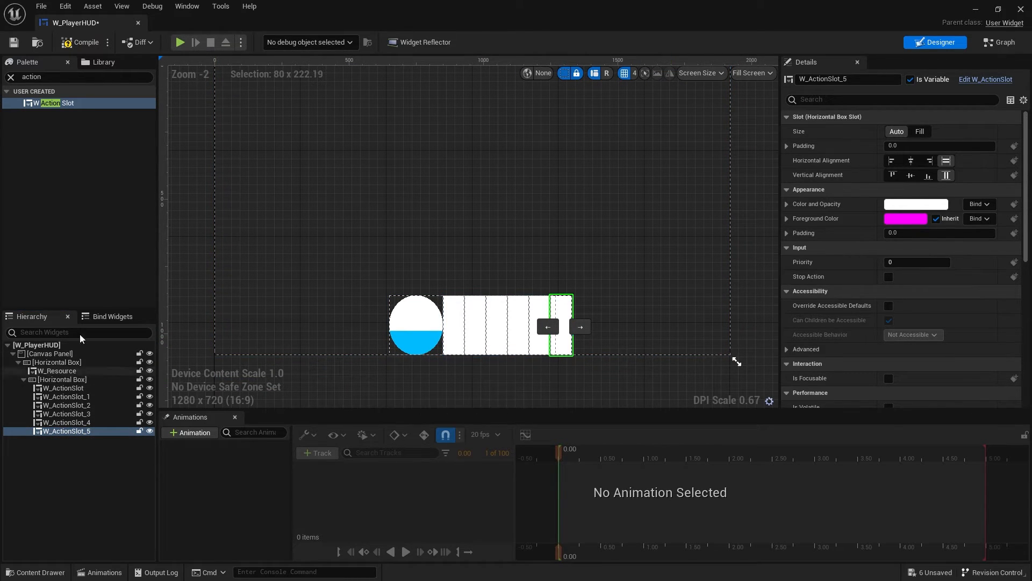
{"action": "type", "text": "resource"}
{"action": "left_click_drag", "start_coordinate": [91, 103], "coordinate": [75, 437]}
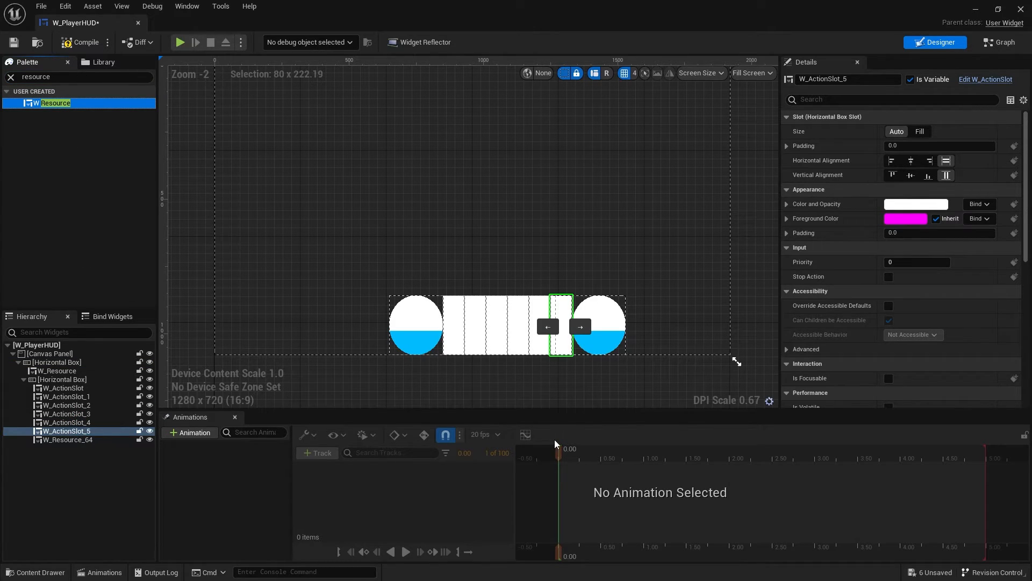
Step: Move the second W_Resource out of the nested Horizontal Box into the outer one, following the nested box
{"action": "left_click", "coordinate": [62, 379]}
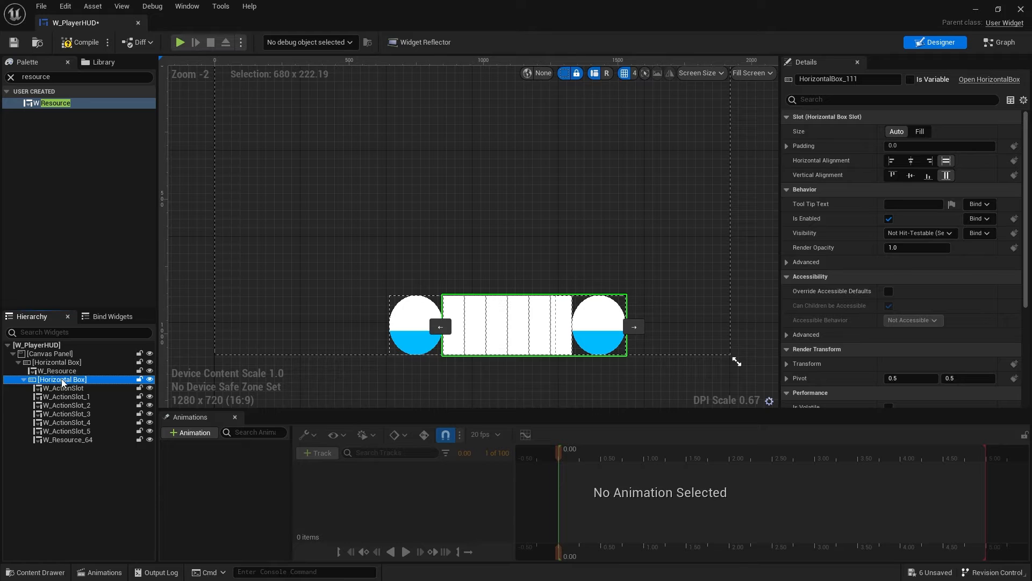
{"action": "left_click", "coordinate": [62, 440]}
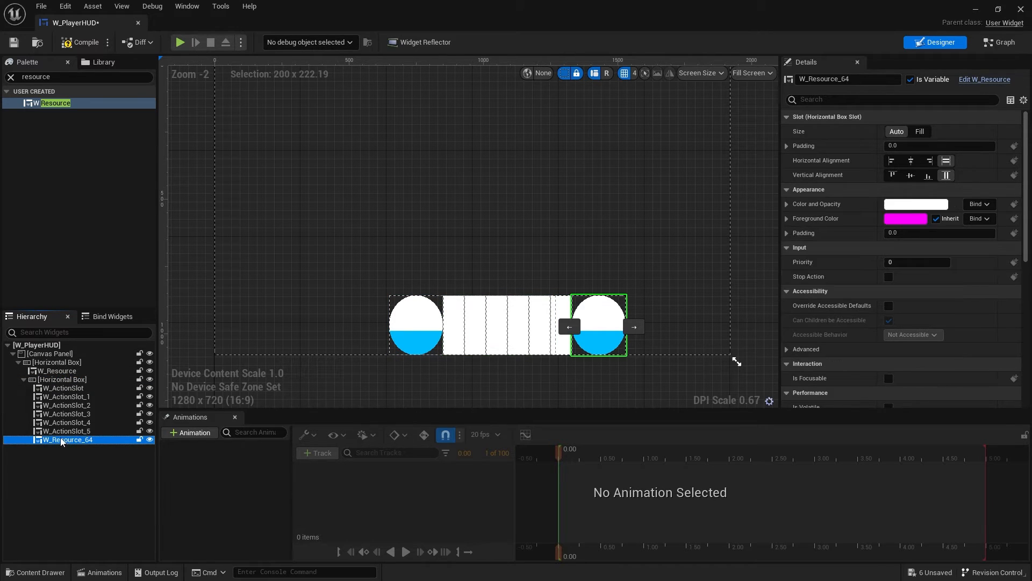
{"action": "left_click_drag", "start_coordinate": [63, 429], "coordinate": [56, 397]}
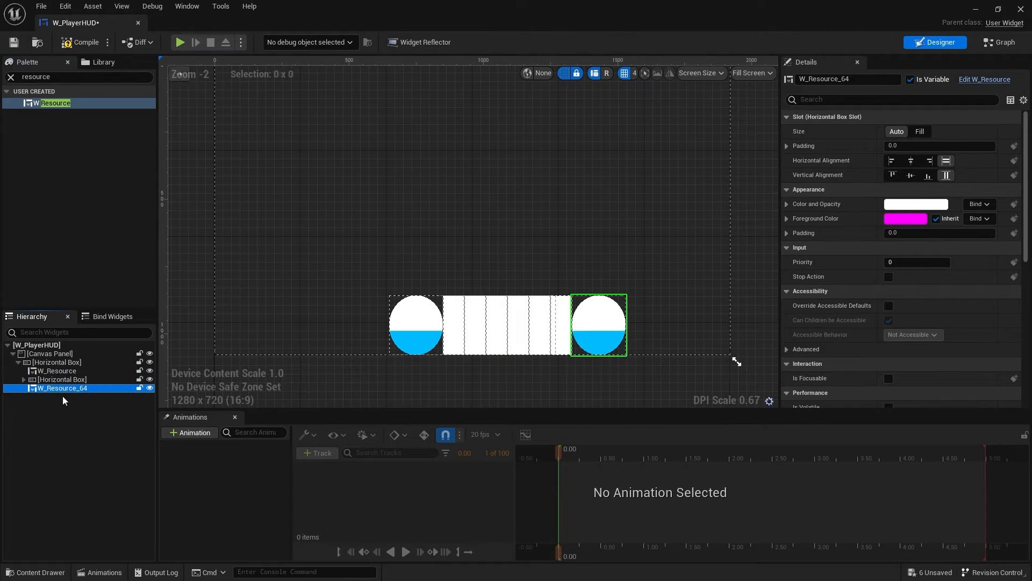
Step: Enable Size To Content on the outer Horizontal Box that holds the resource spheres and action slots
{"action": "scroll", "coordinate": [486, 336], "scroll_direction": "up", "scroll_amount": 5}
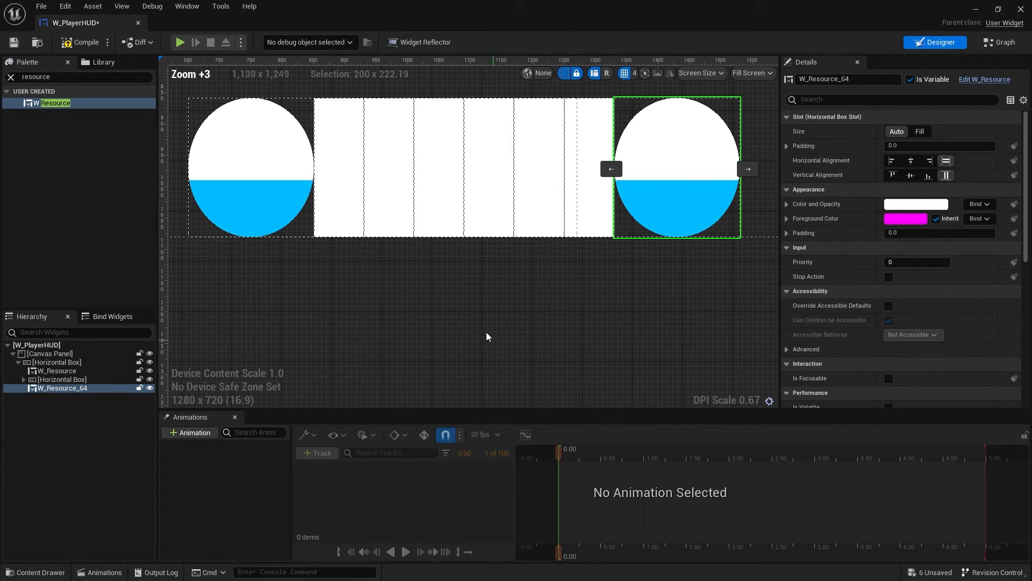
{"action": "scroll", "coordinate": [473, 178], "scroll_direction": "down", "scroll_amount": 7}
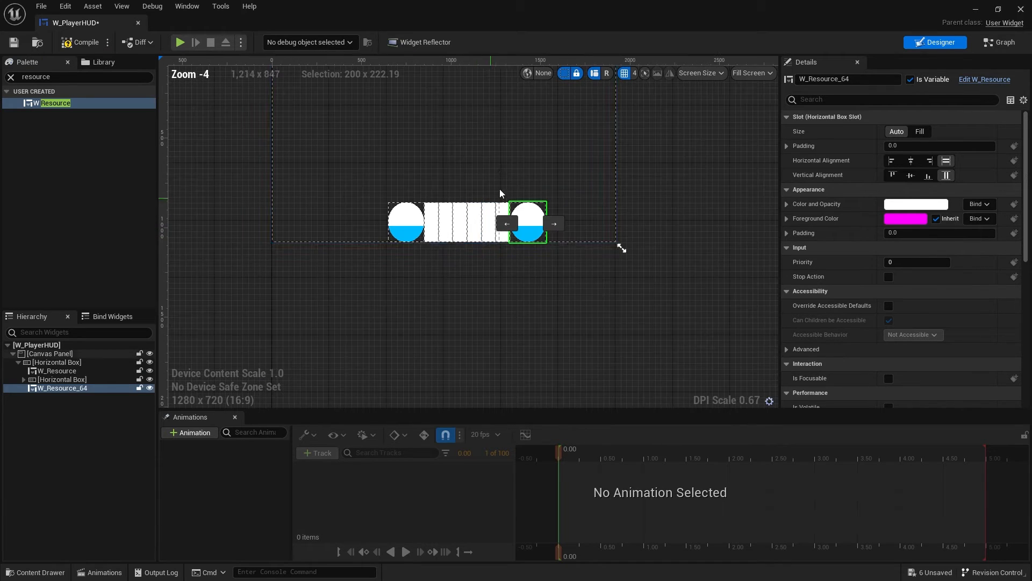
{"action": "right_click_drag", "start_coordinate": [463, 218], "coordinate": [448, 248]}
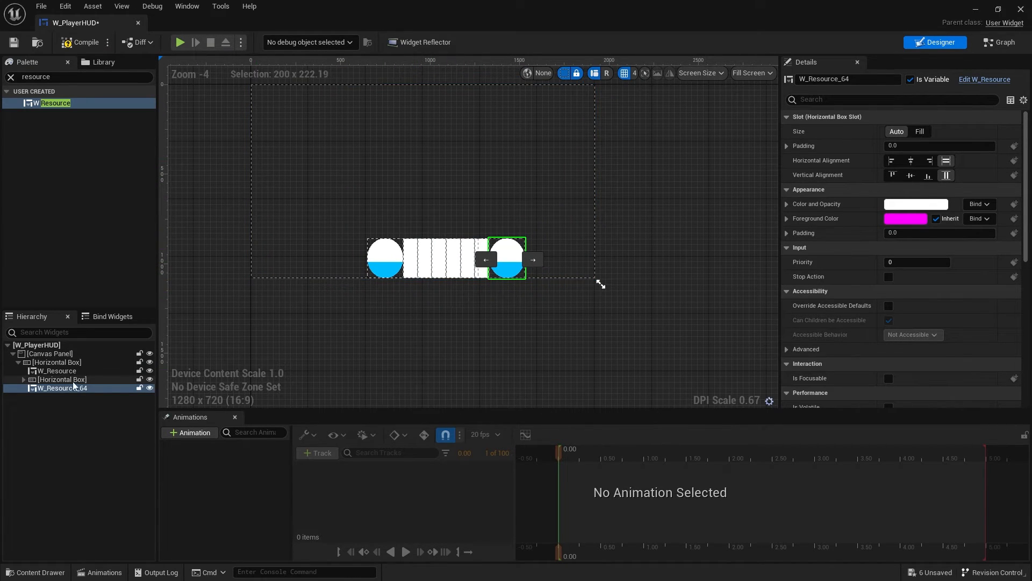
{"action": "left_click", "coordinate": [61, 362]}
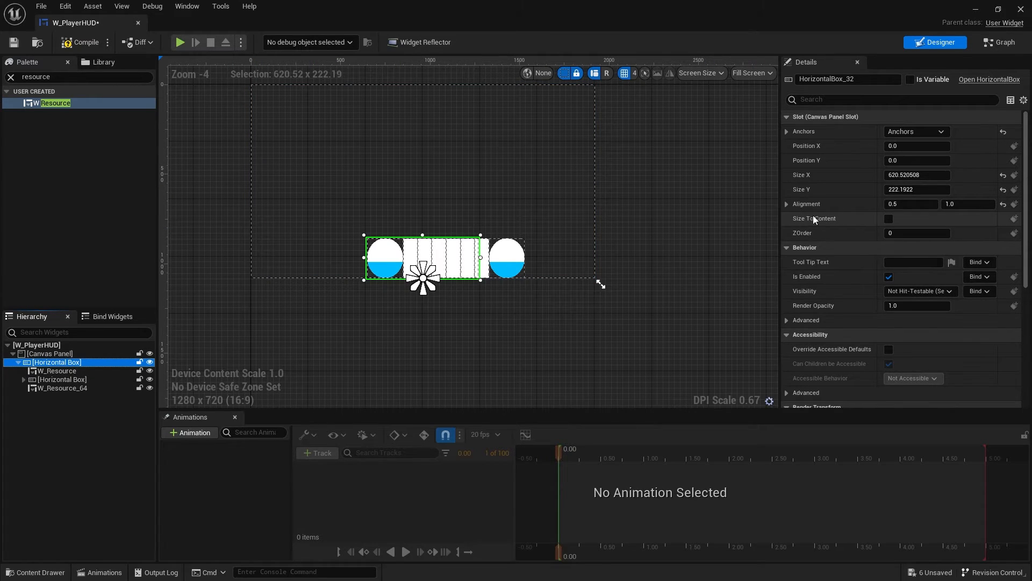
{"action": "left_click", "coordinate": [888, 219]}
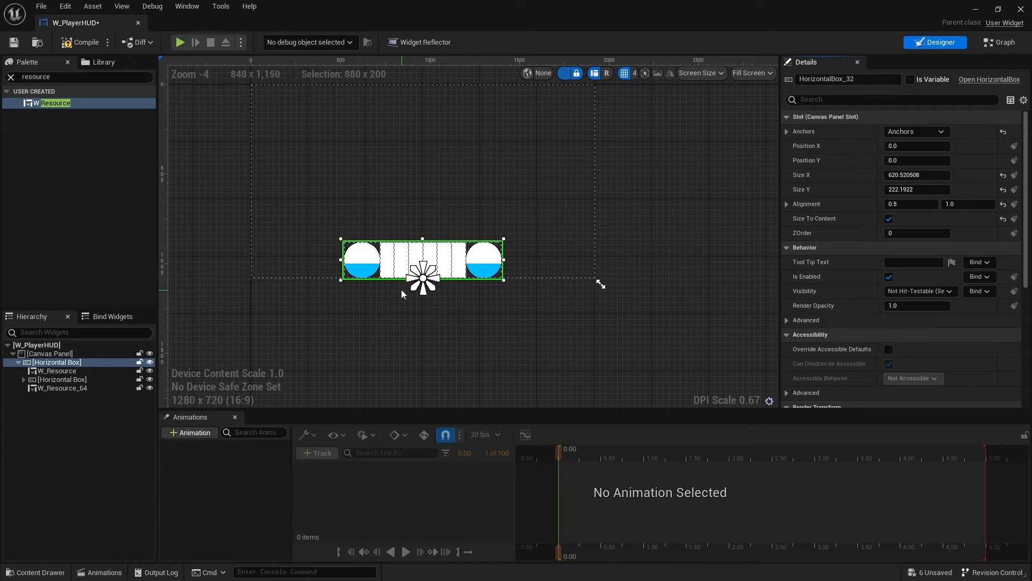
Step: Center-align all six W_ActionSlot widgets vertically within the nested Horizontal Box
{"action": "scroll", "coordinate": [409, 294], "scroll_direction": "up", "scroll_amount": 3}
{"action": "left_click", "coordinate": [372, 230]}
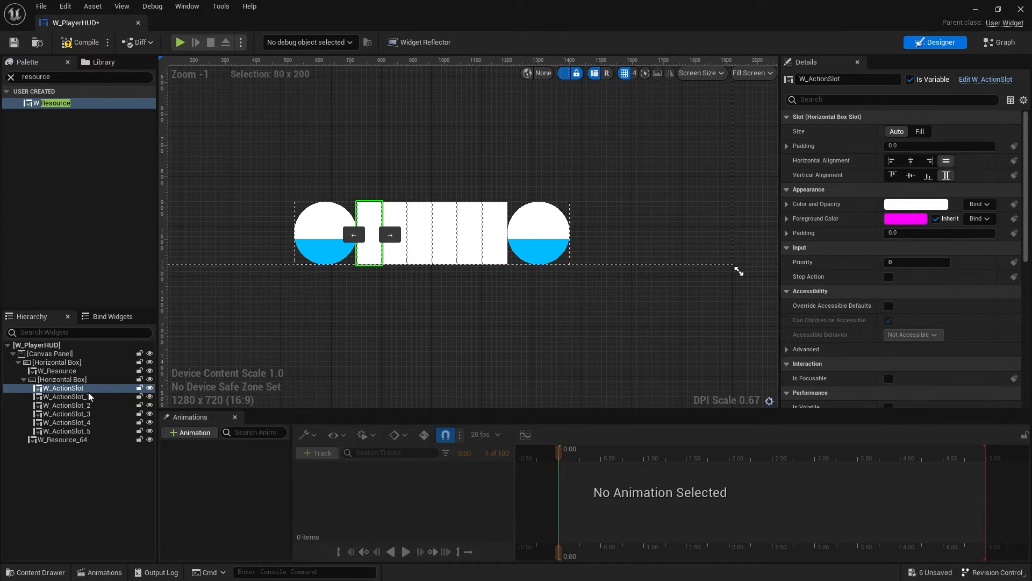
{"action": "left_click", "coordinate": [69, 403], "text": "shift"}
{"action": "left_click", "coordinate": [80, 431], "text": "shift"}
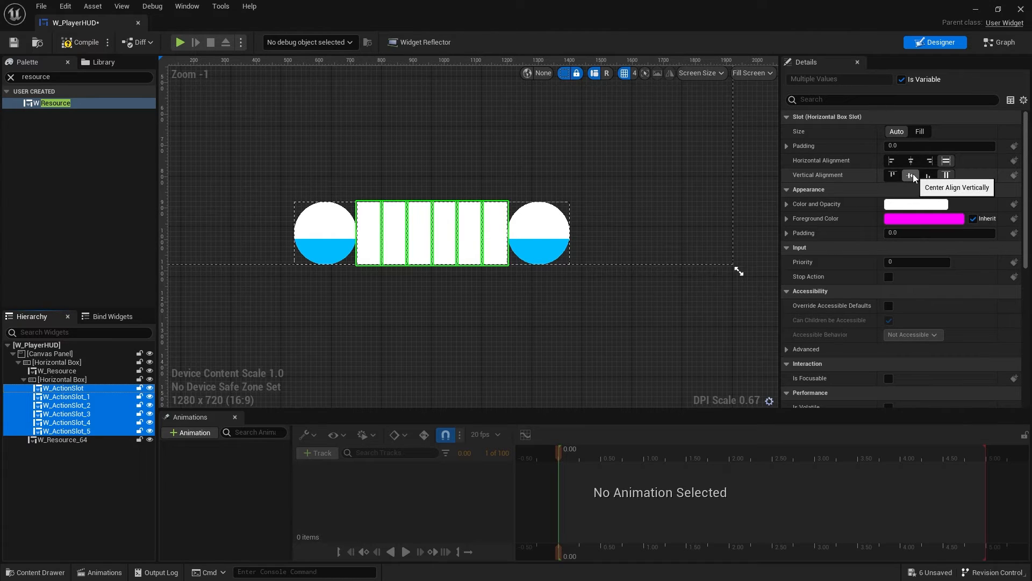
{"action": "left_click", "coordinate": [910, 175]}
{"action": "left_click", "coordinate": [459, 299]}
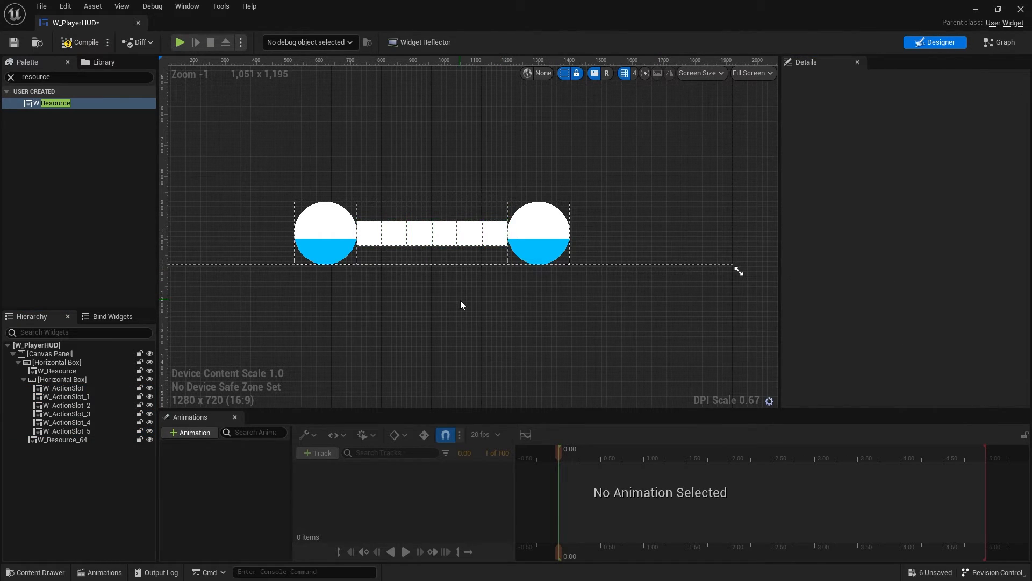
Step: Insert a Spacer between the fourth and fifth action slots and set its width to 30
{"action": "scroll", "coordinate": [460, 300], "scroll_direction": "up", "scroll_amount": 3}
{"action": "right_click_drag", "start_coordinate": [477, 285], "coordinate": [522, 321]}
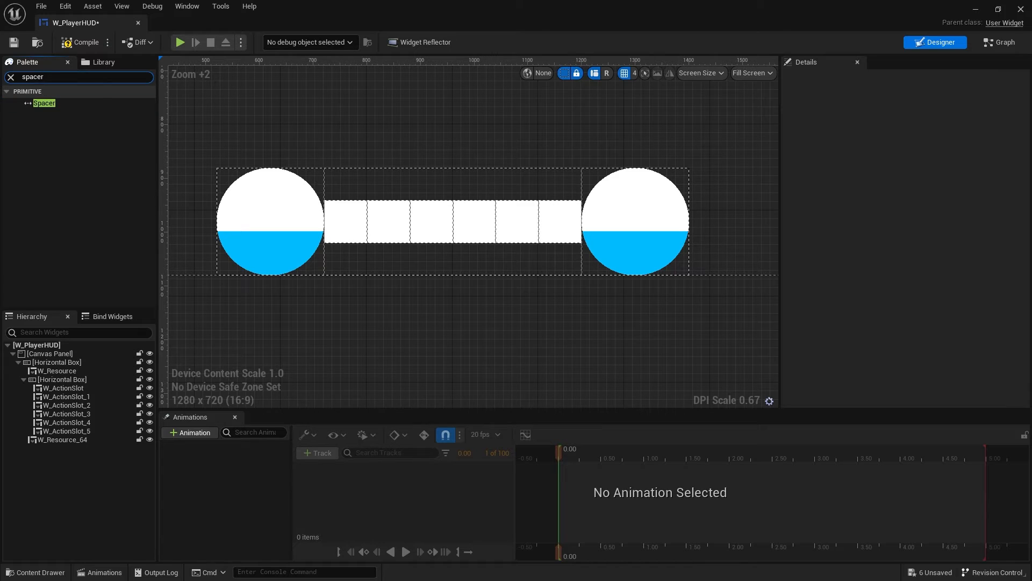
{"action": "left_click_drag", "start_coordinate": [44, 103], "coordinate": [81, 420]}
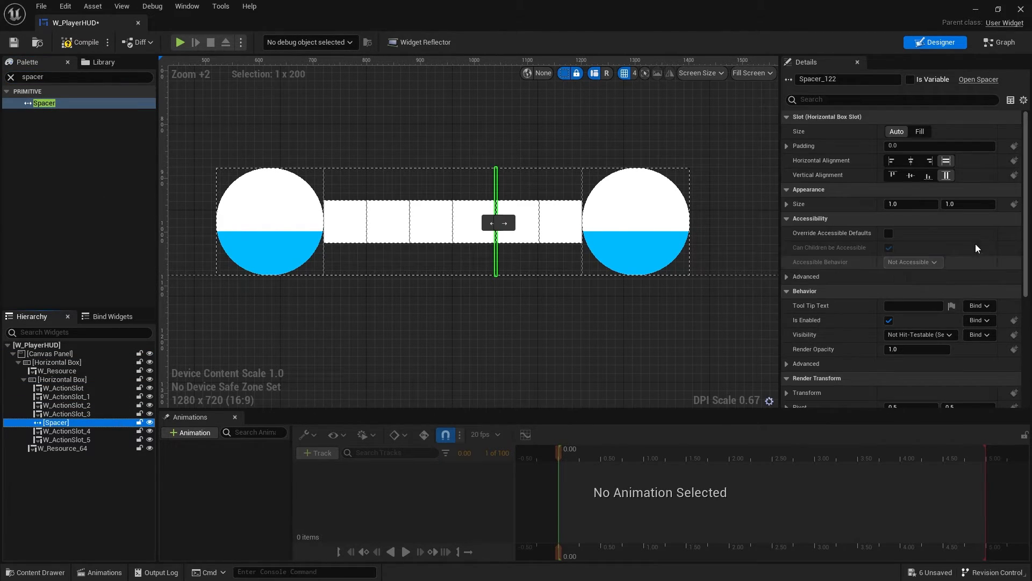
{"action": "left_click", "coordinate": [902, 205]}
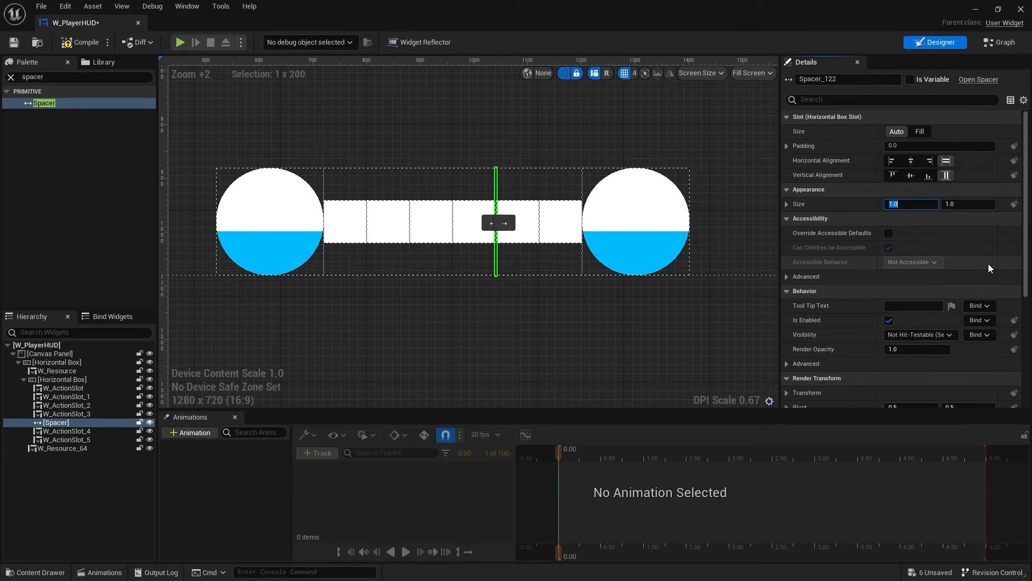
{"action": "type", "text": "20"}
{"action": "key", "text": "Return"}
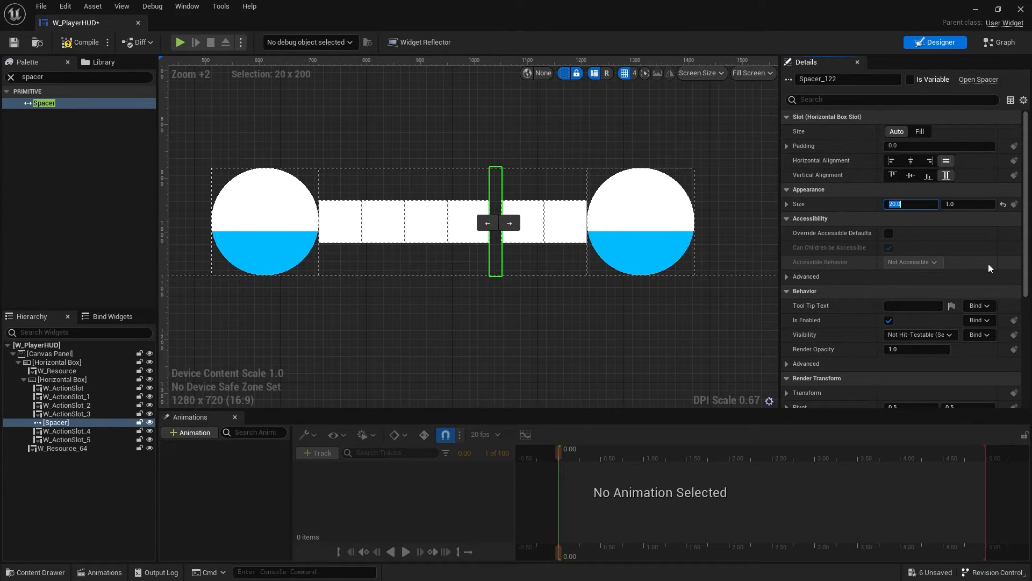
{"action": "type", "text": "30"}
{"action": "key", "text": "Return"}
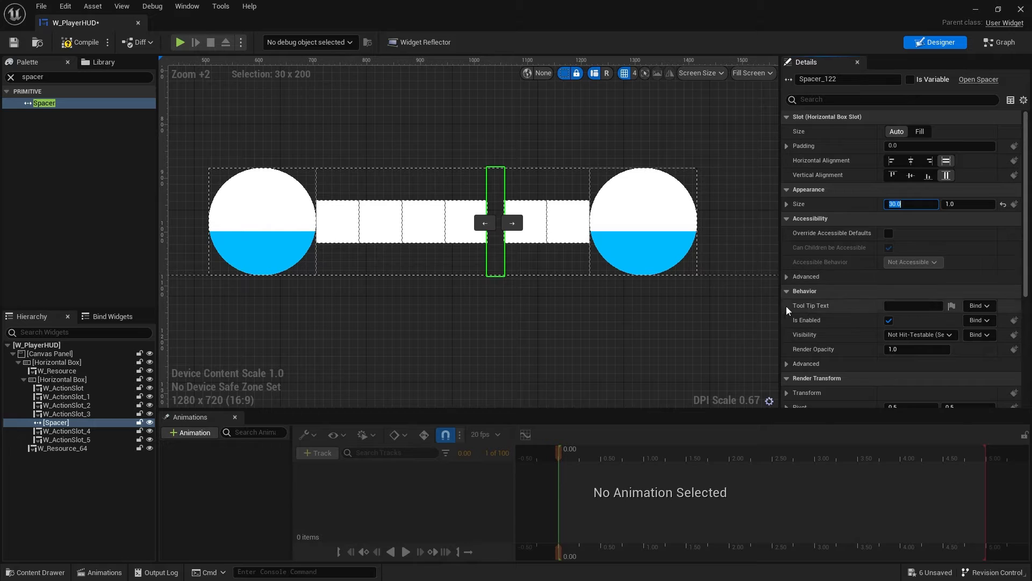
{"action": "left_click", "coordinate": [495, 147]}
Step: Examine the HUD layout, checking the outer Horizontal Box and the first W_Resource's slot settings
{"action": "scroll", "coordinate": [693, 246], "scroll_direction": "down", "scroll_amount": 5}
{"action": "scroll", "coordinate": [691, 249], "scroll_direction": "down", "scroll_amount": 1}
{"action": "right_click_drag", "start_coordinate": [677, 279], "coordinate": [517, 291]}
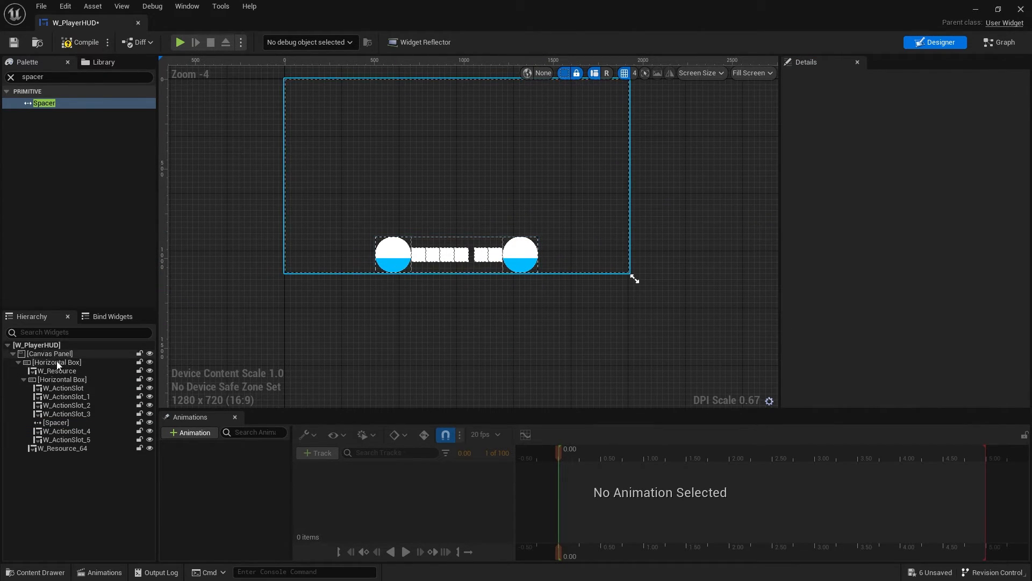
{"action": "left_click", "coordinate": [77, 362]}
{"action": "scroll", "coordinate": [438, 279], "scroll_direction": "up", "scroll_amount": 3}
{"action": "right_click_drag", "start_coordinate": [488, 264], "coordinate": [455, 270]}
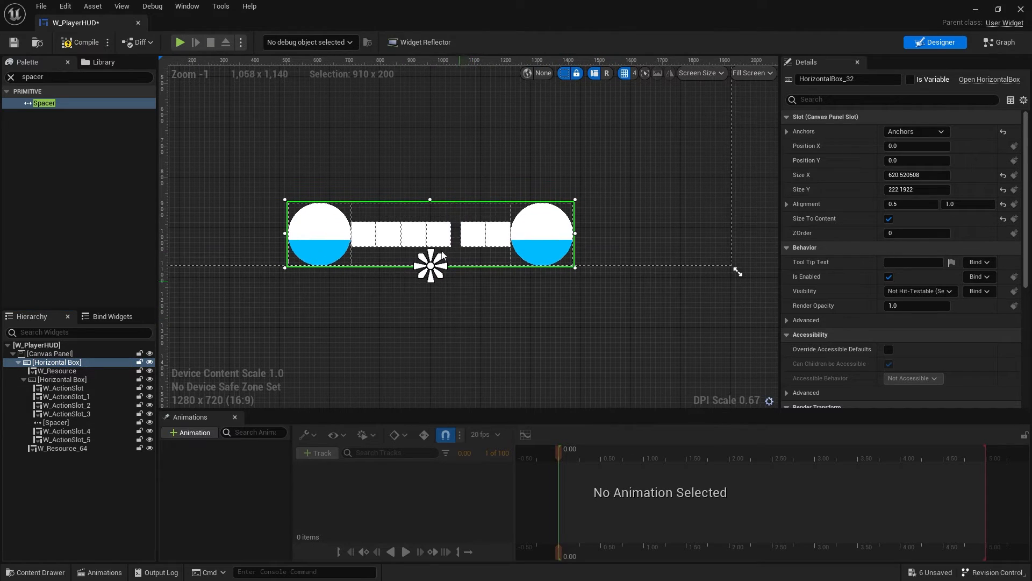
{"action": "right_click_drag", "start_coordinate": [361, 310], "coordinate": [351, 341]}
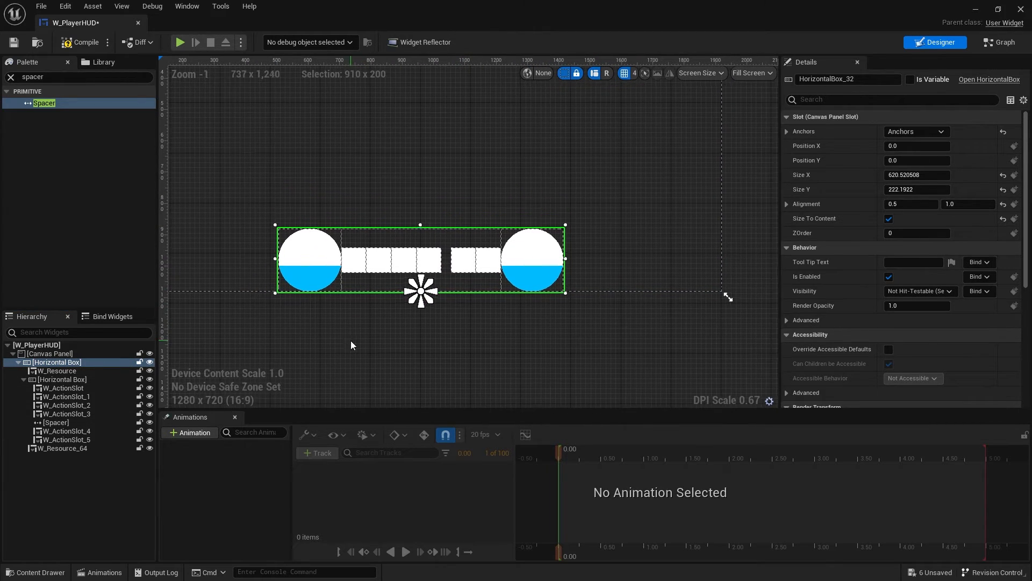
{"action": "left_click", "coordinate": [312, 261]}
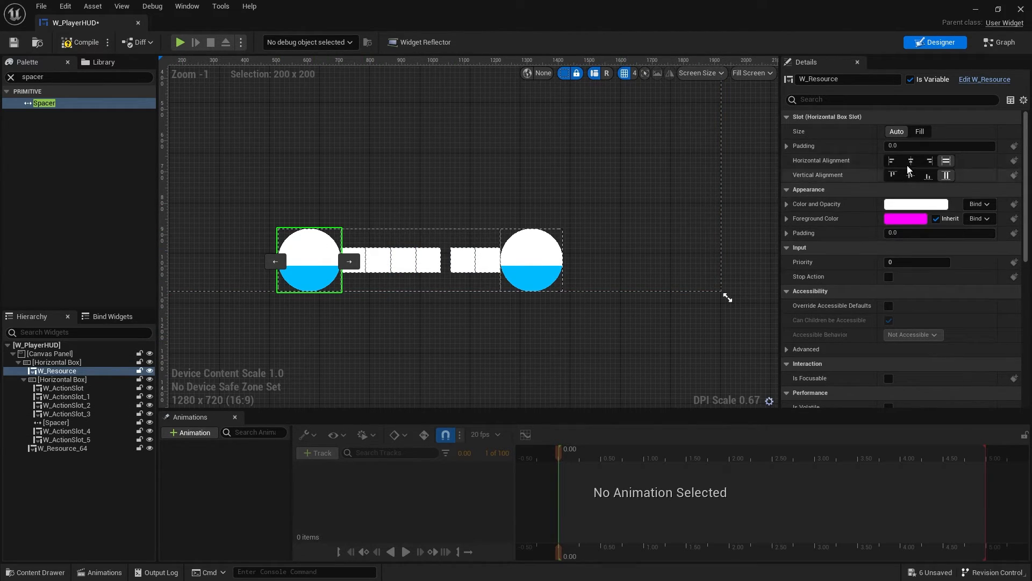
{"action": "left_click", "coordinate": [498, 302]}
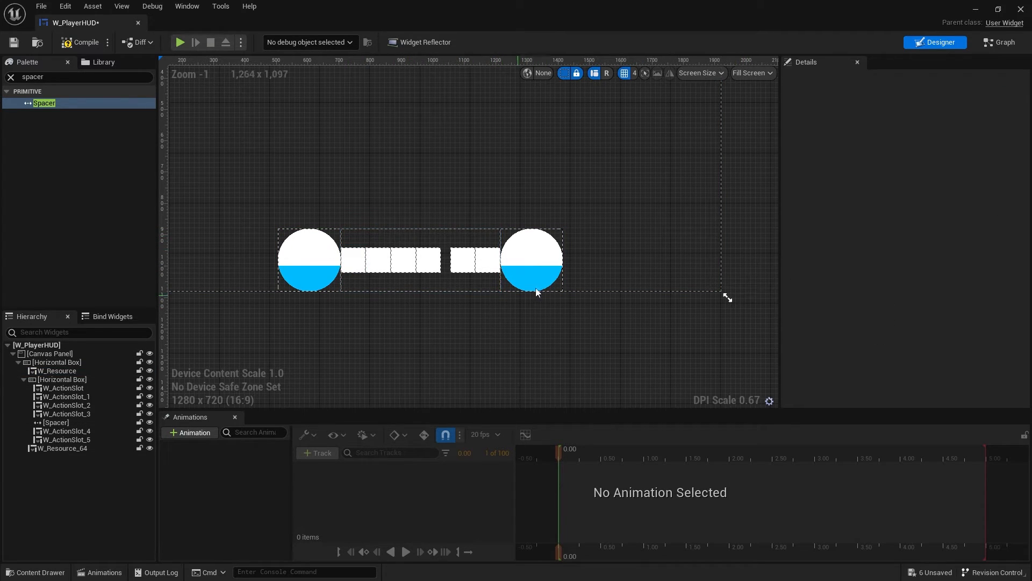
Step: Center-align the nested Horizontal Box vertically in its slot and wrap it with a Border
{"action": "scroll", "coordinate": [456, 288], "scroll_direction": "up", "scroll_amount": 3}
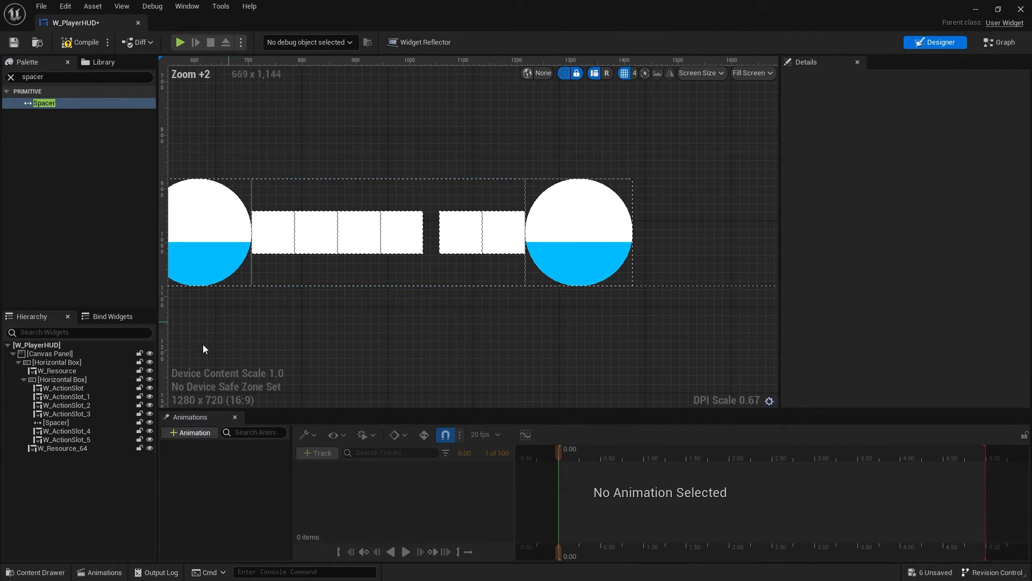
{"action": "left_click", "coordinate": [62, 379]}
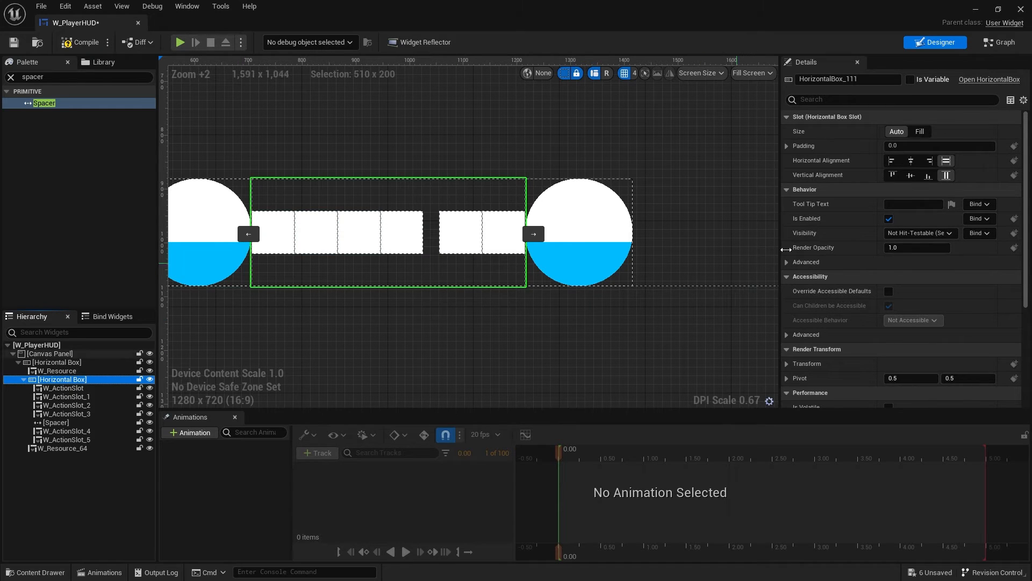
{"action": "left_click", "coordinate": [909, 175]}
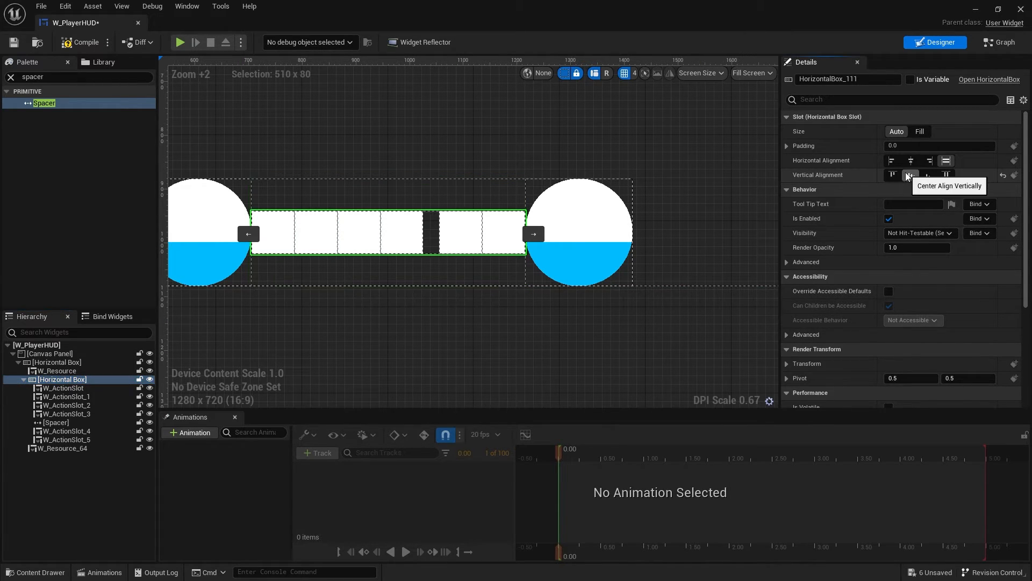
{"action": "right_click", "coordinate": [63, 383]}
{"action": "mouse_move", "coordinate": [127, 482]}
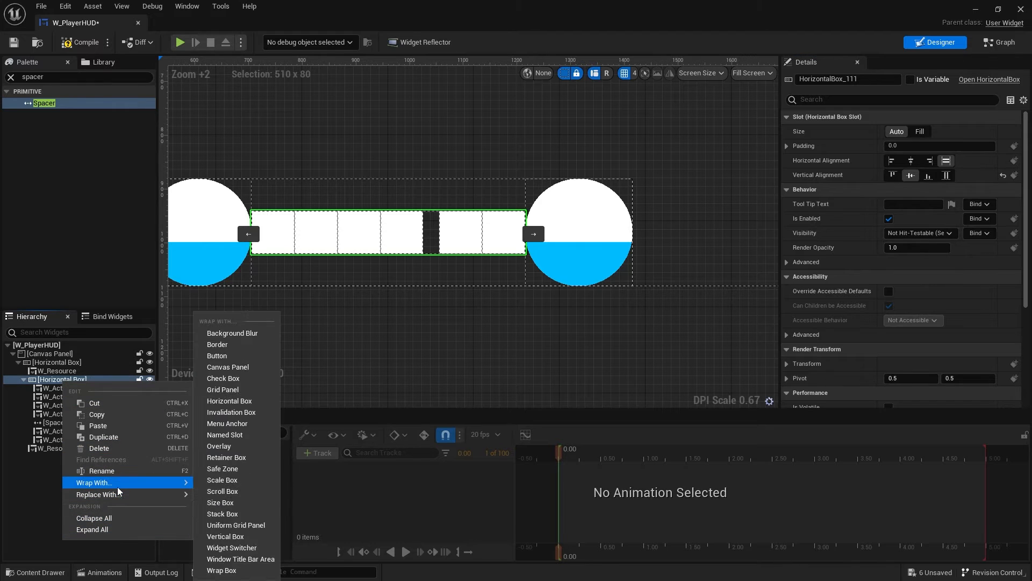
{"action": "left_click", "coordinate": [227, 347]}
Step: Set the Brush Color of the Border around the action slots to black
{"action": "left_click", "coordinate": [51, 379]}
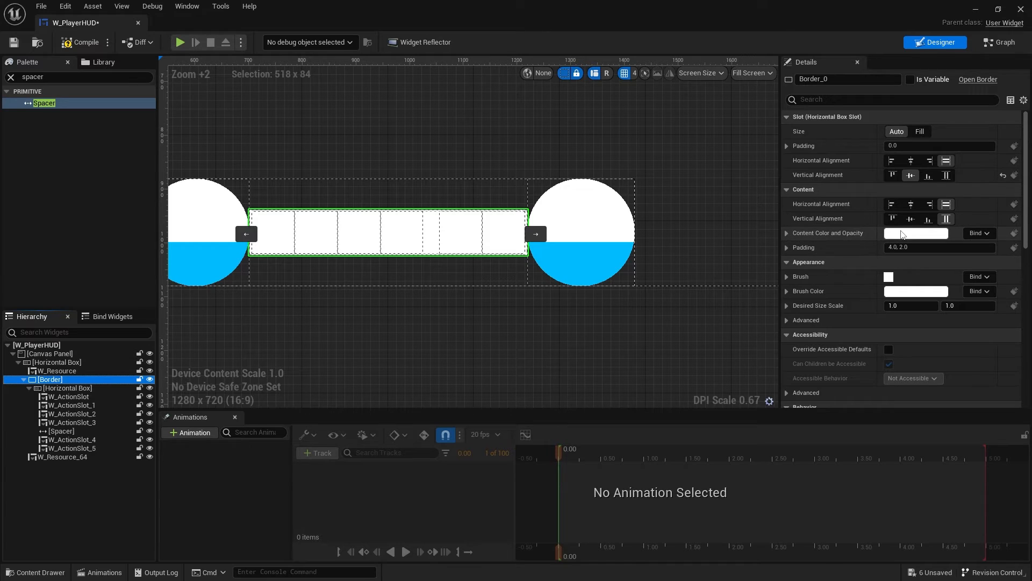
{"action": "left_click", "coordinate": [908, 291]}
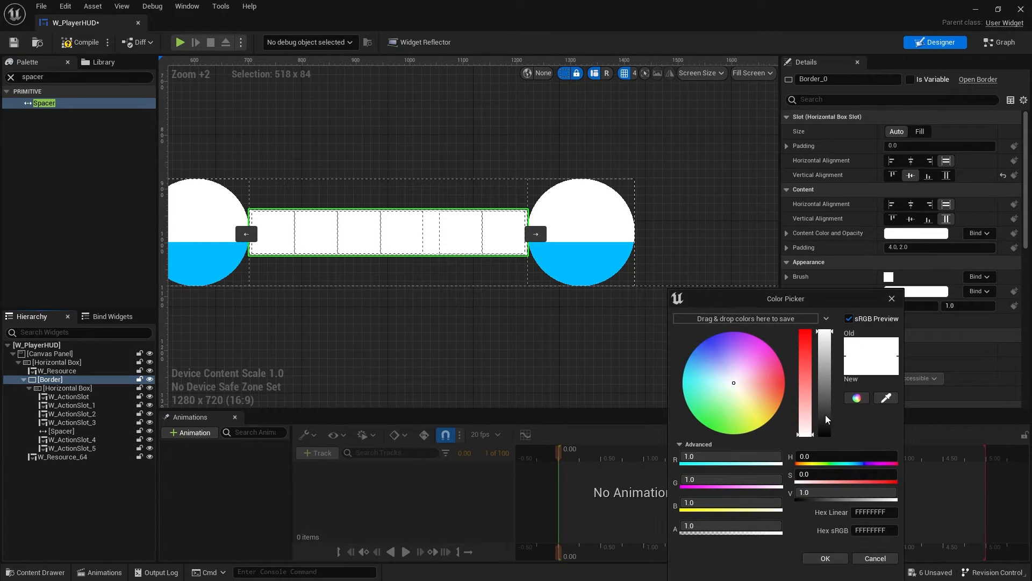
{"action": "left_click_drag", "start_coordinate": [827, 419], "coordinate": [826, 448]}
{"action": "left_click", "coordinate": [825, 559]}
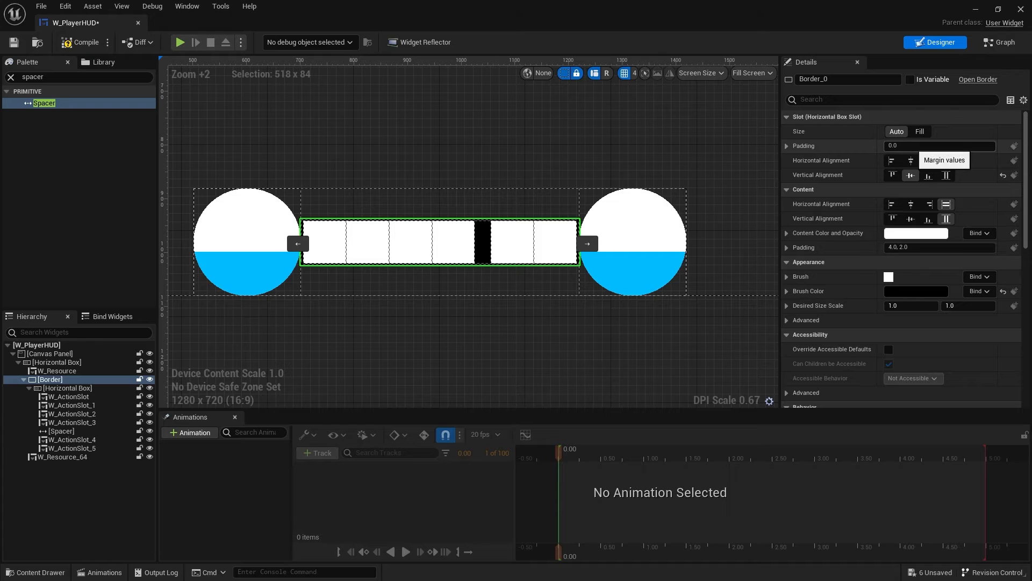
Step: Set the Border's content padding to 20 on all sides
{"action": "left_click", "coordinate": [921, 248]}
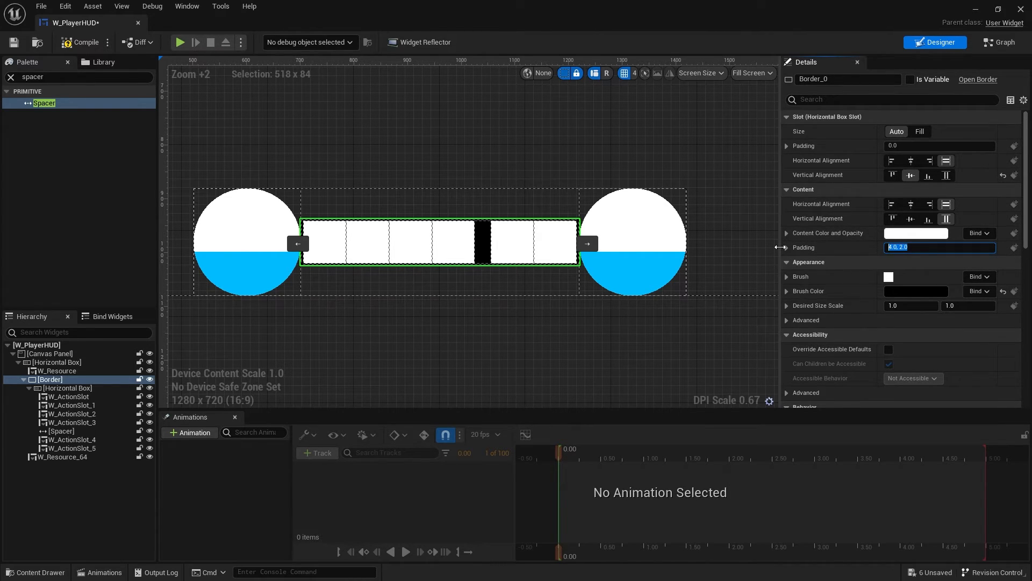
{"action": "type", "text": "20"}
{"action": "key", "text": "Return"}
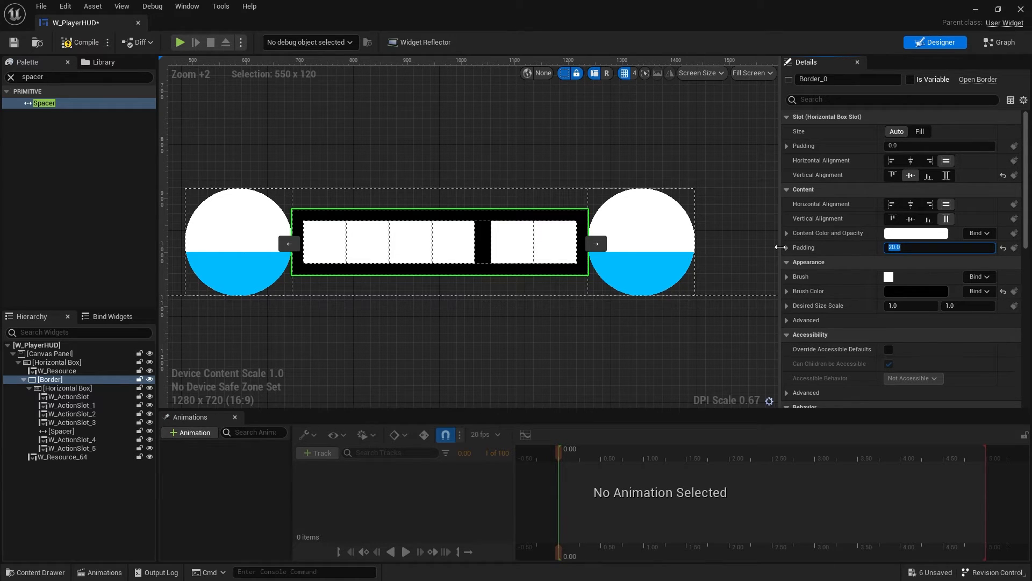
{"action": "left_click", "coordinate": [499, 375]}
Step: Increase the Border's content padding to 60 on all sides
{"action": "mouse_move", "coordinate": [505, 346]}
{"action": "right_mouse_down"}
{"action": "mouse_move", "coordinate": [495, 333]}
{"action": "mouse_move", "coordinate": [514, 337]}
{"action": "right_mouse_up"}
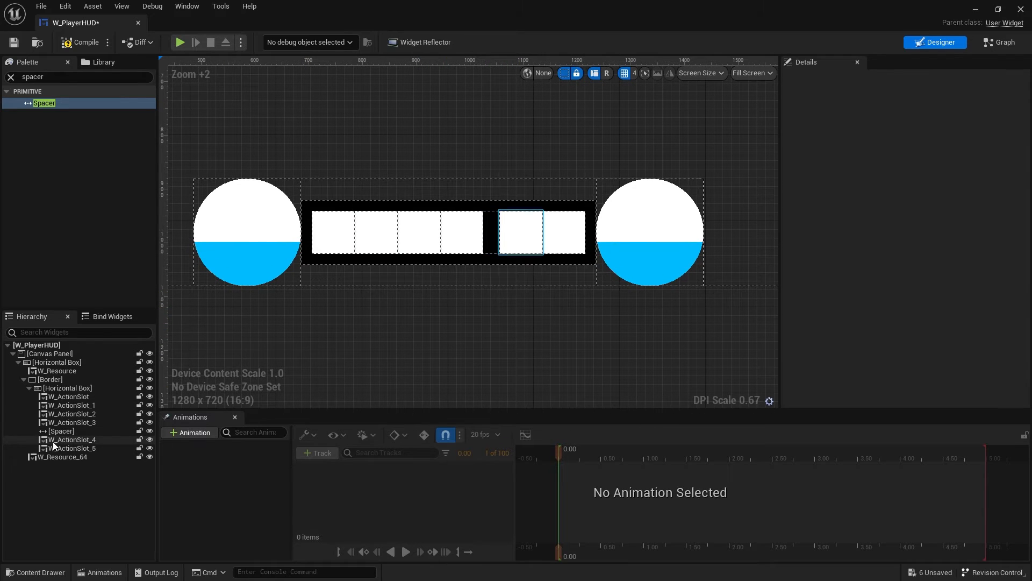
{"action": "scroll", "coordinate": [309, 298], "scroll_direction": "down", "scroll_amount": 2}
{"action": "right_click_drag", "start_coordinate": [392, 298], "coordinate": [416, 289]}
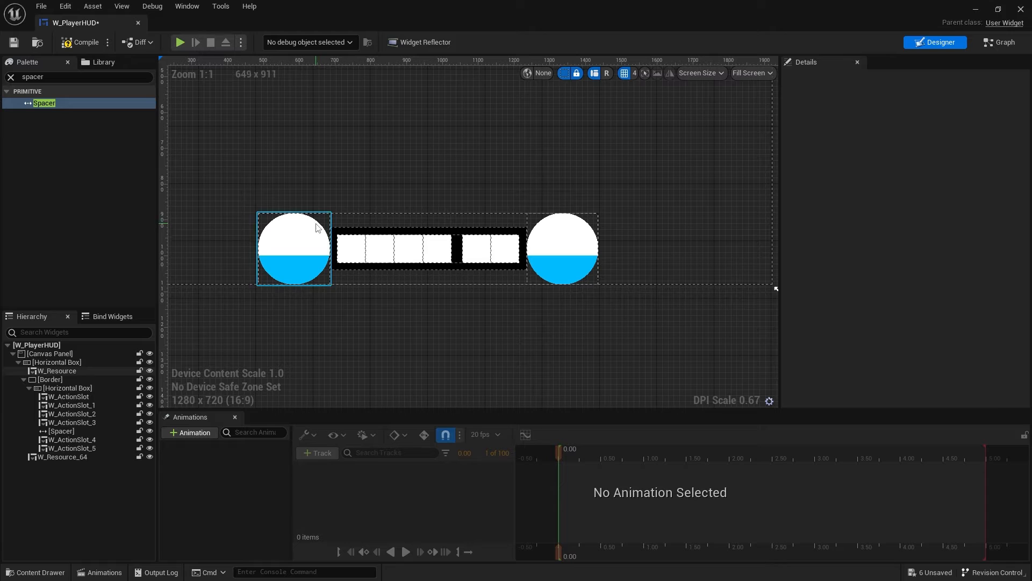
{"action": "scroll", "coordinate": [390, 252], "scroll_direction": "up", "scroll_amount": 3}
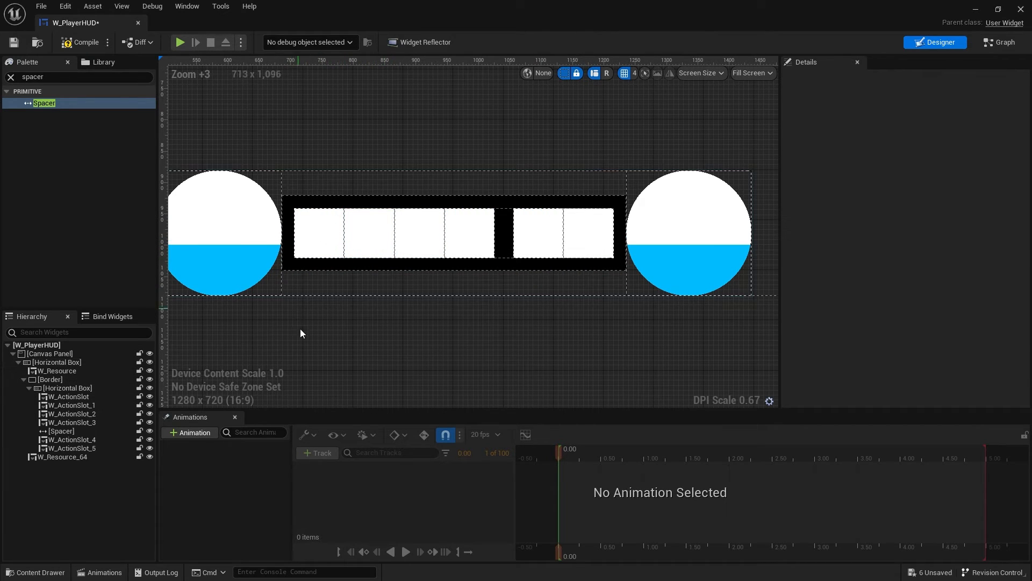
{"action": "left_click", "coordinate": [73, 379]}
{"action": "left_click", "coordinate": [940, 247]}
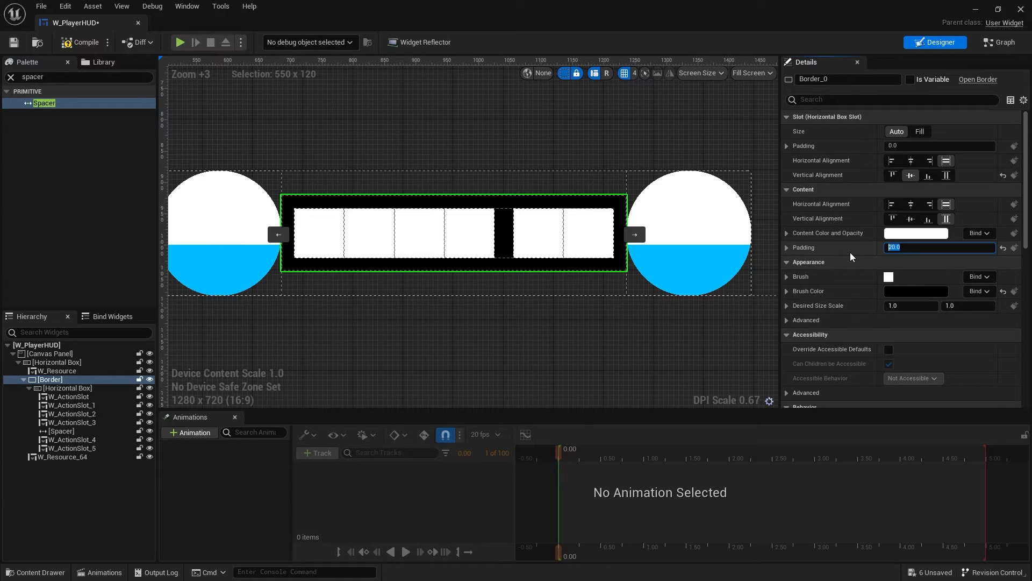
{"action": "type", "text": "60"}
{"action": "key", "text": "Return"}
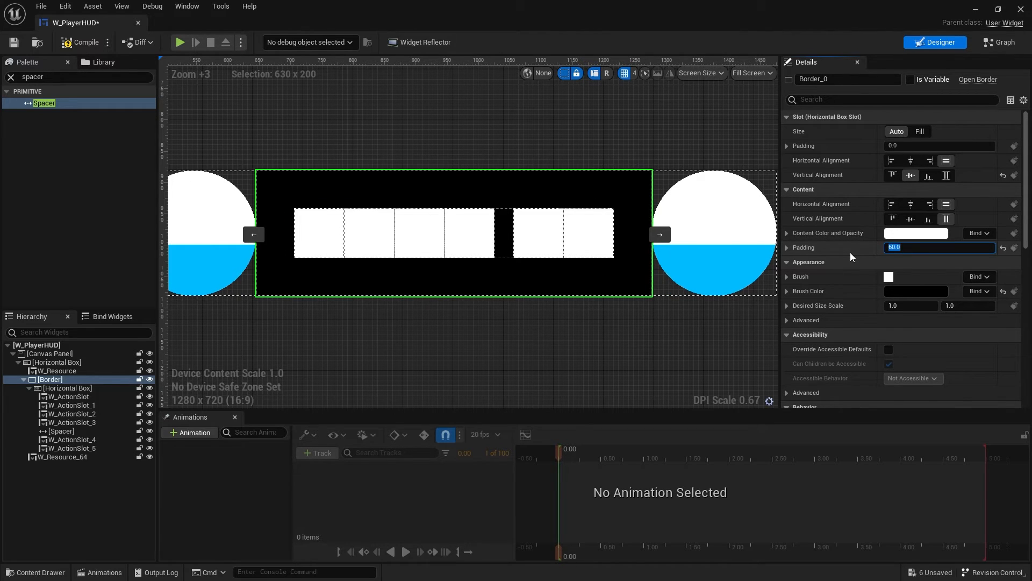
Step: Set the Render Transform translation of W_Resource to 40 on X so it overlaps the Border
{"action": "right_click_drag", "start_coordinate": [463, 306], "coordinate": [526, 306]}
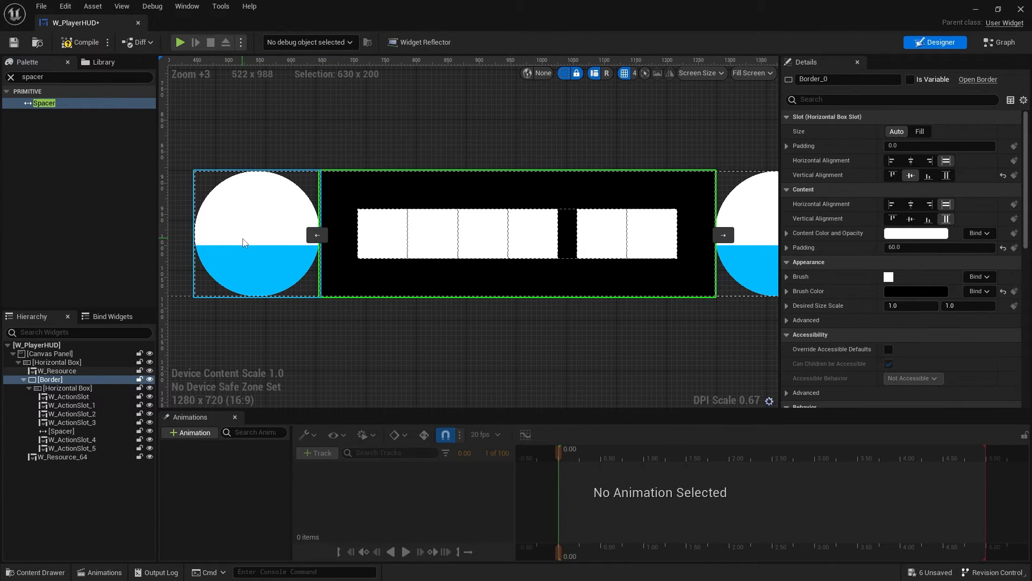
{"action": "left_click", "coordinate": [301, 229]}
{"action": "scroll", "coordinate": [961, 292], "scroll_direction": "down", "scroll_amount": 10}
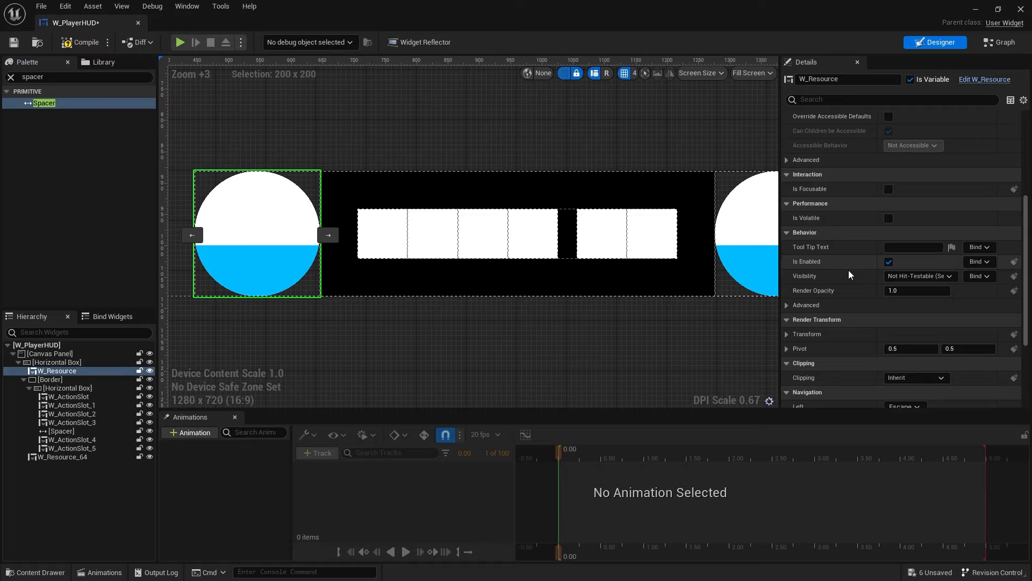
{"action": "left_click", "coordinate": [787, 265]}
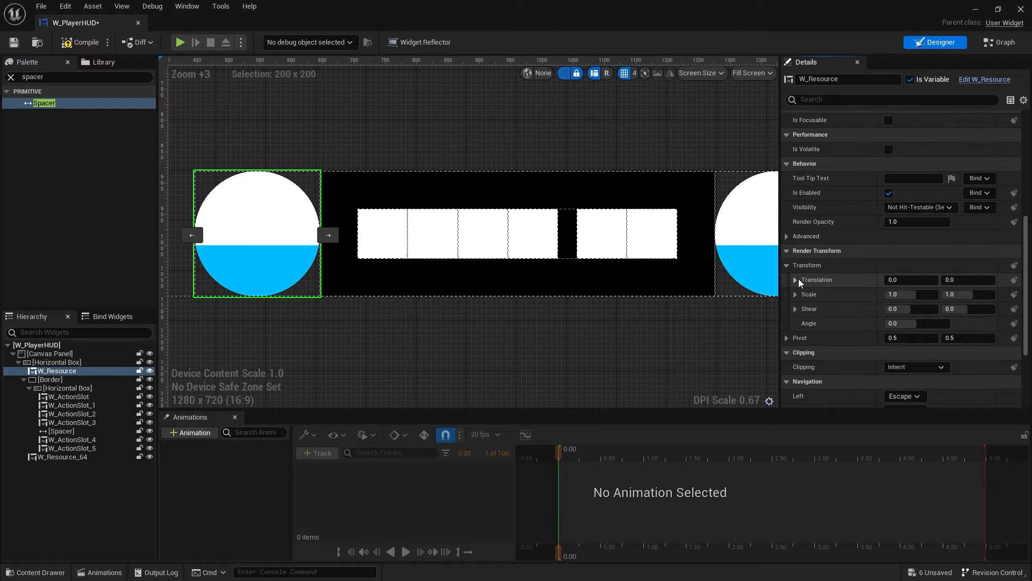
{"action": "left_click", "coordinate": [904, 276]}
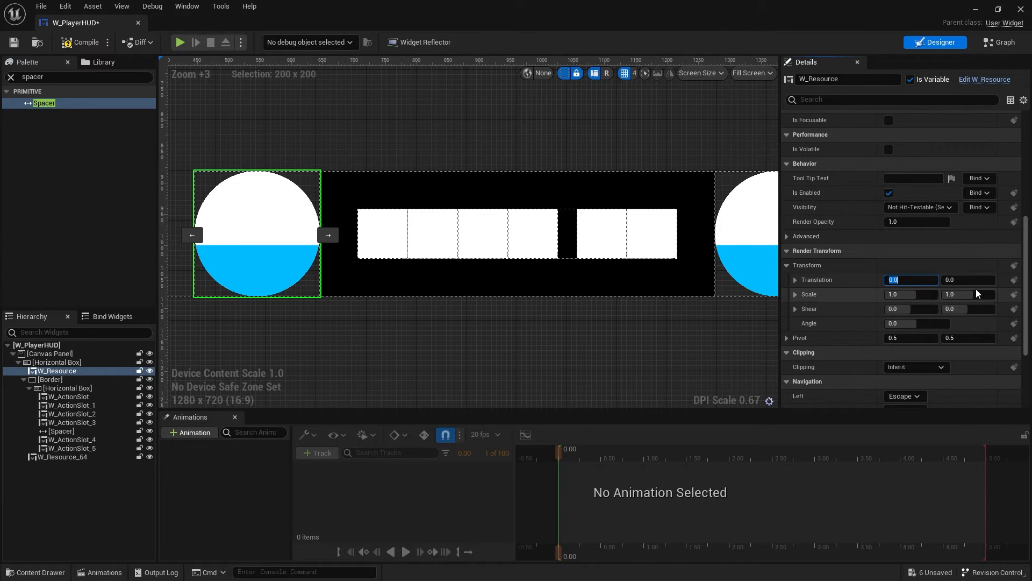
{"action": "type", "text": "30"}
{"action": "key", "text": "Return"}
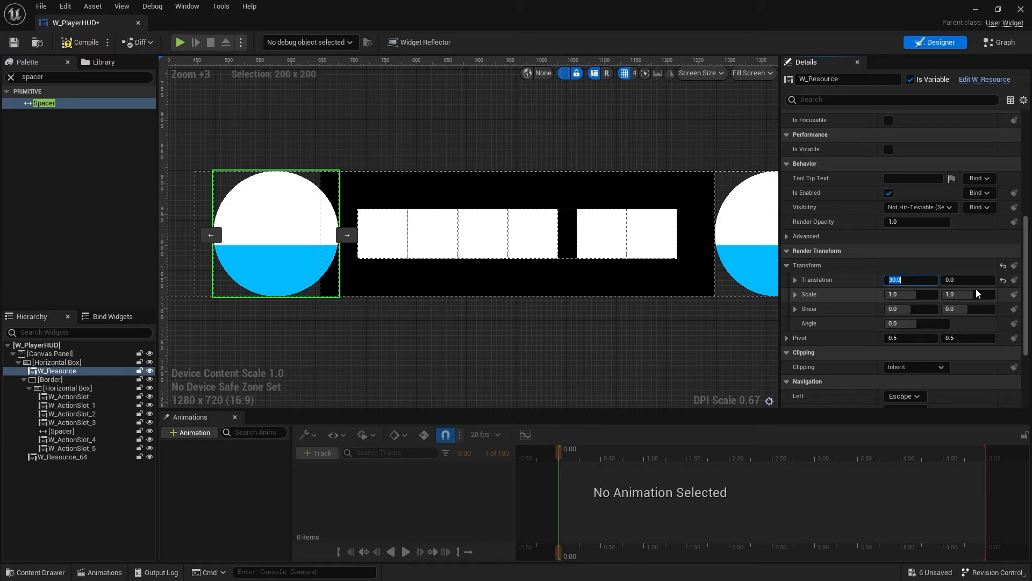
{"action": "type", "text": "40"}
{"action": "key", "text": "Return"}
Step: Set the Render Transform translation of W_Resource_64 to -40 on X so it overlaps the Border
{"action": "right_click_drag", "start_coordinate": [611, 354], "coordinate": [559, 350]}
{"action": "left_click", "coordinate": [742, 247]}
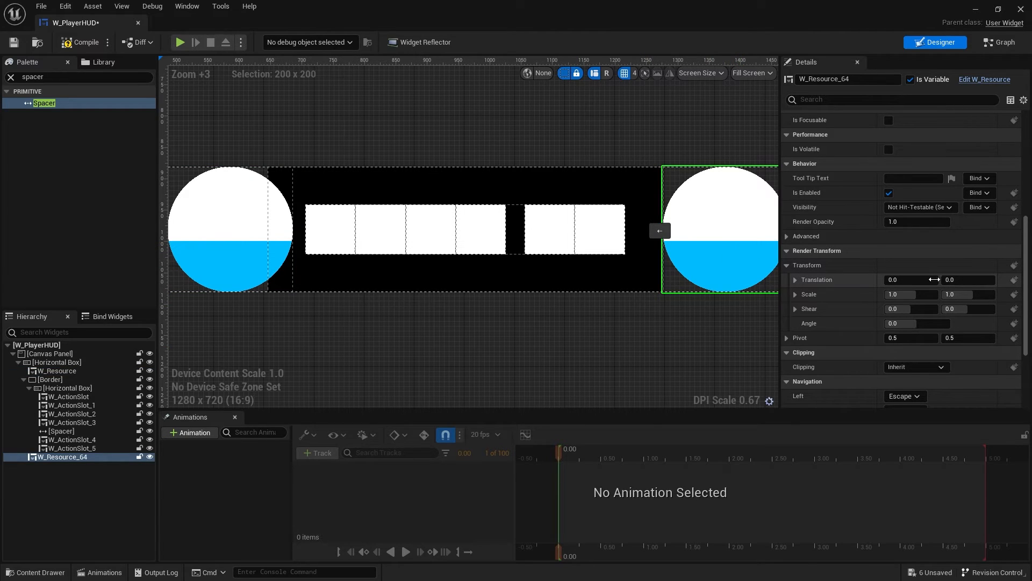
{"action": "key", "text": "Return"}
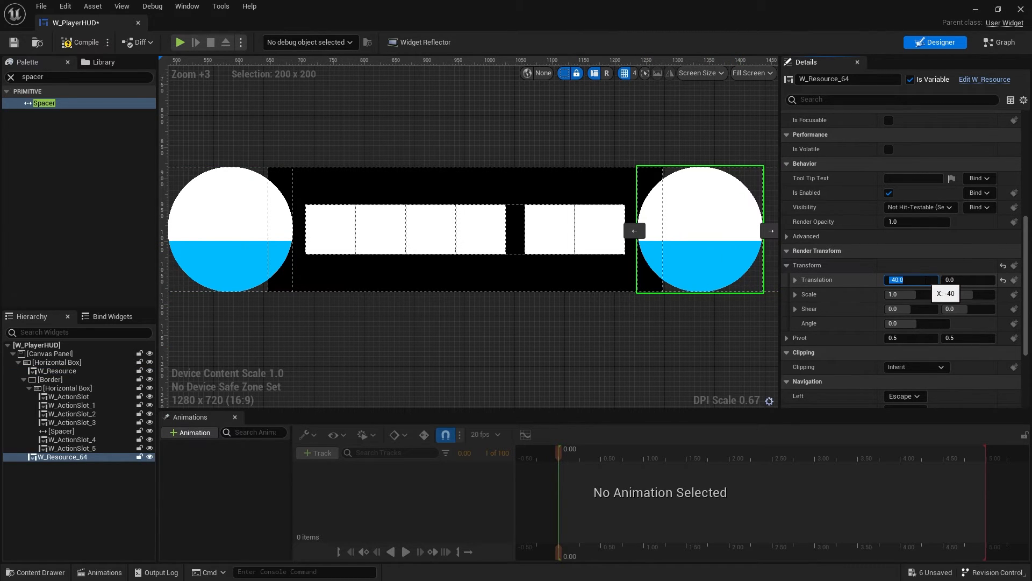
{"action": "left_click", "coordinate": [540, 349]}
Step: Reduce the content padding of the Border around the action slots to 50 on all sides
{"action": "scroll", "coordinate": [541, 350], "scroll_direction": "down", "scroll_amount": 5}
{"action": "right_click_drag", "start_coordinate": [541, 349], "coordinate": [521, 330]}
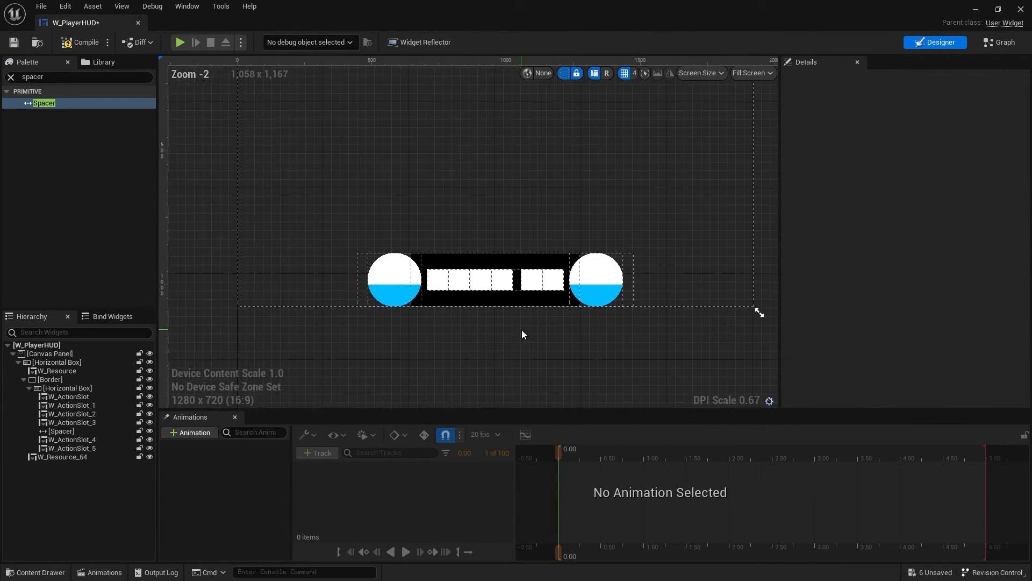
{"action": "left_click", "coordinate": [482, 264]}
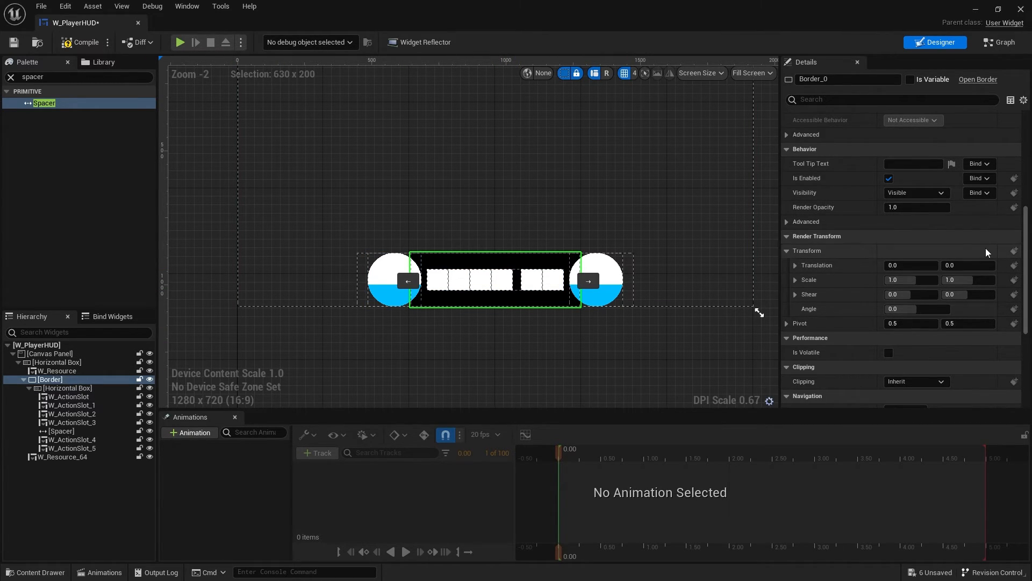
{"action": "scroll", "coordinate": [957, 211], "scroll_direction": "up", "scroll_amount": 5}
{"action": "left_click", "coordinate": [909, 230]}
{"action": "type", "text": "50"}
{"action": "key", "text": "Return"}
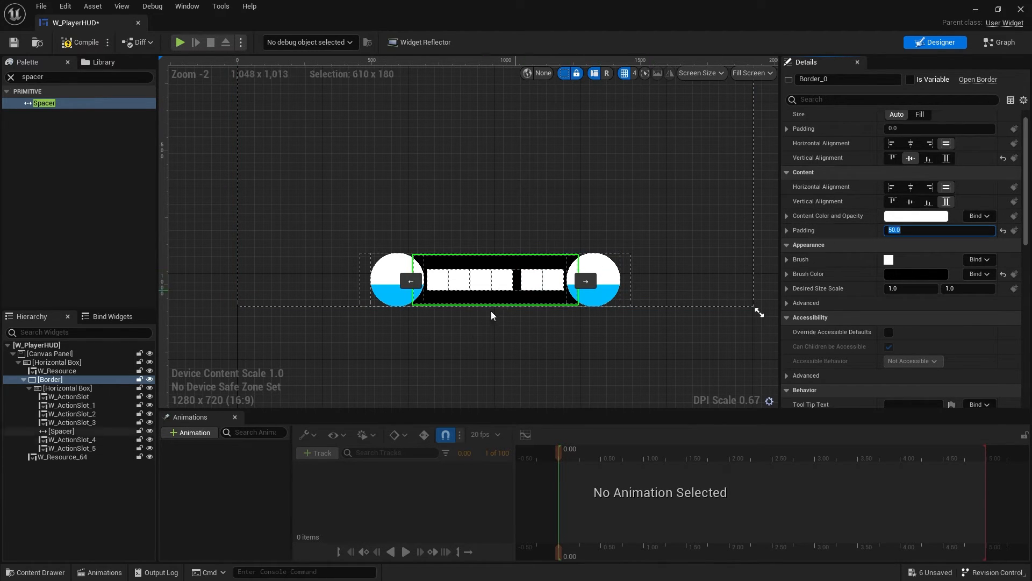
Step: Compile and save the W_PlayerHUD widget
{"action": "left_click", "coordinate": [467, 328]}
{"action": "scroll", "coordinate": [462, 322], "scroll_direction": "up", "scroll_amount": 6}
{"action": "right_click_drag", "start_coordinate": [581, 316], "coordinate": [511, 326]}
{"action": "left_click", "coordinate": [82, 43]}
{"action": "left_click", "coordinate": [15, 43]}
{"action": "right_click_drag", "start_coordinate": [347, 240], "coordinate": [407, 250]}
{"action": "scroll", "coordinate": [485, 228], "scroll_direction": "down", "scroll_amount": 6}
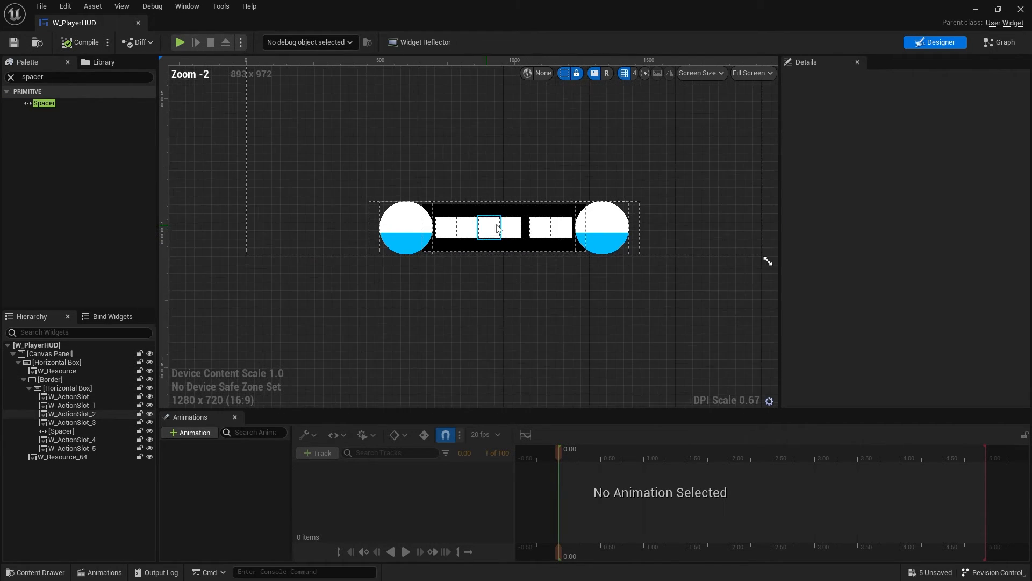
{"action": "right_click_drag", "start_coordinate": [523, 194], "coordinate": [506, 263]}
{"action": "right_click_drag", "start_coordinate": [523, 144], "coordinate": [525, 191]}
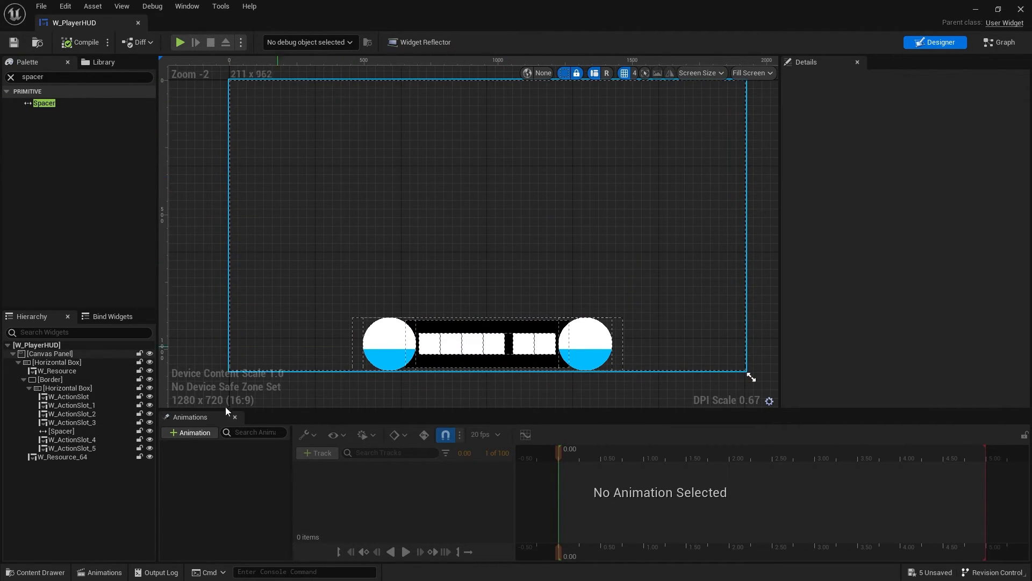
Step: Create a Blueprint Class named ActionRPG_HUD in the UserInterface folder, using HUD as its parent class
{"action": "left_click", "coordinate": [64, 578]}
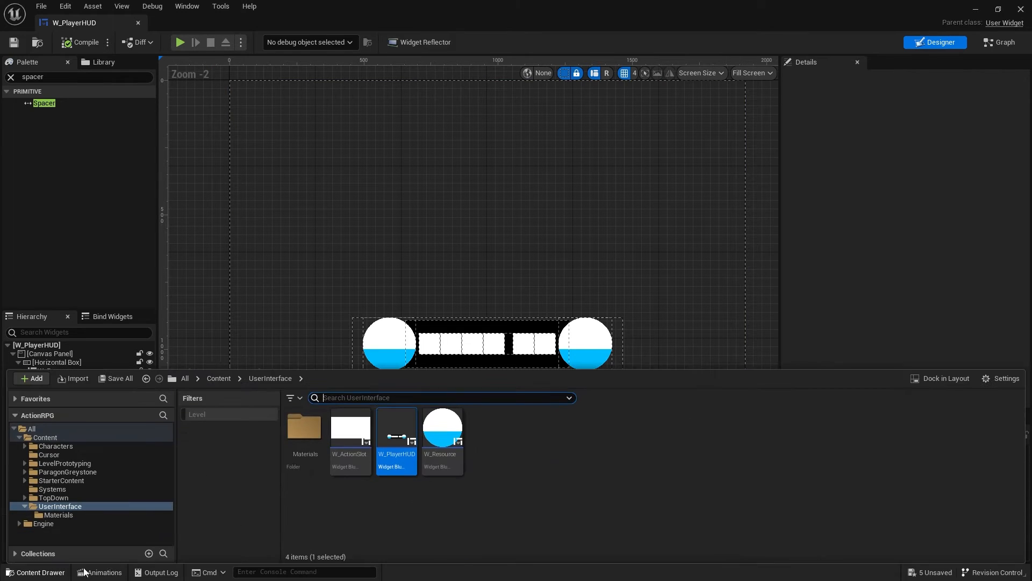
{"action": "right_click", "coordinate": [530, 438]}
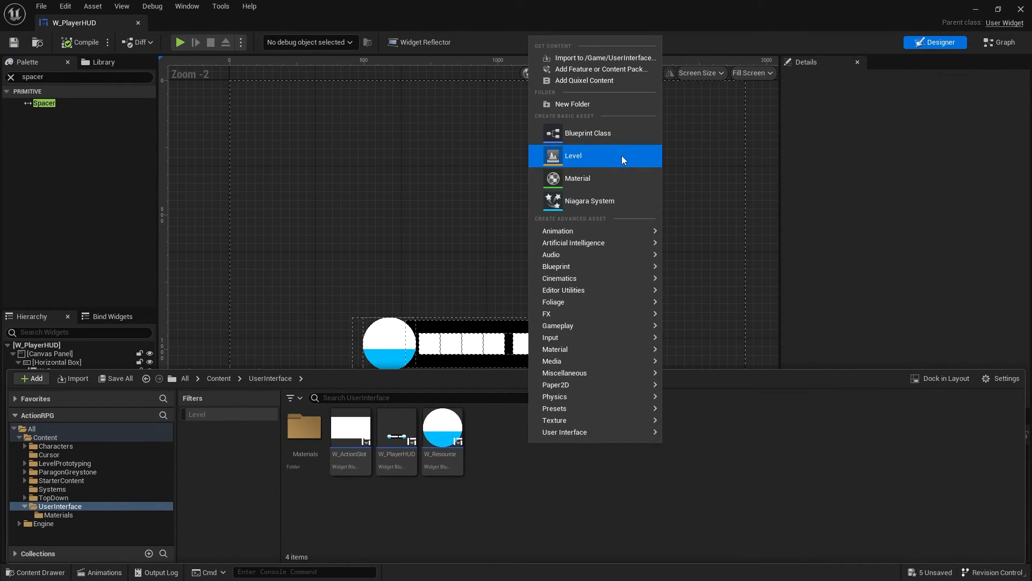
{"action": "left_click", "coordinate": [613, 138]}
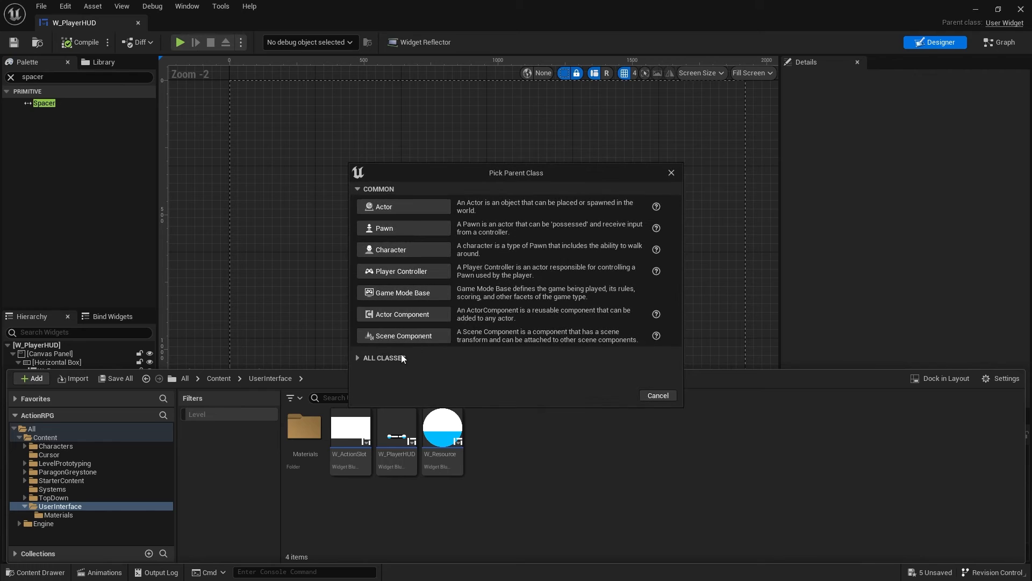
{"action": "left_click", "coordinate": [383, 358]}
{"action": "type", "text": "hud"}
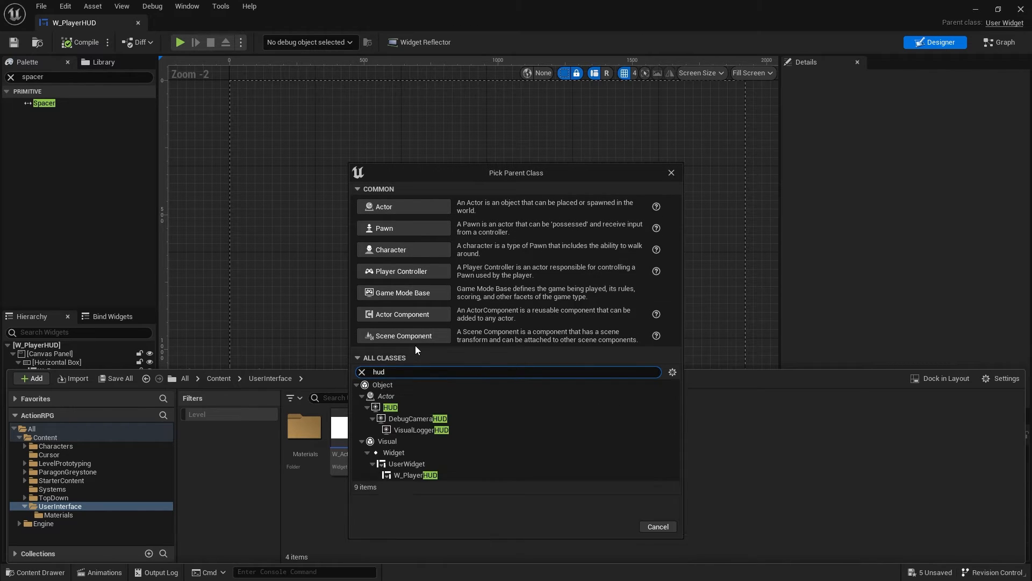
{"action": "left_click", "coordinate": [403, 407]}
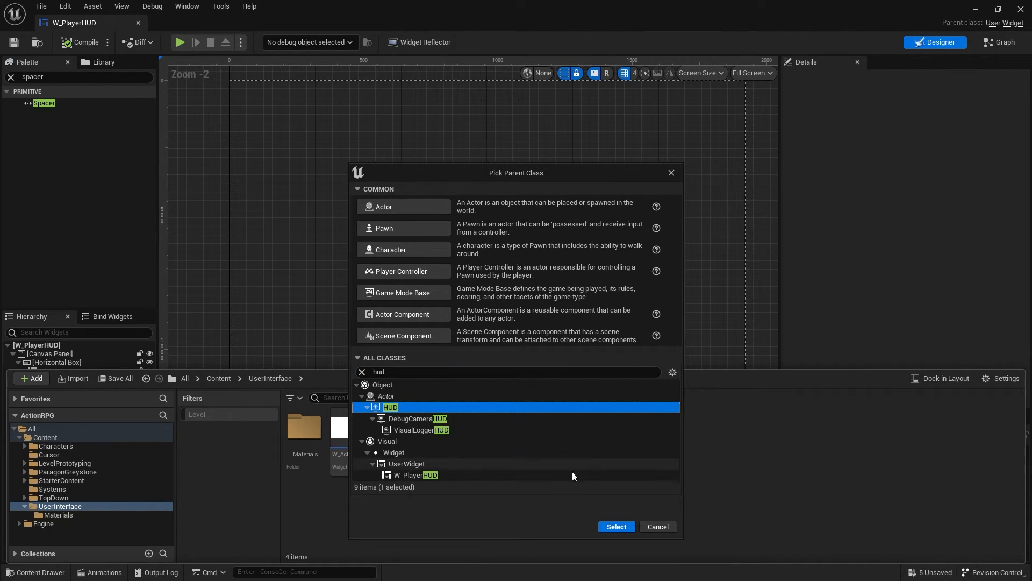
{"action": "left_click", "coordinate": [618, 526]}
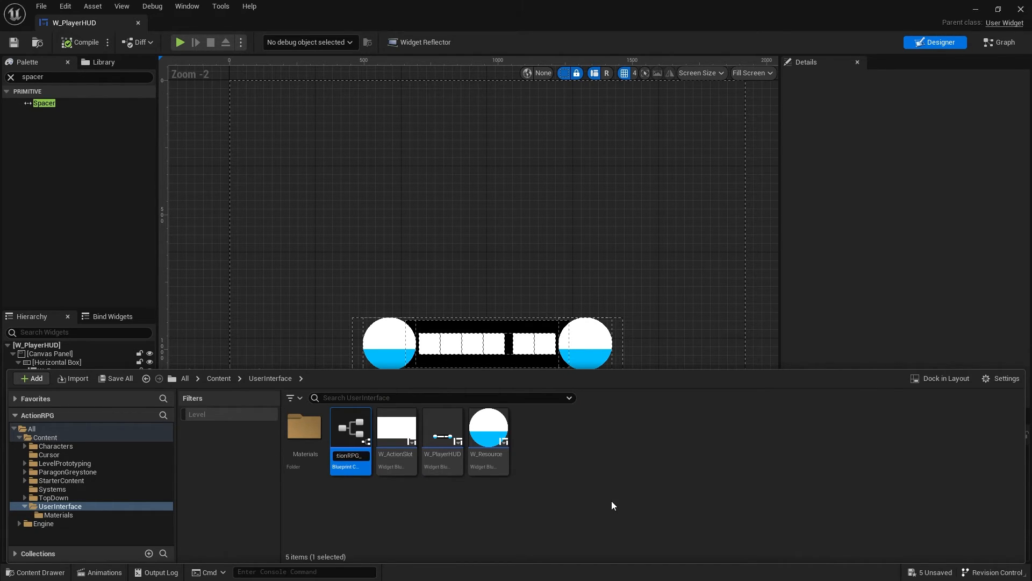
{"action": "key", "text": "Return"}
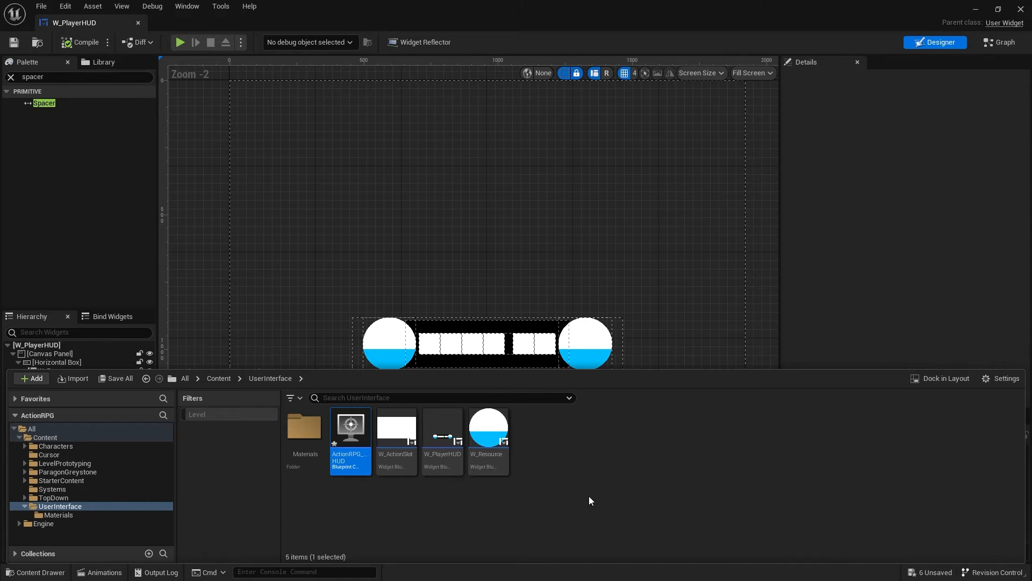
Step: In the Event Graph of ActionRPG_HUD, add a Create Widget node with class W_PlayerHUD and connect it to Event BeginPlay
{"action": "double_click", "coordinate": [350, 430]}
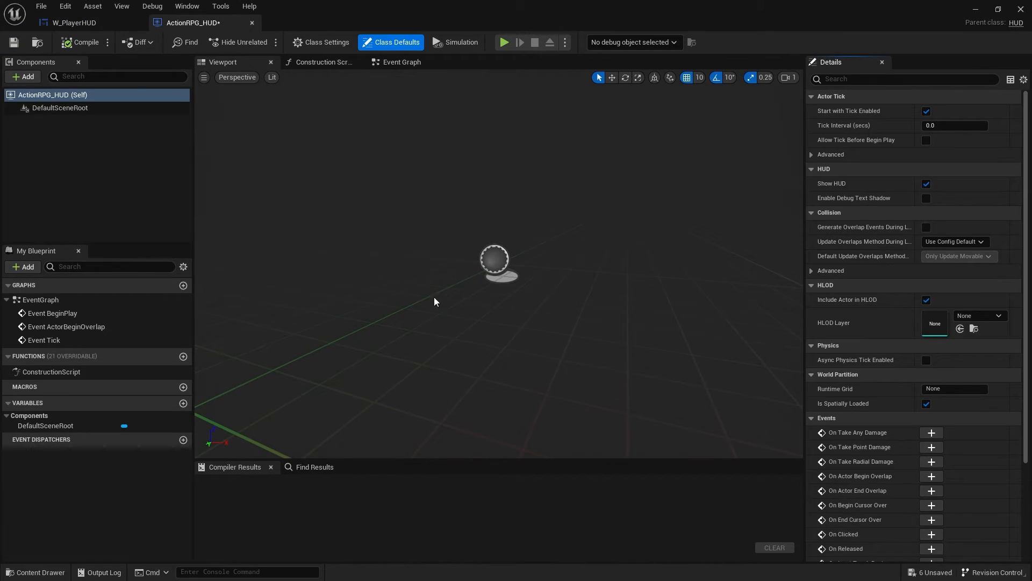
{"action": "left_click", "coordinate": [407, 64]}
{"action": "left_click", "coordinate": [414, 183]}
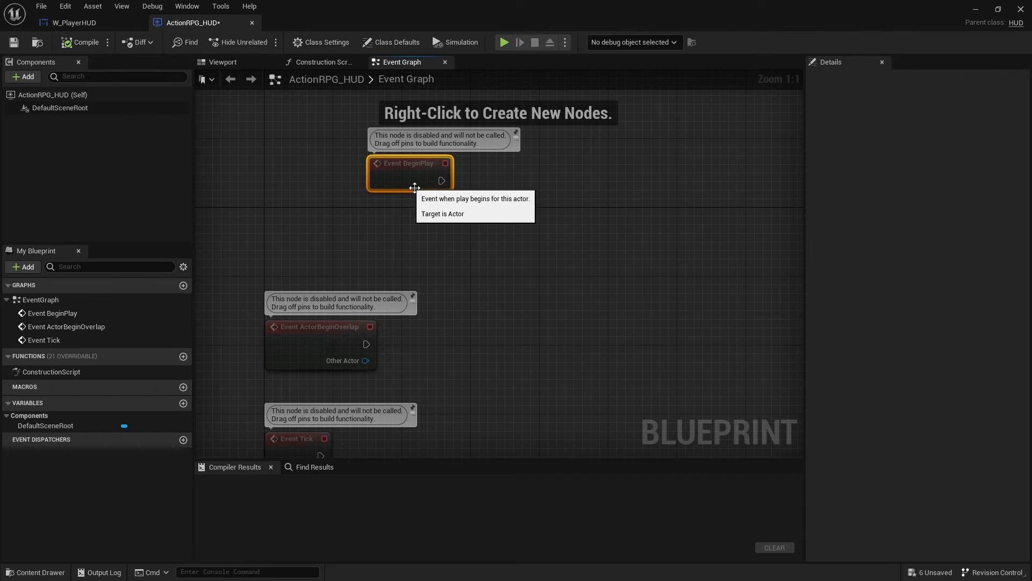
{"action": "right_click", "coordinate": [452, 237]}
{"action": "type", "text": "create widg"}
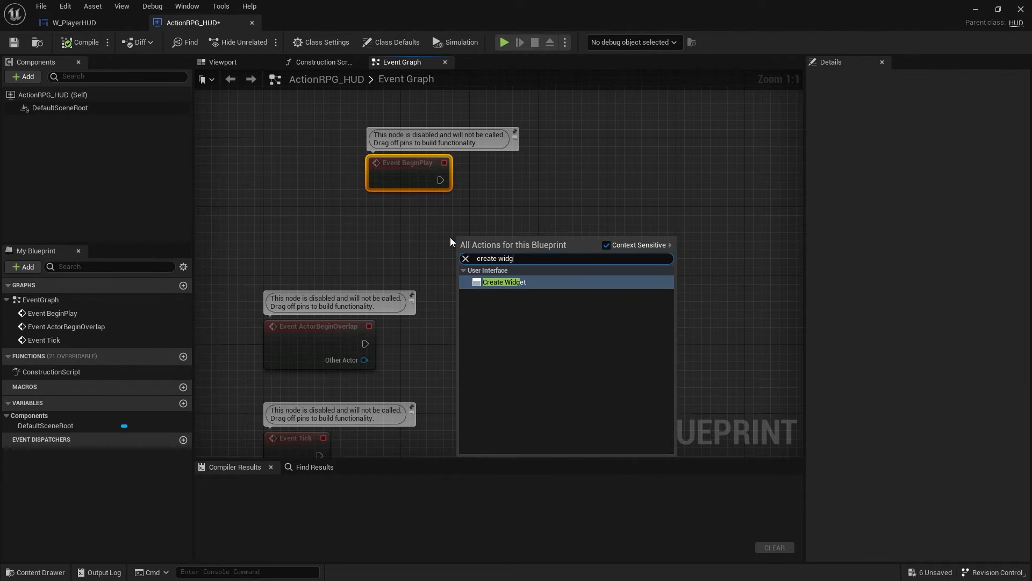
{"action": "key", "text": "Return"}
{"action": "left_click", "coordinate": [502, 283]}
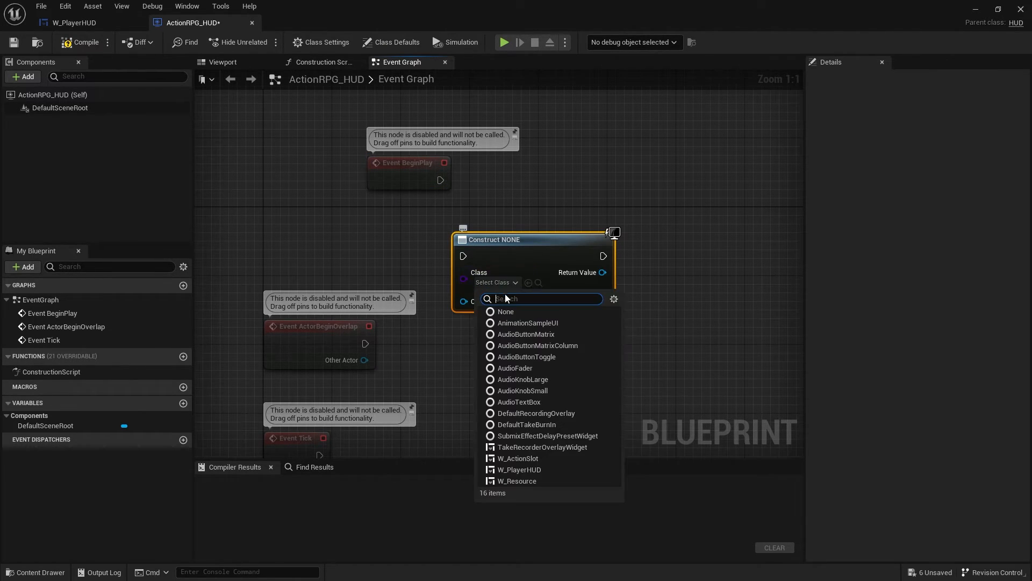
{"action": "left_click", "coordinate": [522, 469]}
{"action": "left_click_drag", "start_coordinate": [511, 269], "coordinate": [441, 180]}
{"action": "left_click_drag", "start_coordinate": [520, 183], "coordinate": [538, 192]}
Step: Promote the Return Value of the Create Widget node to a variable named PlayerHUD
{"action": "right_click_drag", "start_coordinate": [639, 210], "coordinate": [440, 215]}
{"action": "left_click_drag", "start_coordinate": [439, 214], "coordinate": [494, 196]}
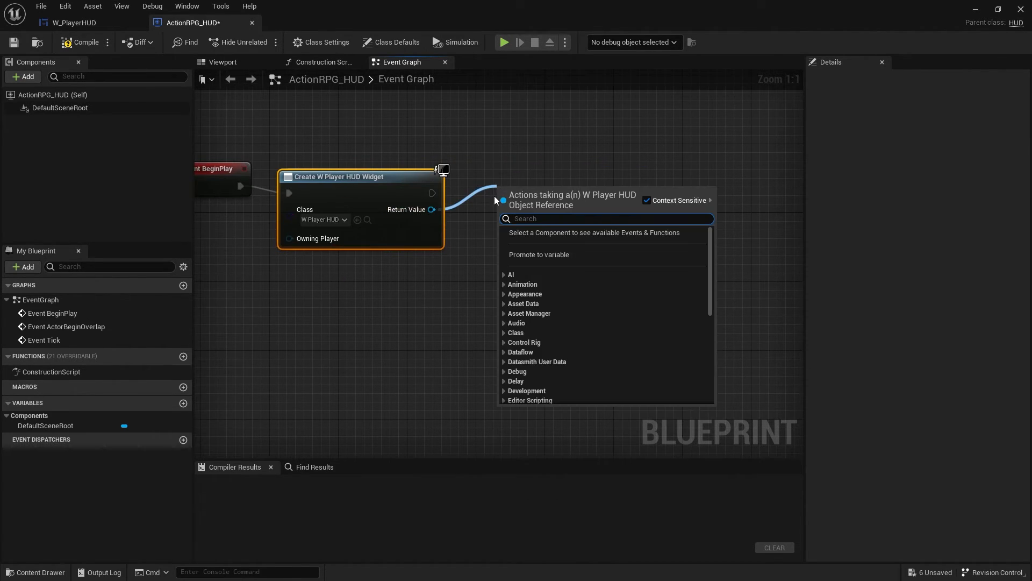
{"action": "left_click", "coordinate": [547, 257]}
{"action": "type", "text": "PlayerHUD"}
{"action": "key", "text": "Return"}
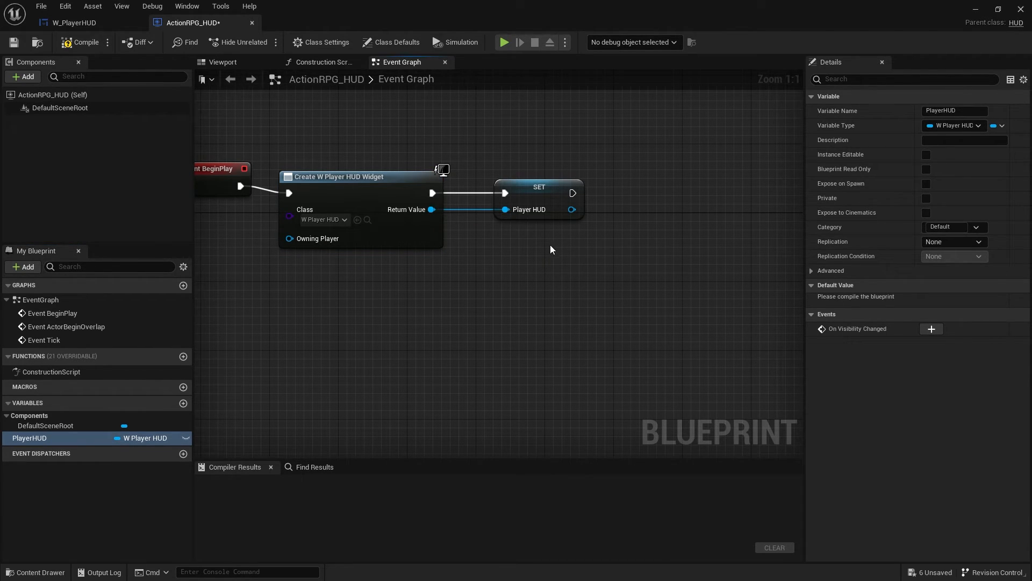
Step: Add an Add to Viewport node targeting the PlayerHUD output of the SET node, and compile and save the blueprint
{"action": "right_click_drag", "start_coordinate": [566, 220], "coordinate": [460, 217]}
{"action": "left_click_drag", "start_coordinate": [466, 206], "coordinate": [538, 199]}
{"action": "type", "text": "add"}
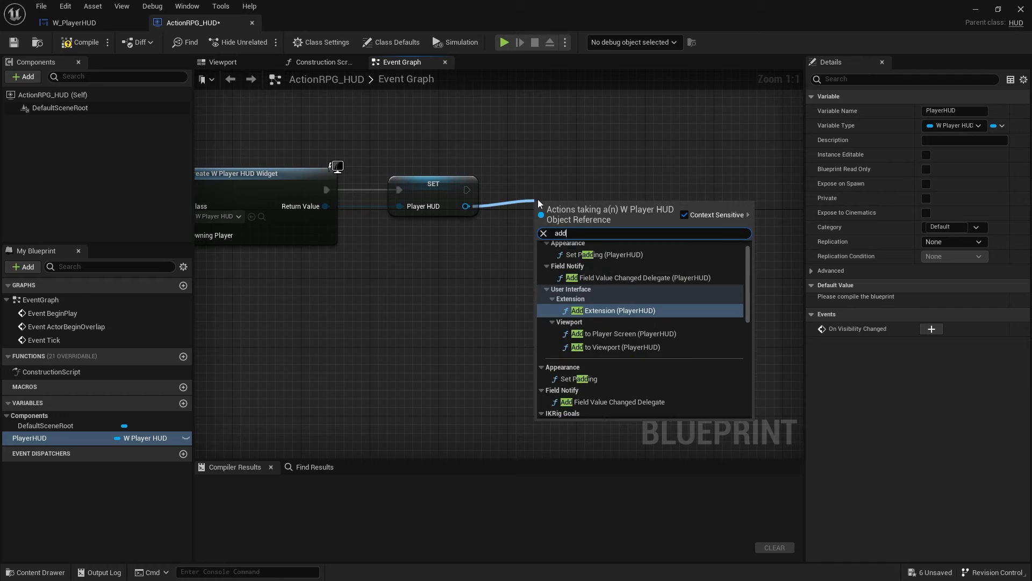
{"action": "type", "text": " to viewpo"}
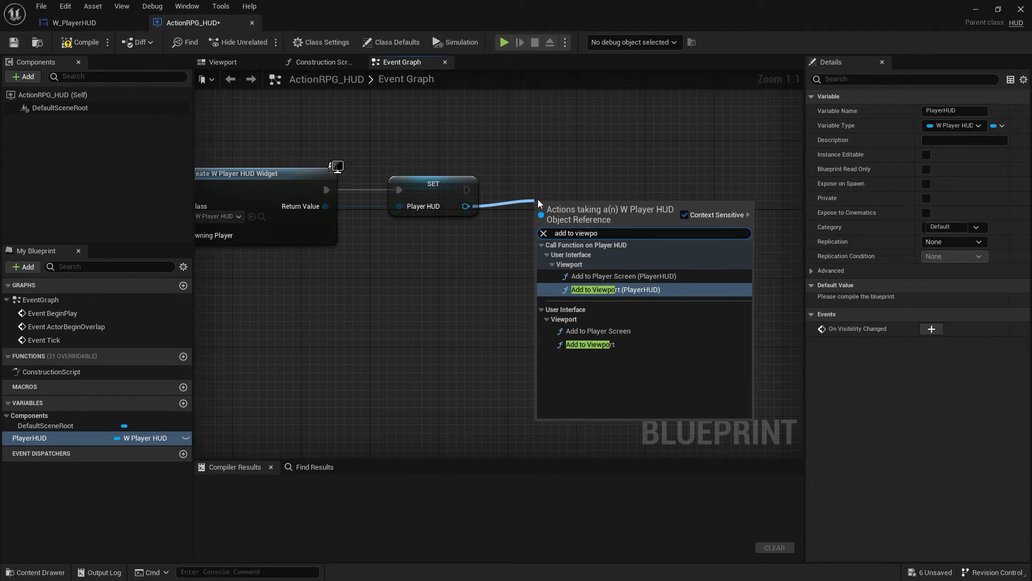
{"action": "left_click", "coordinate": [612, 345]}
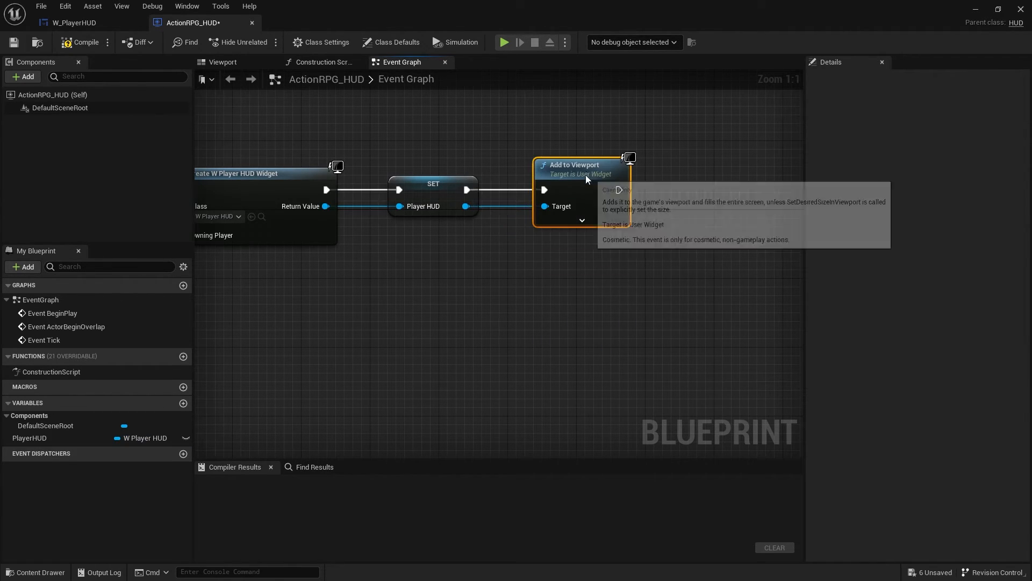
{"action": "left_click", "coordinate": [85, 41]}
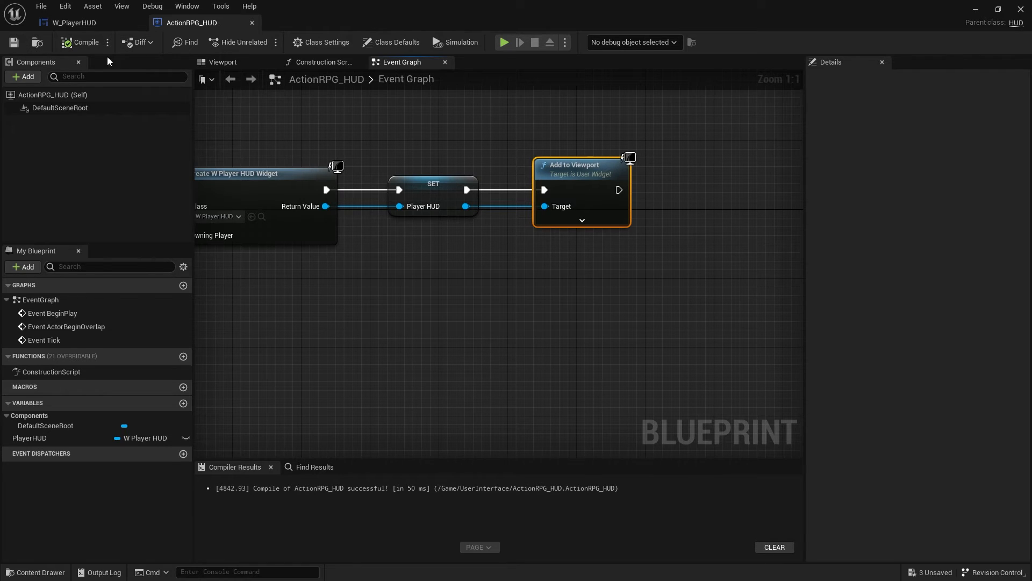
{"action": "right_click_drag", "start_coordinate": [233, 135], "coordinate": [502, 166]}
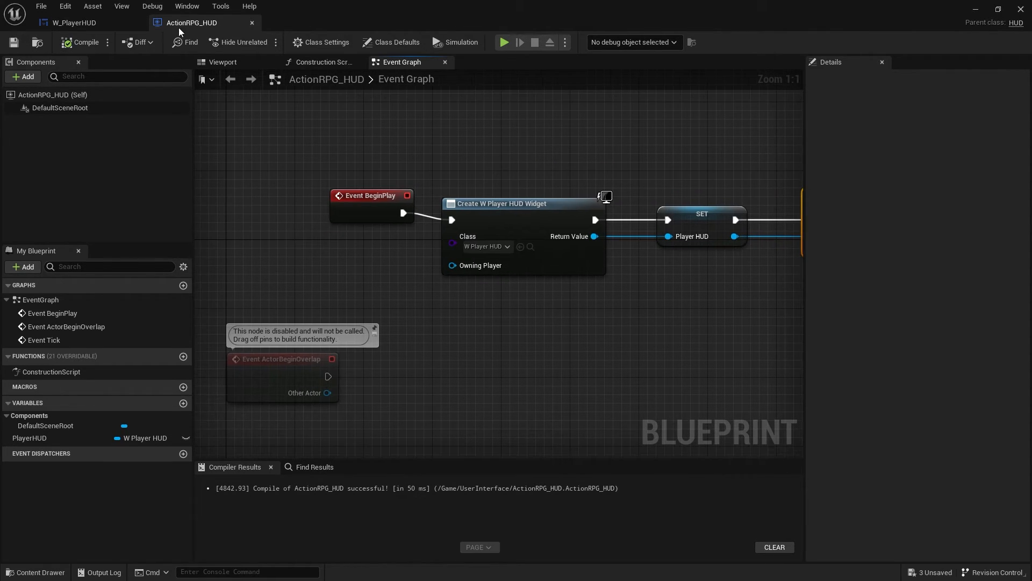
Step: Open the BP_TopDownGameMode blueprint from the TopDown/Blueprints folder and close the window holding the W_PlayerHUD and ActionRPG_HUD editors
{"action": "left_click", "coordinate": [53, 568]}
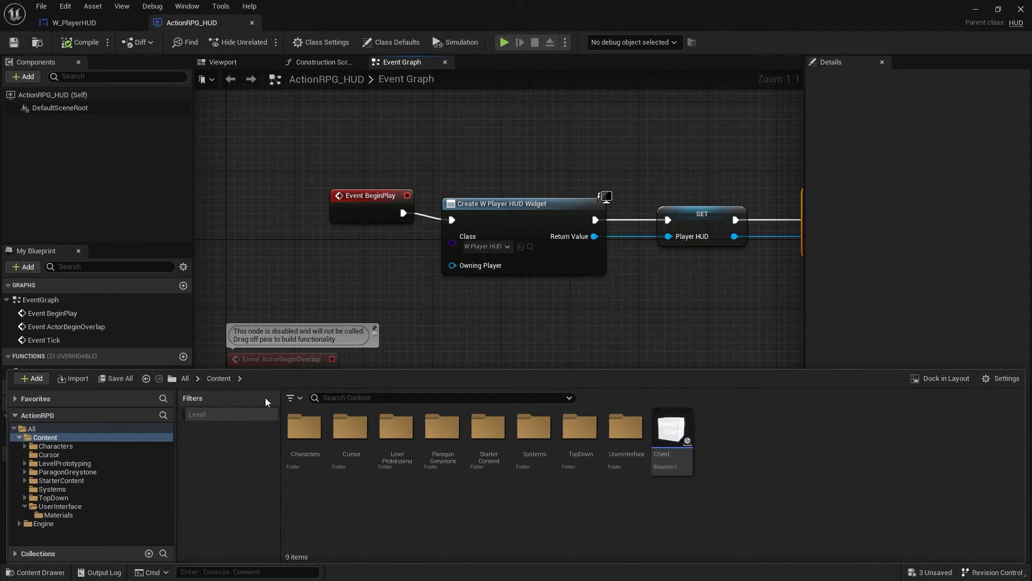
{"action": "double_click", "coordinate": [580, 433]}
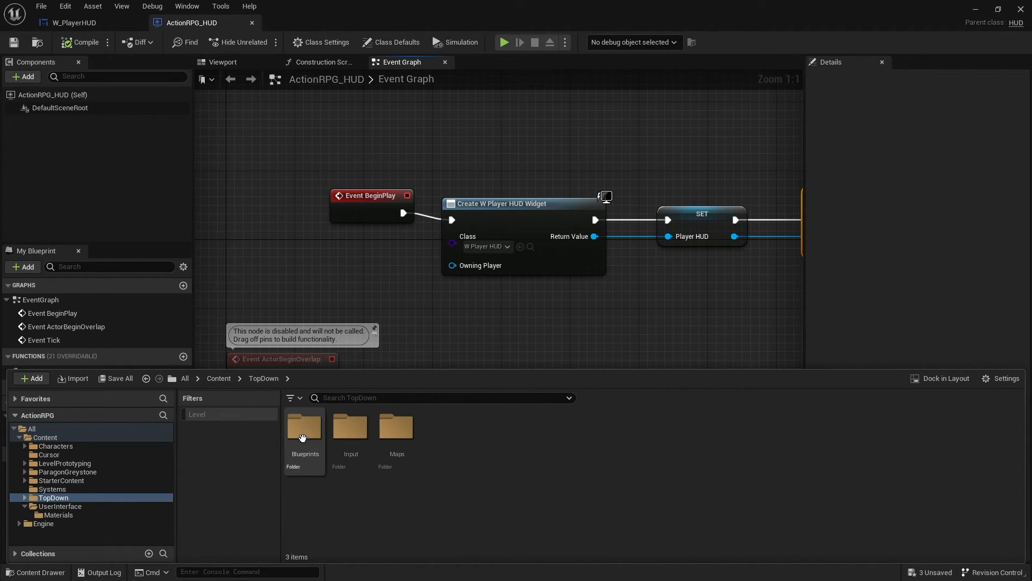
{"action": "double_click", "coordinate": [303, 438]}
{"action": "double_click", "coordinate": [405, 440]}
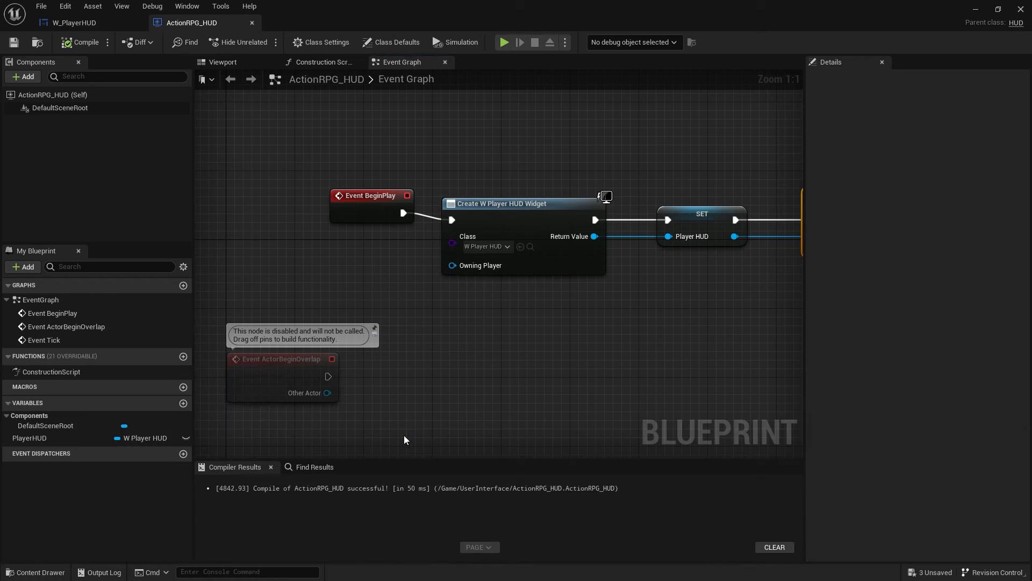
{"action": "left_click", "coordinate": [1020, 12]}
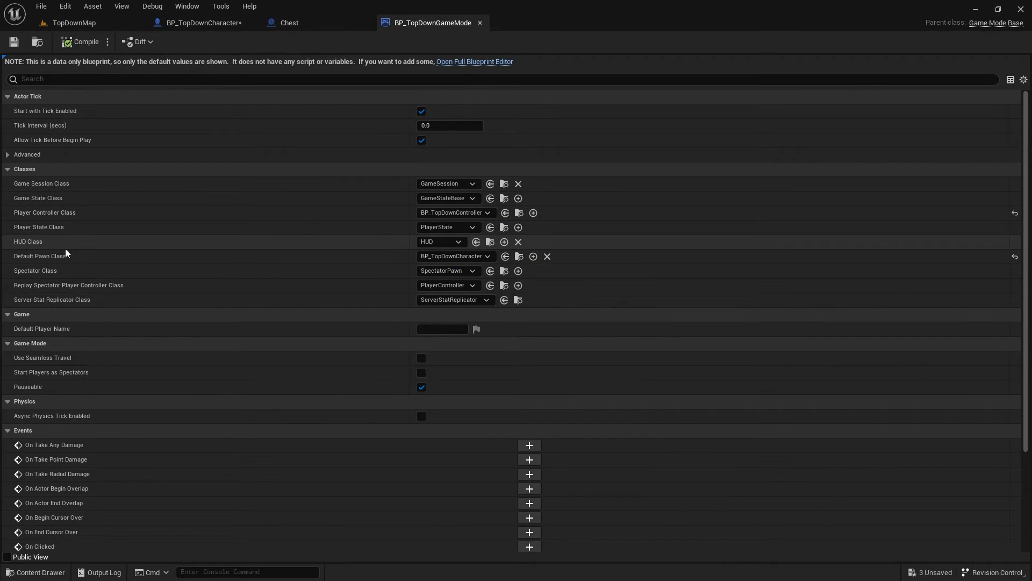
Step: Set the HUD Class of BP_TopDownGameMode to ActionRPG_HUD, and compile and save the blueprint
{"action": "left_click", "coordinate": [443, 240]}
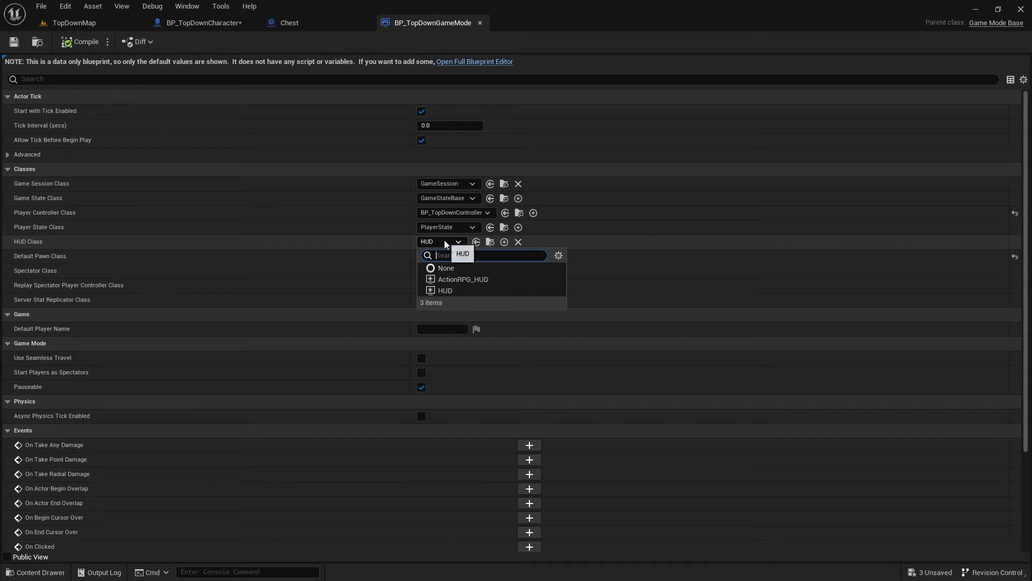
{"action": "left_click", "coordinate": [476, 280]}
{"action": "left_click", "coordinate": [69, 44]}
{"action": "left_click", "coordinate": [13, 42]}
Step: Play TopDownMap in the editor, walk the character around the level to check the HUD, and stop the session
{"action": "left_click", "coordinate": [86, 25]}
{"action": "left_click", "coordinate": [239, 43]}
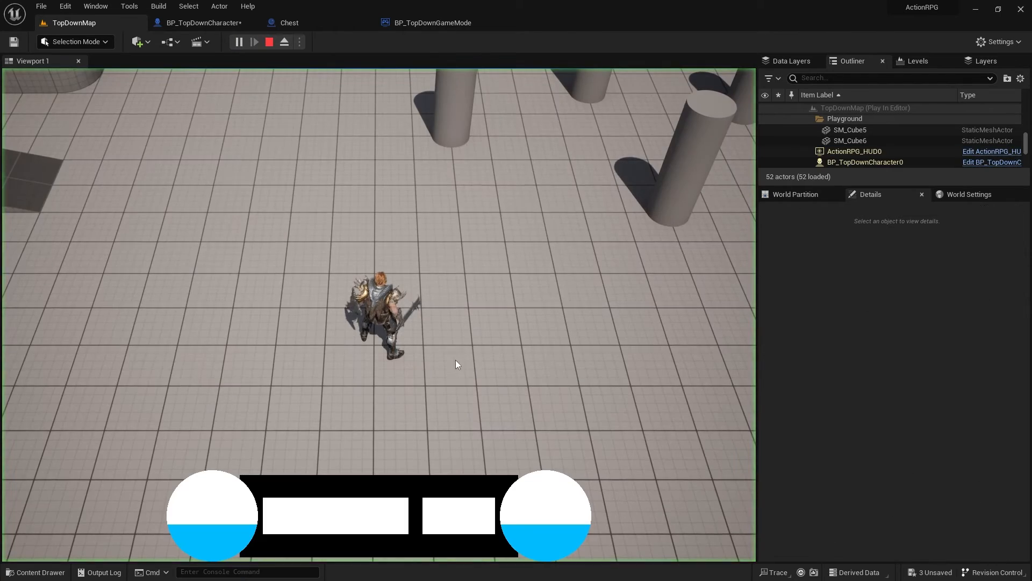
{"action": "mouse_move", "coordinate": [263, 253]}
{"action": "left_mouse_down"}
{"action": "mouse_move", "coordinate": [252, 240]}
{"action": "mouse_move", "coordinate": [202, 311]}
{"action": "mouse_move", "coordinate": [307, 221]}
{"action": "mouse_move", "coordinate": [454, 139]}
{"action": "mouse_move", "coordinate": [557, 239]}
{"action": "mouse_move", "coordinate": [536, 363]}
{"action": "mouse_move", "coordinate": [369, 387]}
{"action": "mouse_move", "coordinate": [281, 417]}
{"action": "mouse_move", "coordinate": [352, 444]}
{"action": "mouse_move", "coordinate": [519, 419]}
{"action": "mouse_move", "coordinate": [444, 177]}
{"action": "left_mouse_up"}
{"action": "left_click", "coordinate": [393, 88]}
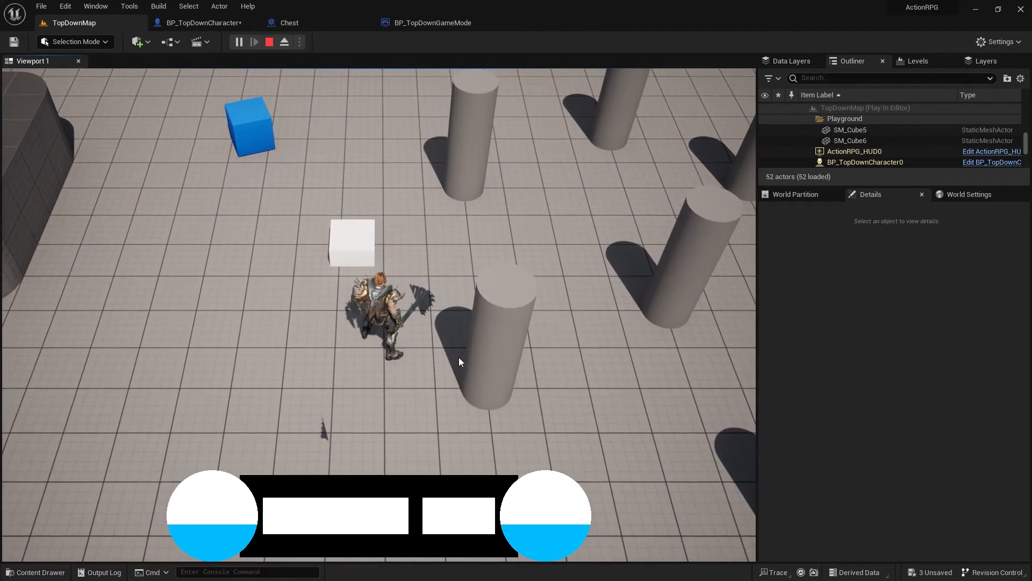
{"action": "left_click", "coordinate": [239, 339]}
{"action": "left_click", "coordinate": [437, 402]}
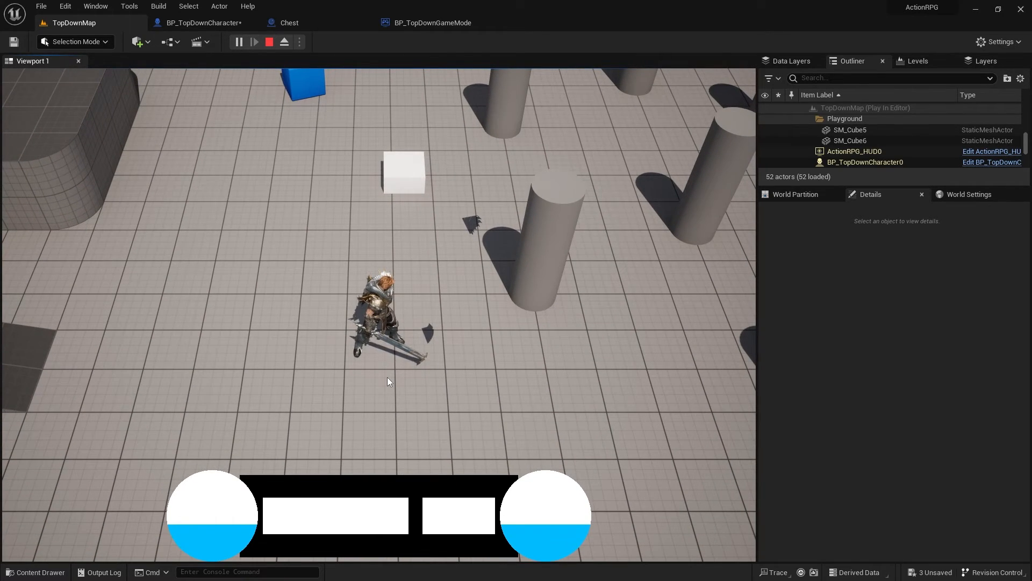
{"action": "key", "text": "Escape"}
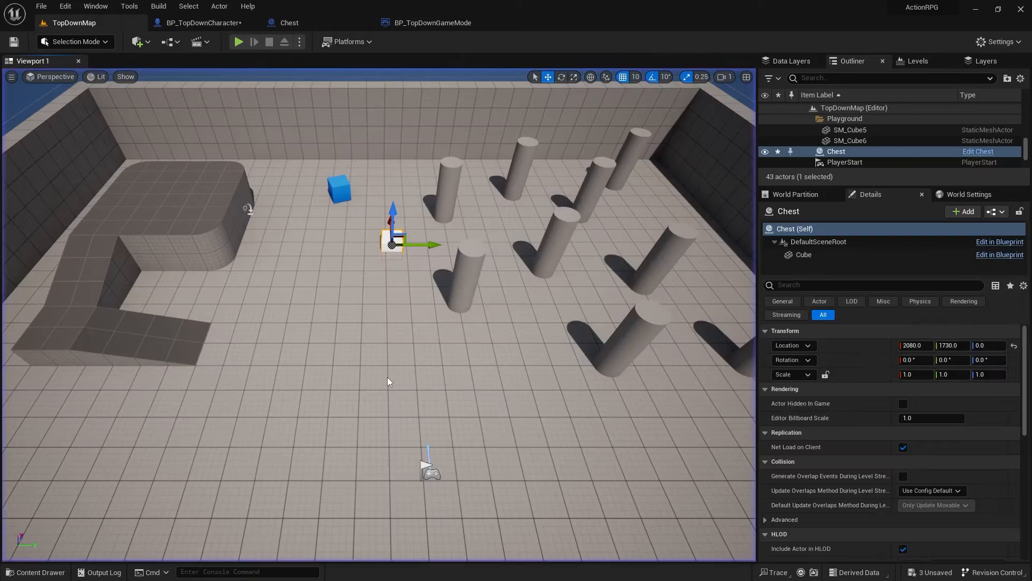
Step: Open the W_Resource widget from the UserInterface folder and show its Event Graph
{"action": "left_click", "coordinate": [35, 572]}
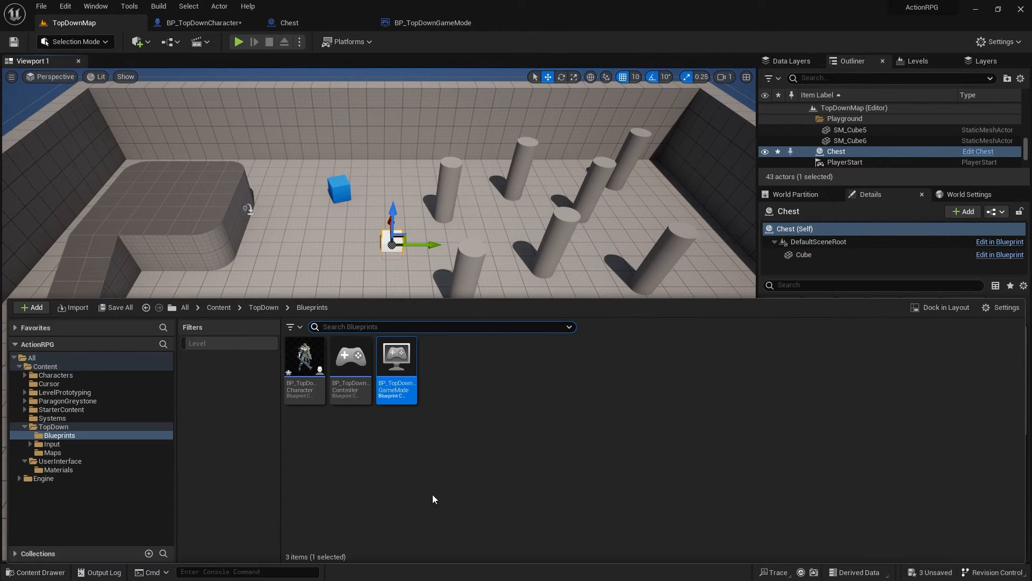
{"action": "left_click", "coordinate": [221, 308]}
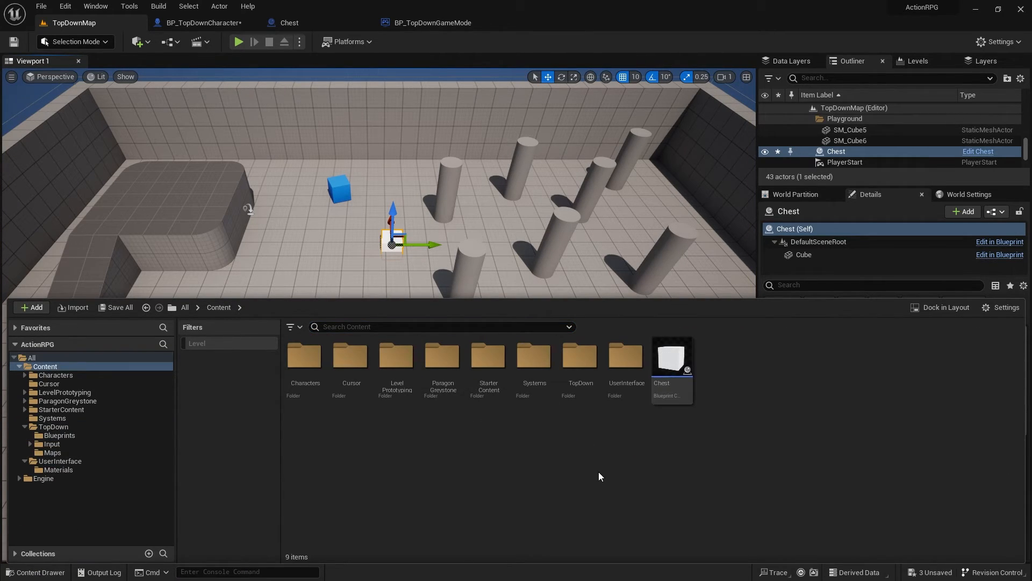
{"action": "double_click", "coordinate": [629, 367]}
{"action": "double_click", "coordinate": [480, 359]}
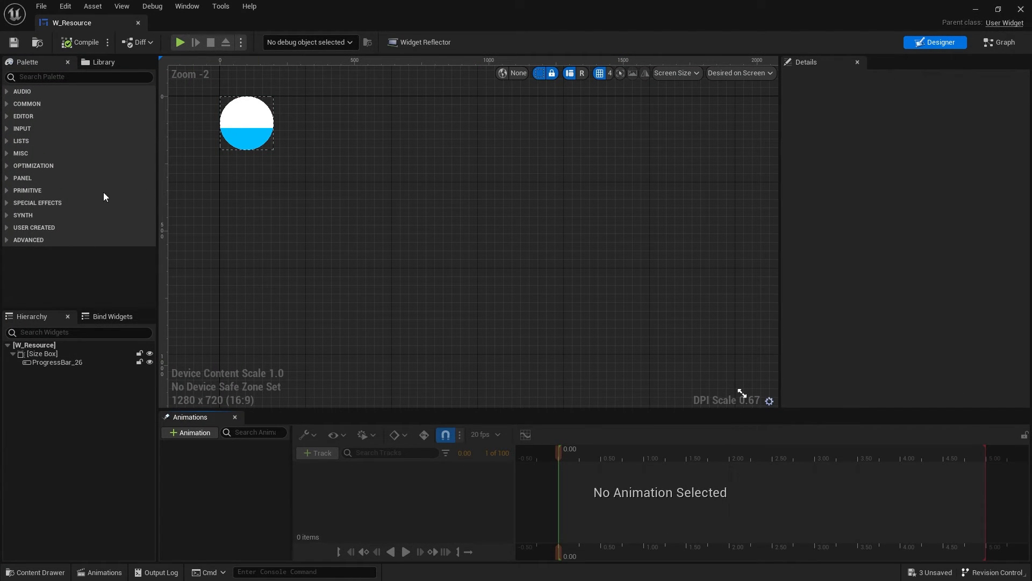
{"action": "left_click", "coordinate": [1000, 42]}
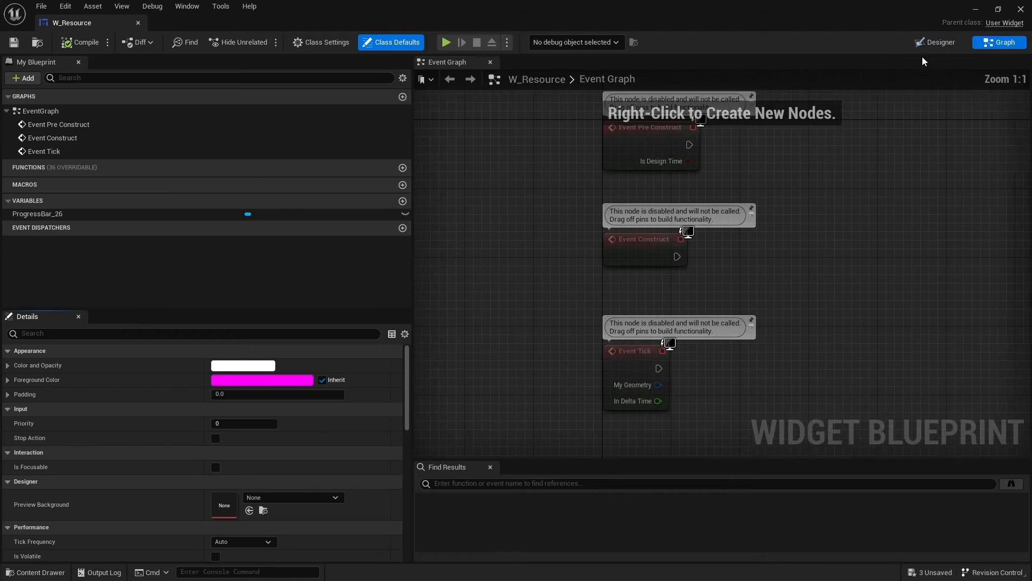
Step: Add a variable named ResourceColor of type Linear Color to W_Resource and make it instance editable
{"action": "left_click", "coordinate": [403, 202]}
{"action": "type", "text": "ResourceCo"}
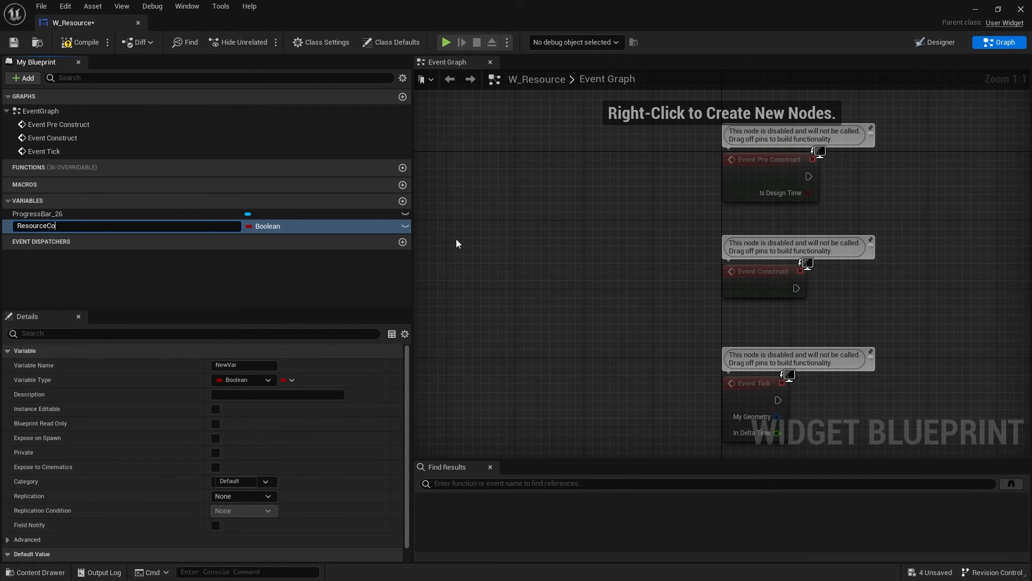
{"action": "key", "text": "Return"}
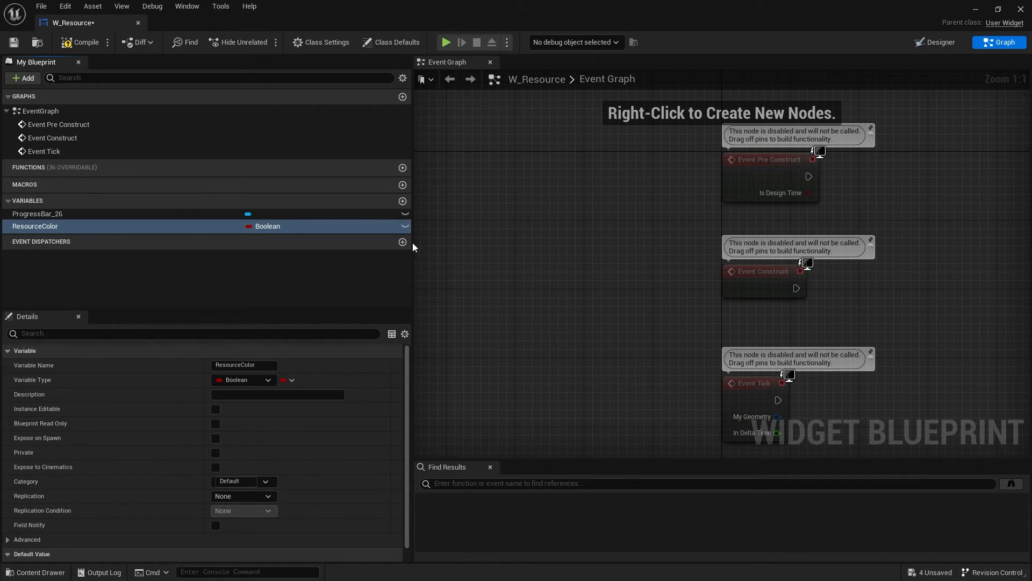
{"action": "left_click", "coordinate": [277, 228]}
{"action": "type", "text": "color"}
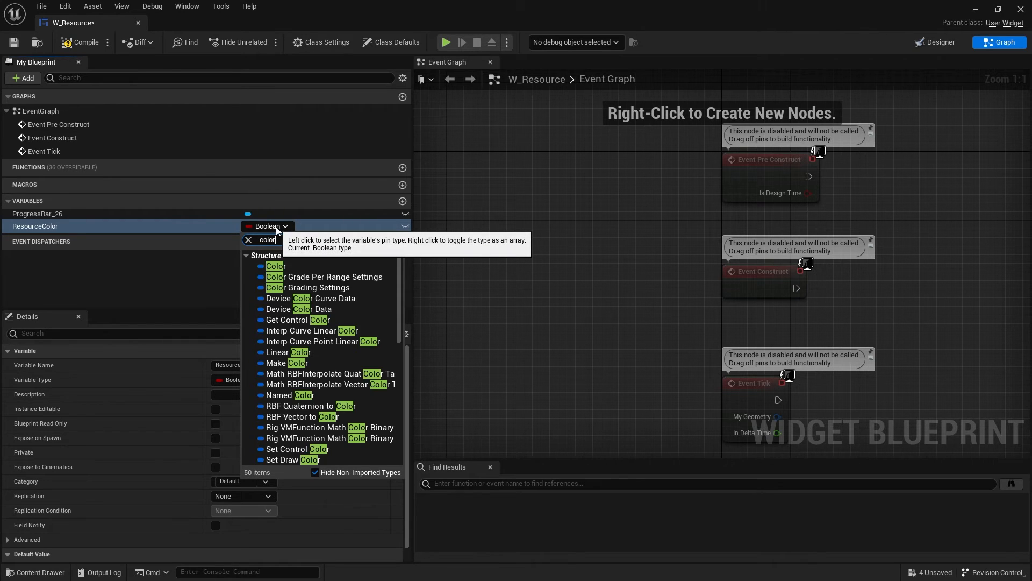
{"action": "left_click", "coordinate": [298, 352]}
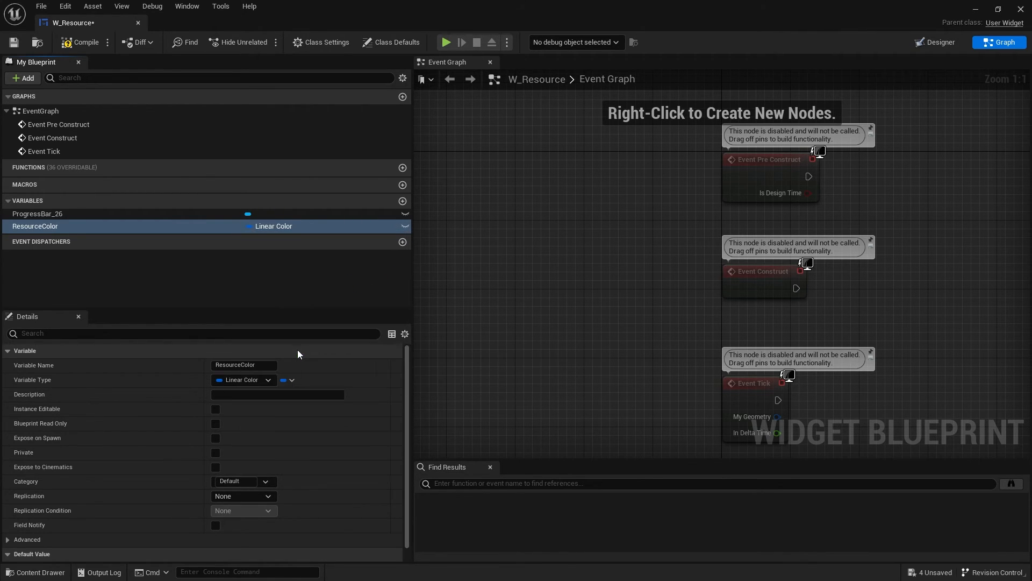
{"action": "left_click", "coordinate": [405, 226]}
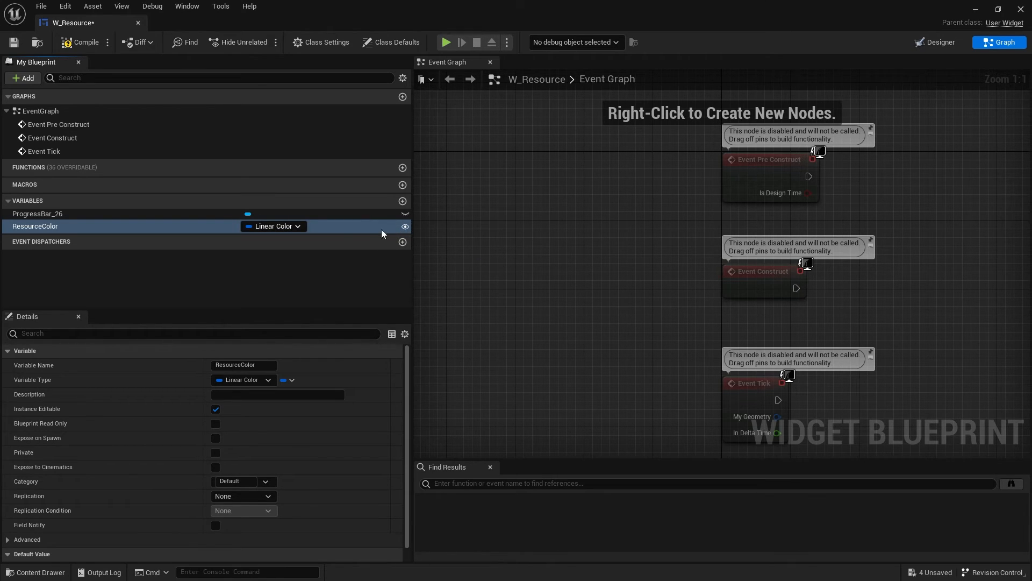
Step: Move the Event Pre Construct node to free space in the graph and place a ProgressBar_26 getter below it
{"action": "right_click_drag", "start_coordinate": [719, 240], "coordinate": [430, 343]}
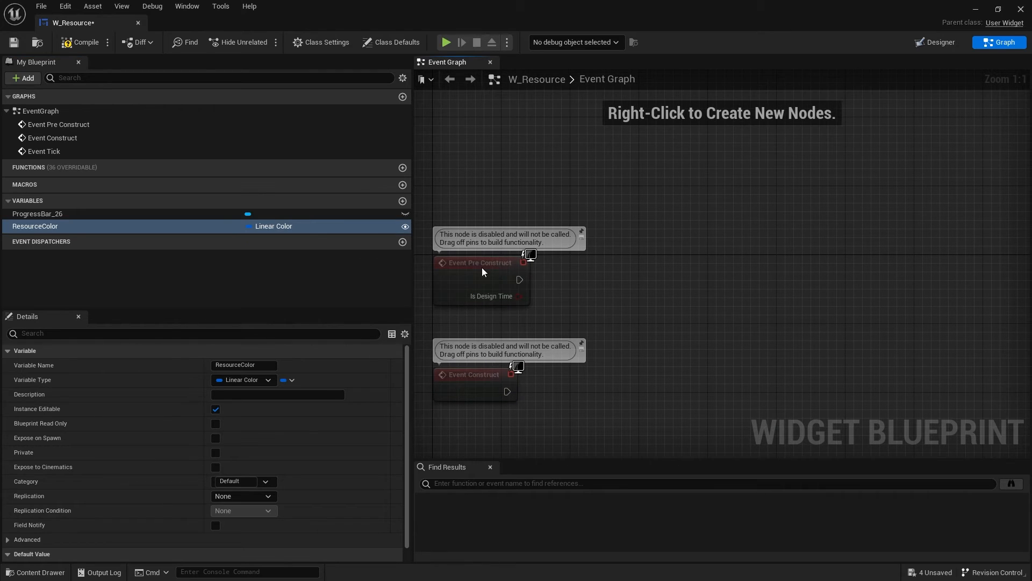
{"action": "left_click_drag", "start_coordinate": [478, 268], "coordinate": [632, 191]}
{"action": "left_click", "coordinate": [108, 216]}
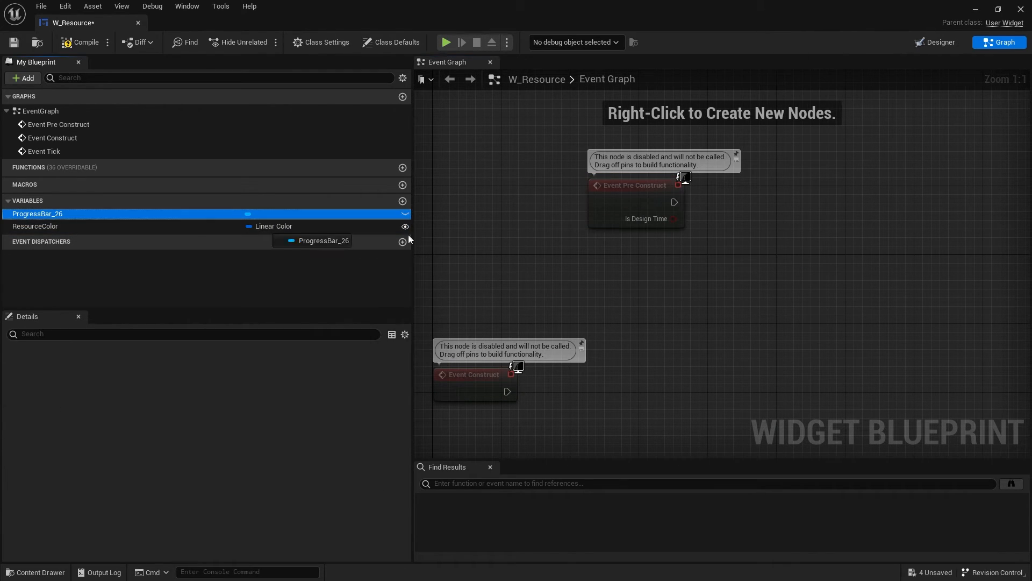
{"action": "left_click_drag", "start_coordinate": [311, 228], "coordinate": [582, 253]}
{"action": "left_click", "coordinate": [642, 276]}
{"action": "right_click_drag", "start_coordinate": [812, 256], "coordinate": [658, 268]}
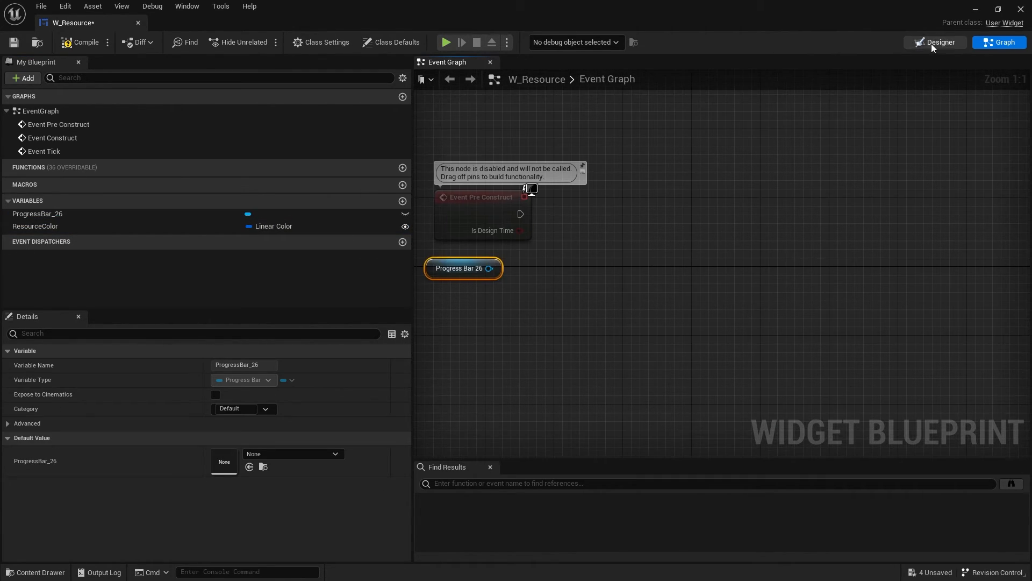
Step: Examine the Progress and Appearance properties of ProgressBar_26 for its fill color setting and return to the Event Graph
{"action": "left_click", "coordinate": [931, 44]}
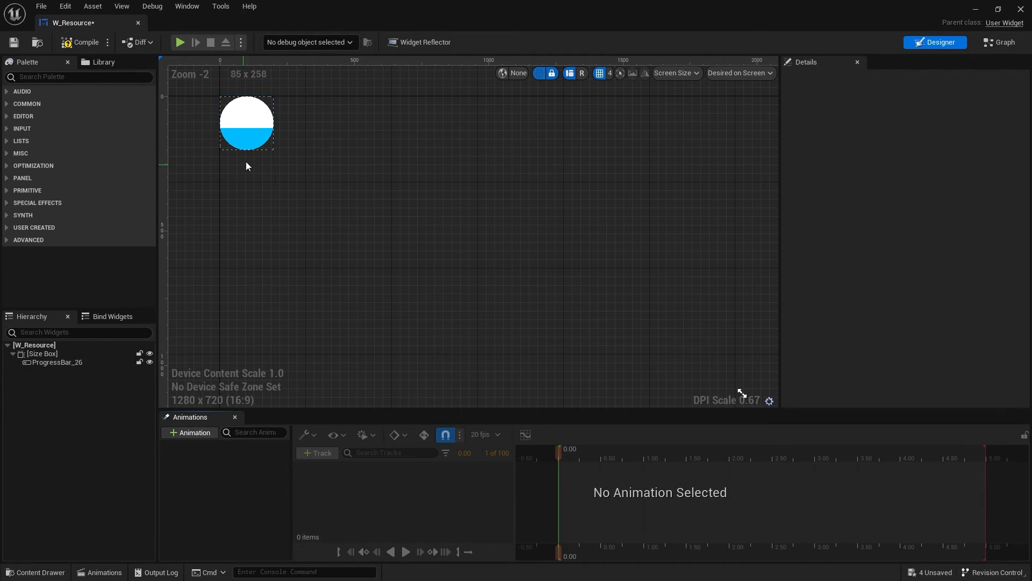
{"action": "left_click", "coordinate": [58, 362]}
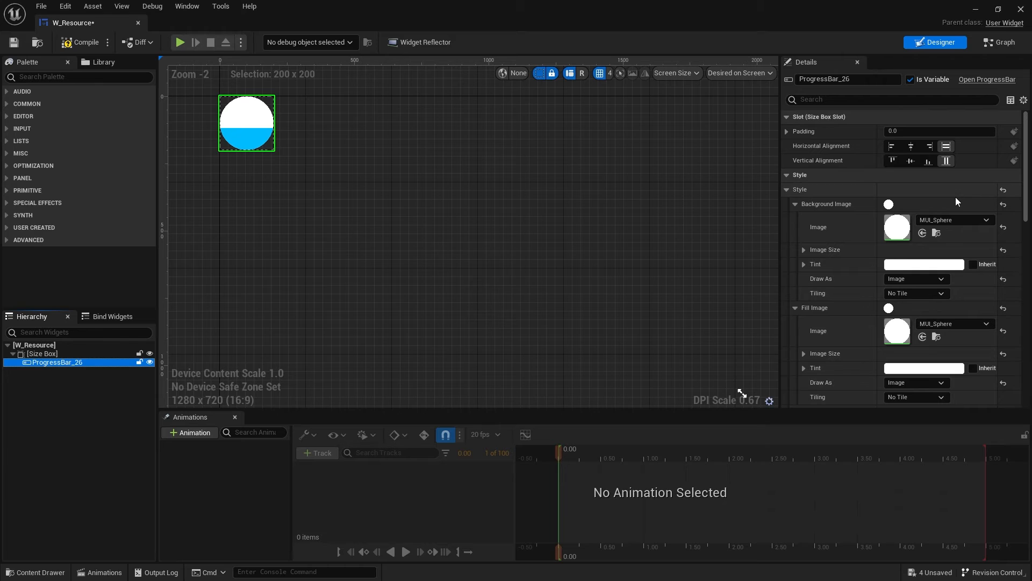
{"action": "scroll", "coordinate": [883, 221], "scroll_direction": "down", "scroll_amount": 5}
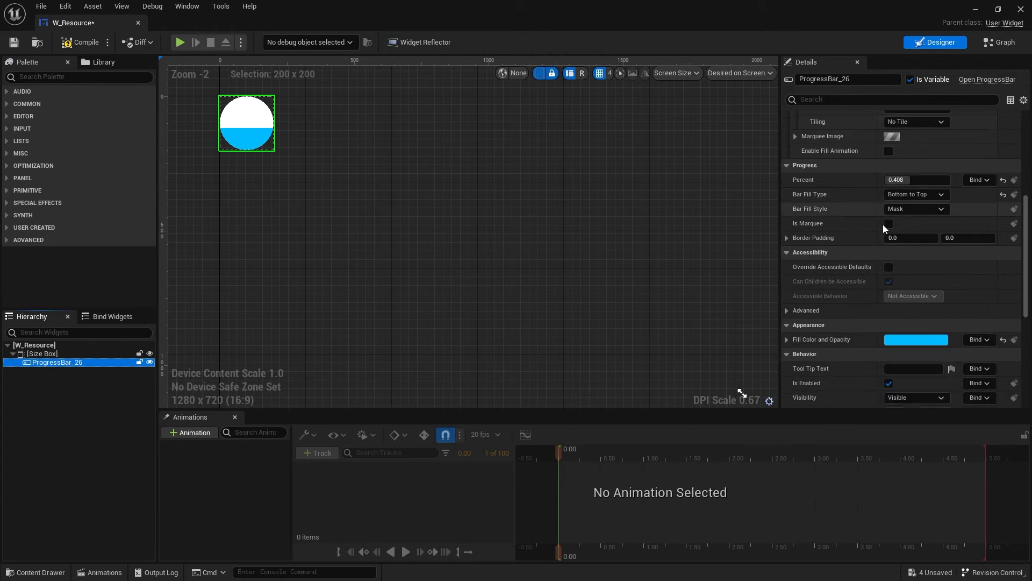
{"action": "scroll", "coordinate": [883, 224], "scroll_direction": "down", "scroll_amount": 1}
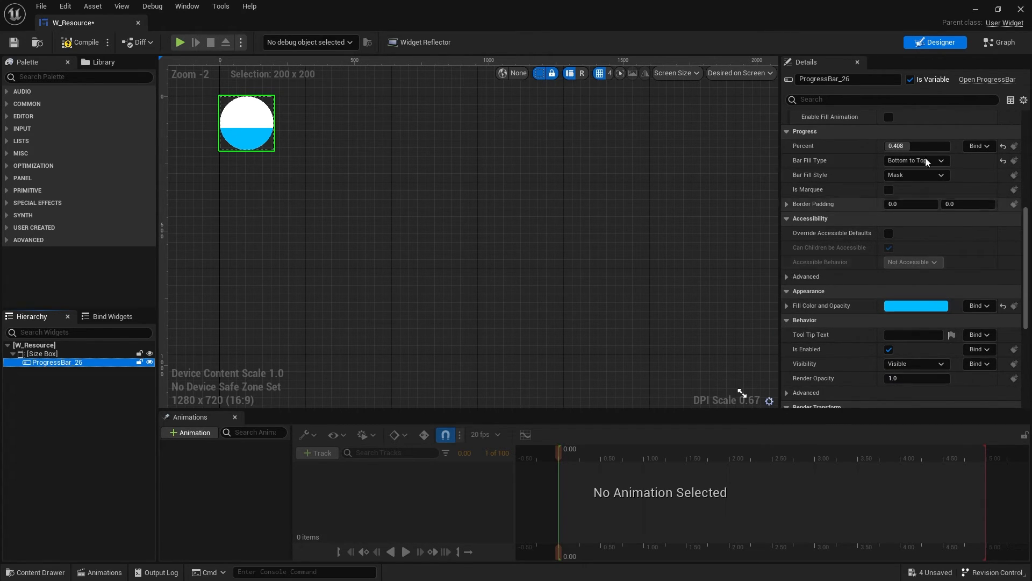
{"action": "left_click", "coordinate": [987, 47]}
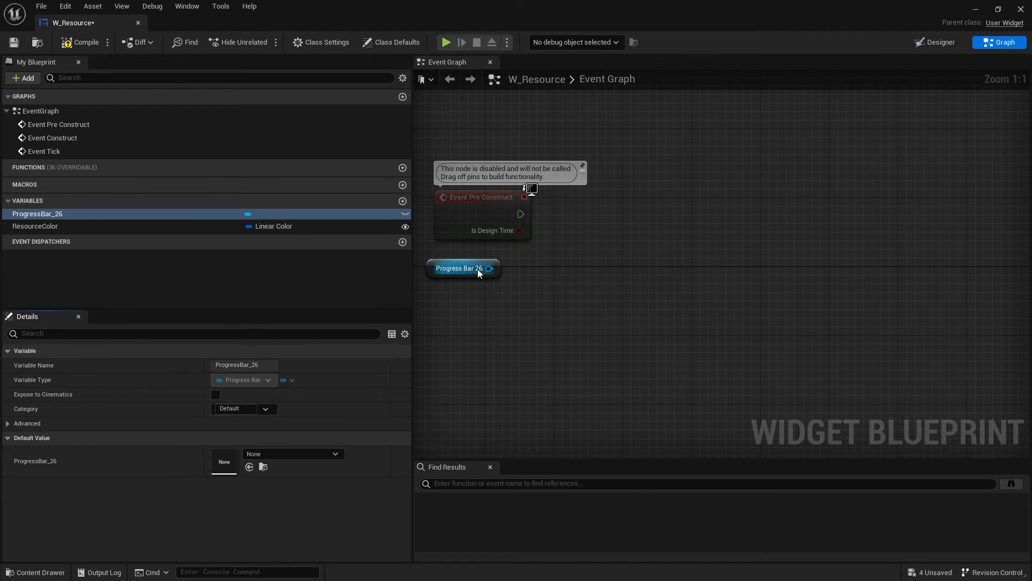
Step: Add a Set Fill Color and Opacity node targeting Progress Bar 26 and connect it to Event Pre Construct
{"action": "left_click_drag", "start_coordinate": [487, 268], "coordinate": [538, 251]}
{"action": "type", "text": "fill colo"}
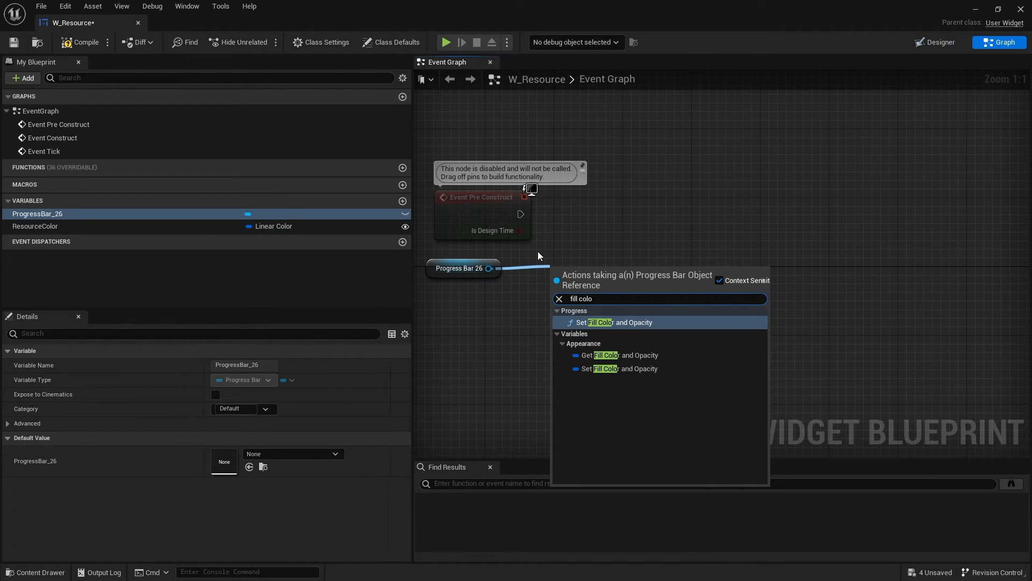
{"action": "key", "text": "Return"}
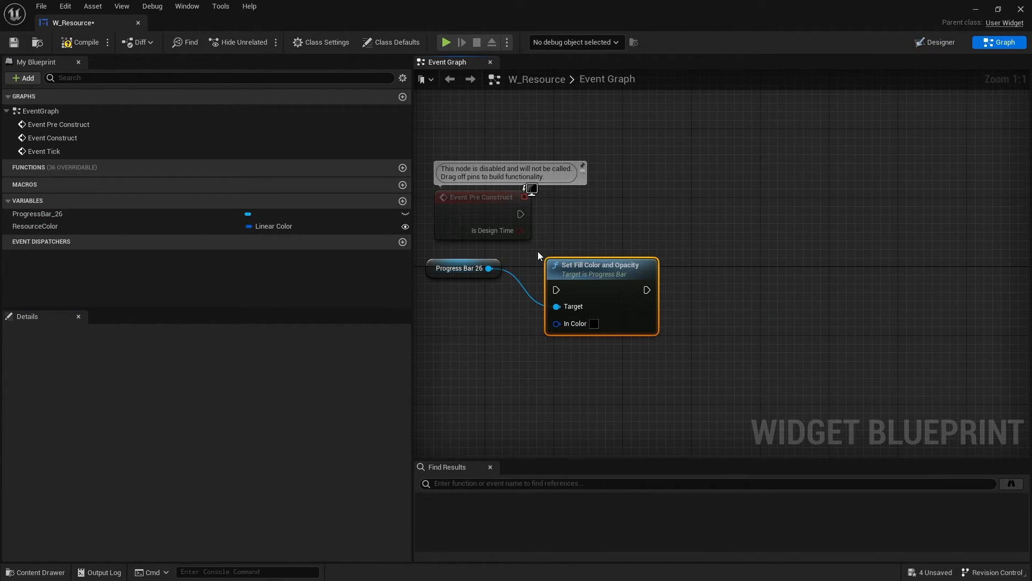
{"action": "left_click_drag", "start_coordinate": [586, 279], "coordinate": [520, 213]}
{"action": "left_click_drag", "start_coordinate": [625, 230], "coordinate": [625, 204]}
Step: Connect the ResourceColor variable to In Color of the Set Fill Color and Opacity node, then compile, save and close W_Resource
{"action": "left_click_drag", "start_coordinate": [59, 226], "coordinate": [591, 246]}
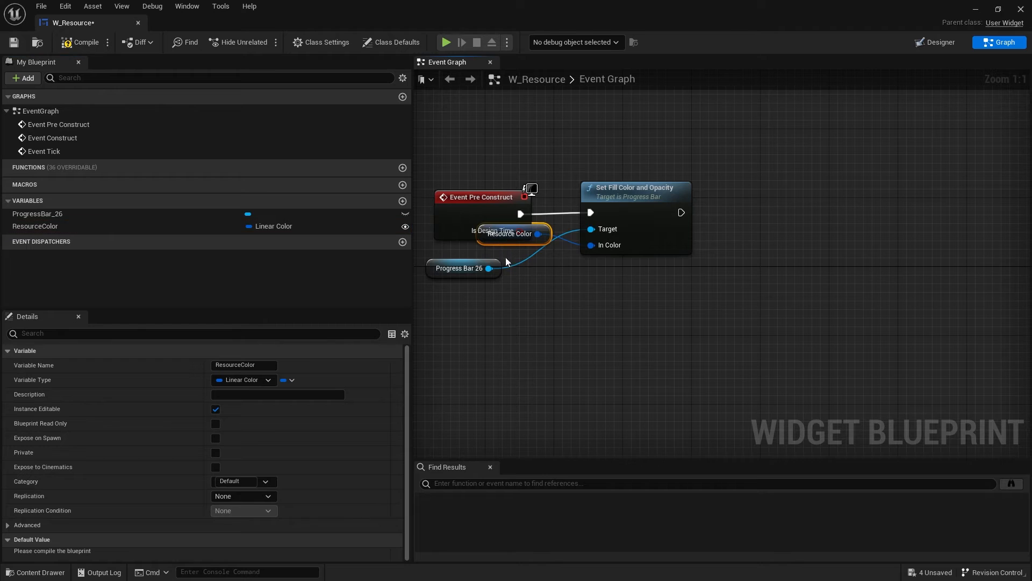
{"action": "left_click", "coordinate": [80, 42]}
{"action": "left_click", "coordinate": [18, 46]}
{"action": "left_click", "coordinate": [1020, 9]}
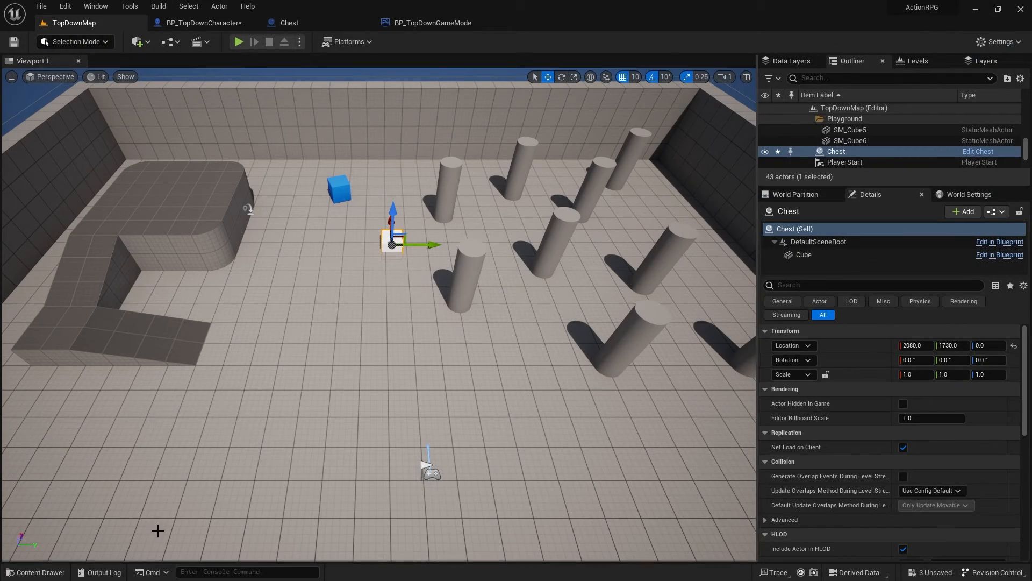
Step: Open the W_PlayerHUD widget from the UserInterface folder
{"action": "left_click", "coordinate": [38, 572]}
{"action": "left_click", "coordinate": [443, 365]}
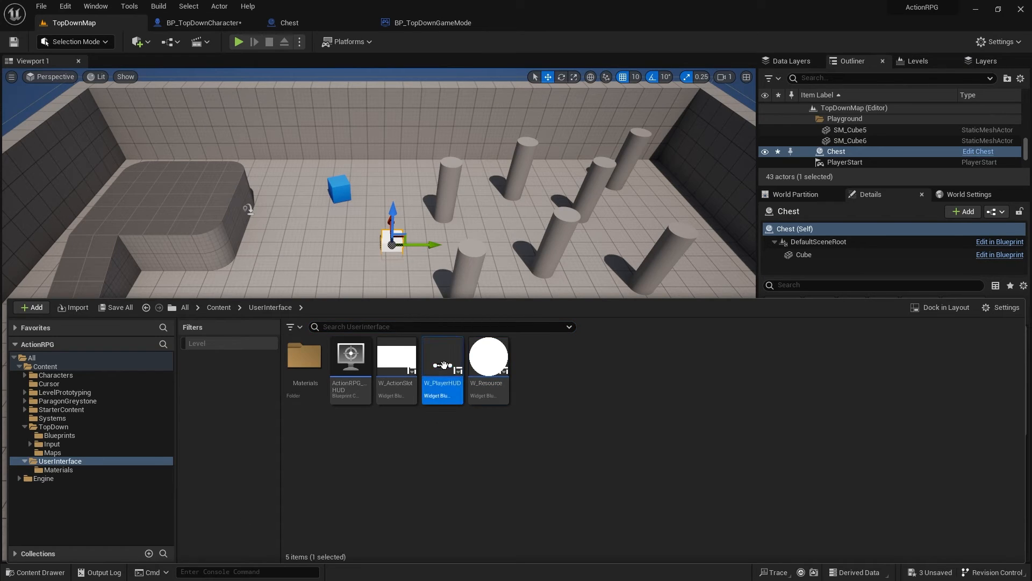
{"action": "double_click", "coordinate": [443, 366]}
Step: Set the Resource Color of the left orb, W_Resource, to pure red with alpha 1.0
{"action": "left_click", "coordinate": [364, 362]}
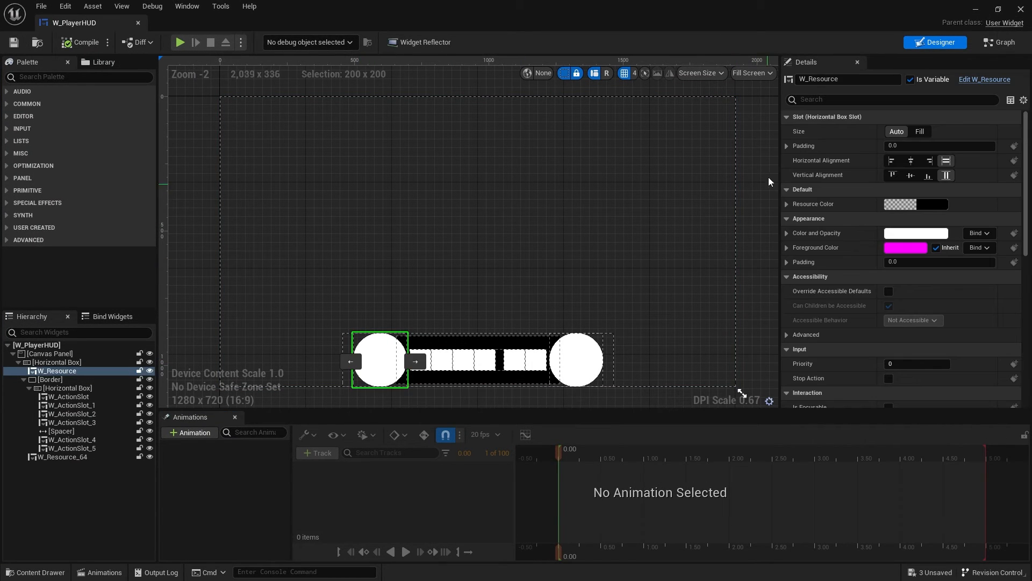
{"action": "left_click", "coordinate": [934, 204]}
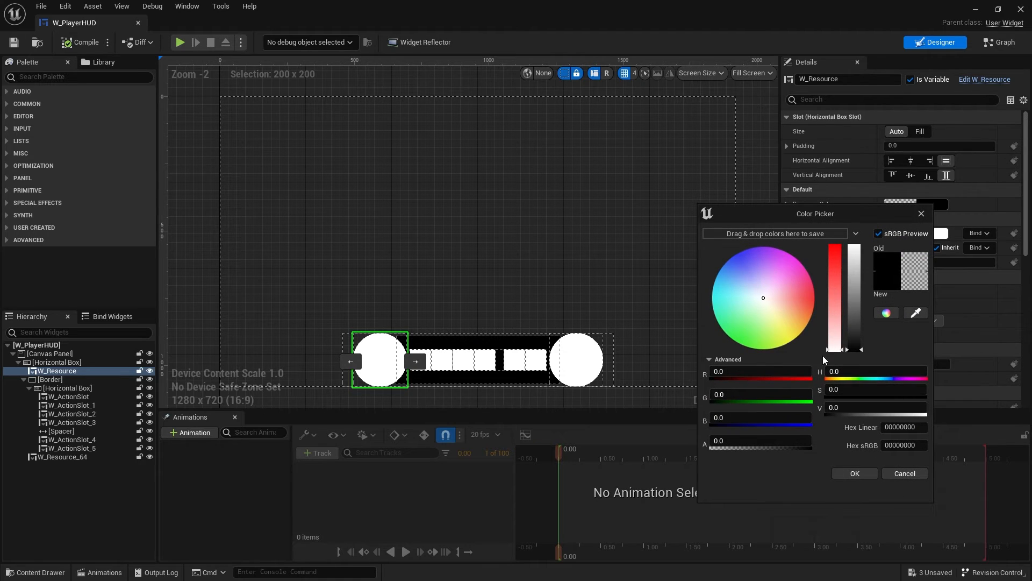
{"action": "left_click_drag", "start_coordinate": [774, 310], "coordinate": [855, 245]}
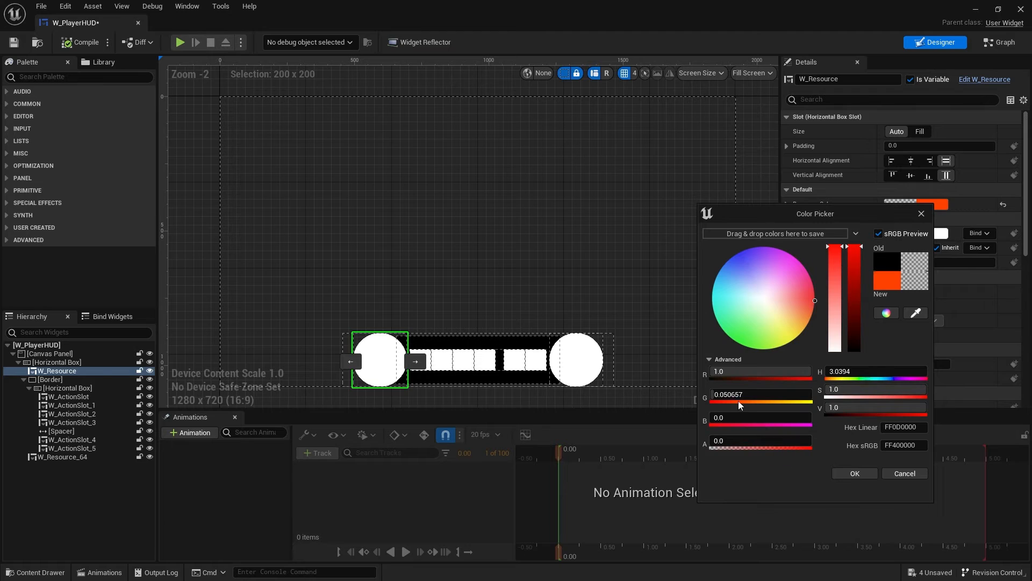
{"action": "left_click_drag", "start_coordinate": [723, 441], "coordinate": [812, 440]}
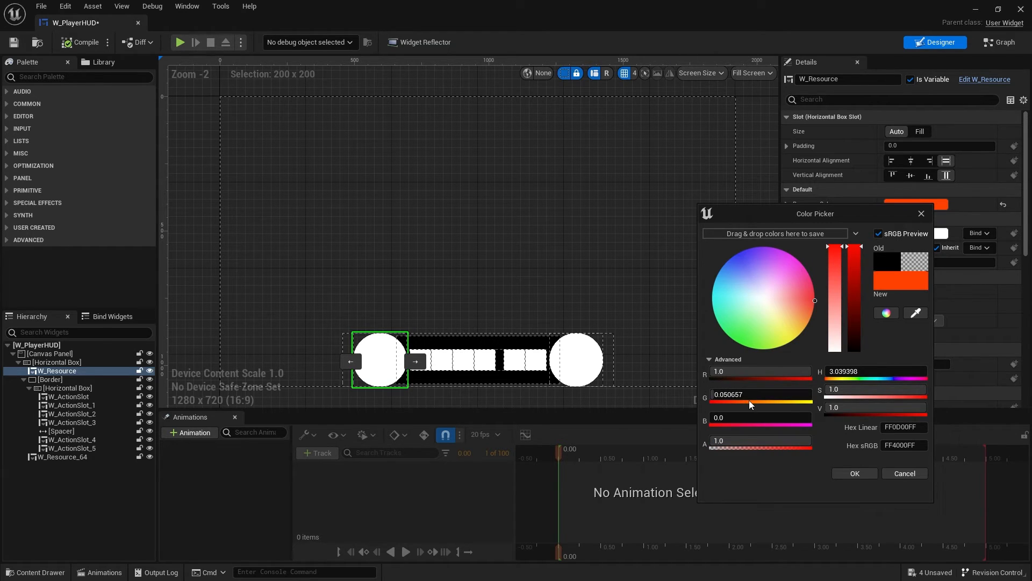
{"action": "left_click_drag", "start_coordinate": [736, 395], "coordinate": [713, 395]}
{"action": "left_click", "coordinate": [855, 474]}
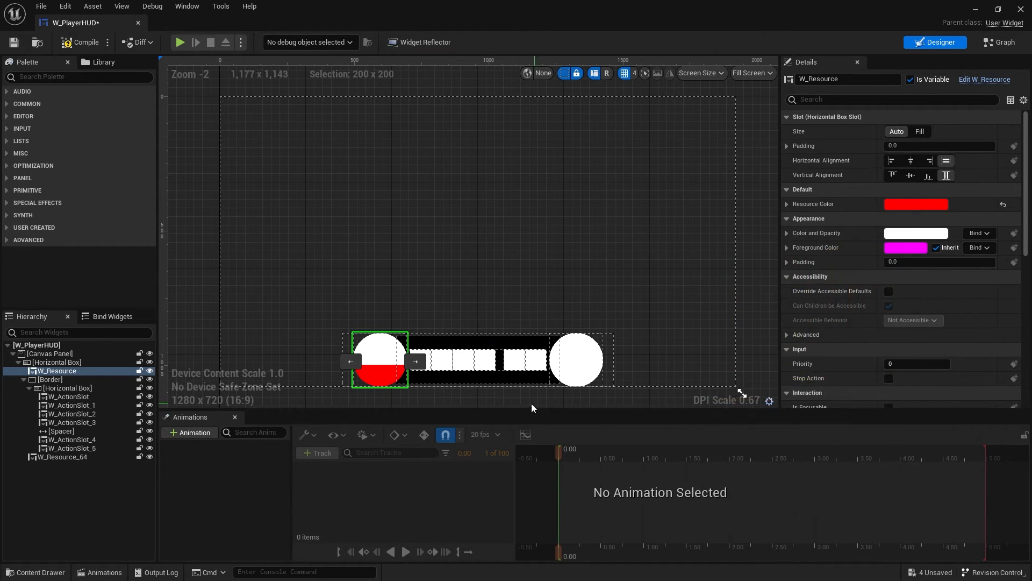
Step: Set the Resource Color of the right orb, W_Resource_64, to bright blue with sRGB hex 00B5FF and full brightness
{"action": "right_click_drag", "start_coordinate": [712, 332], "coordinate": [695, 289]}
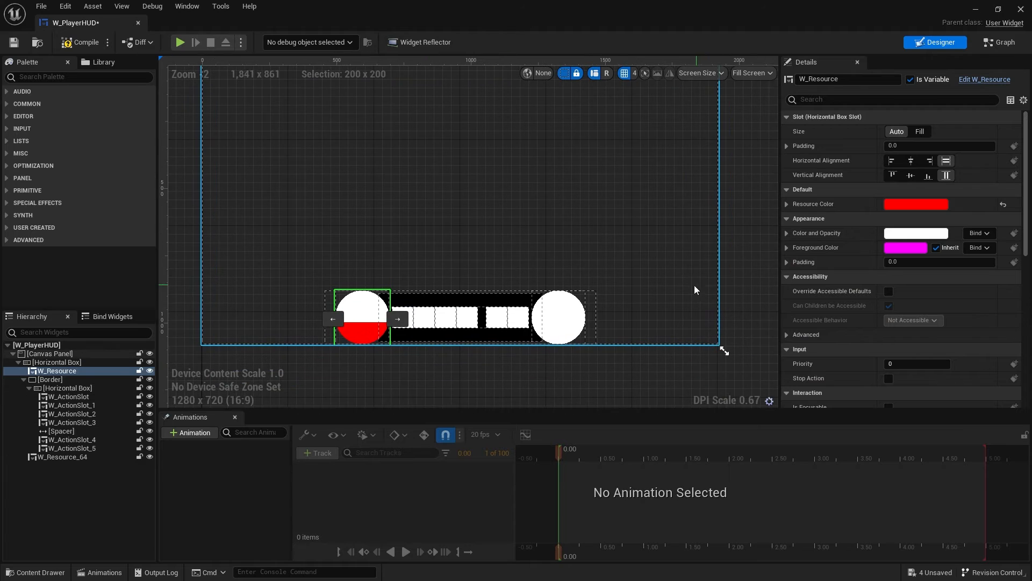
{"action": "left_click", "coordinate": [559, 317]}
{"action": "left_click", "coordinate": [908, 205]}
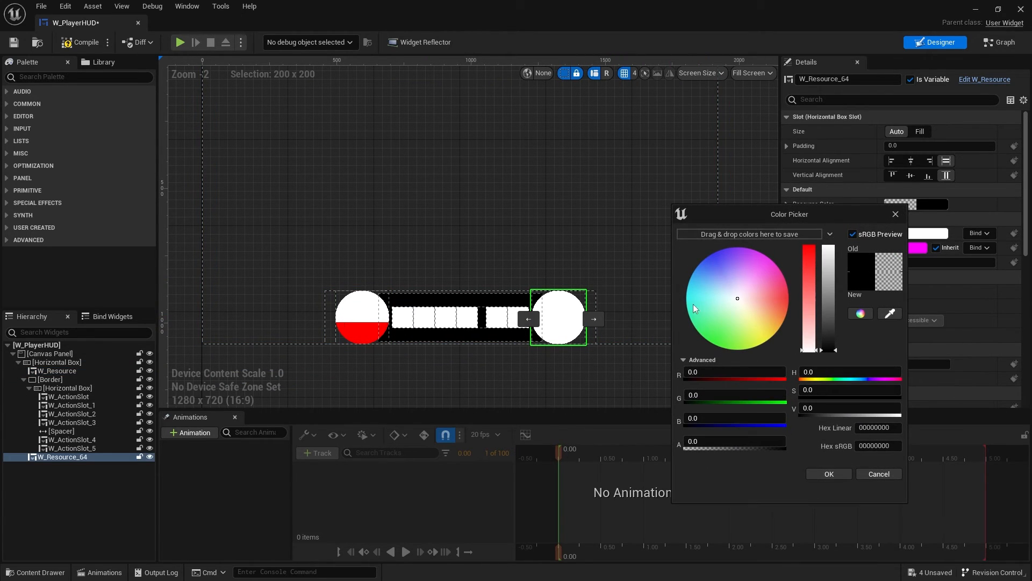
{"action": "left_click_drag", "start_coordinate": [736, 297], "coordinate": [689, 269]}
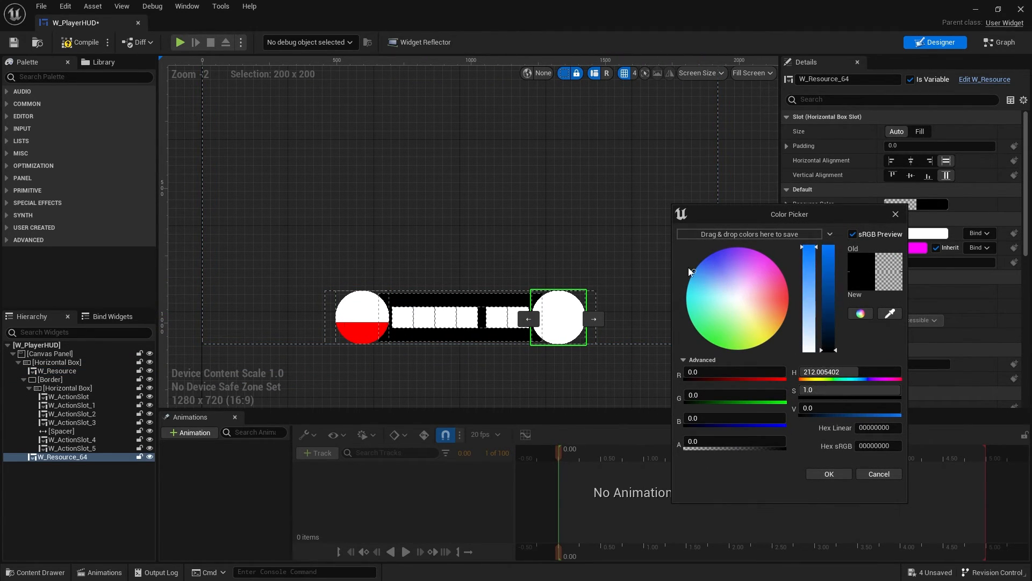
{"action": "left_click_drag", "start_coordinate": [829, 349], "coordinate": [828, 246]}
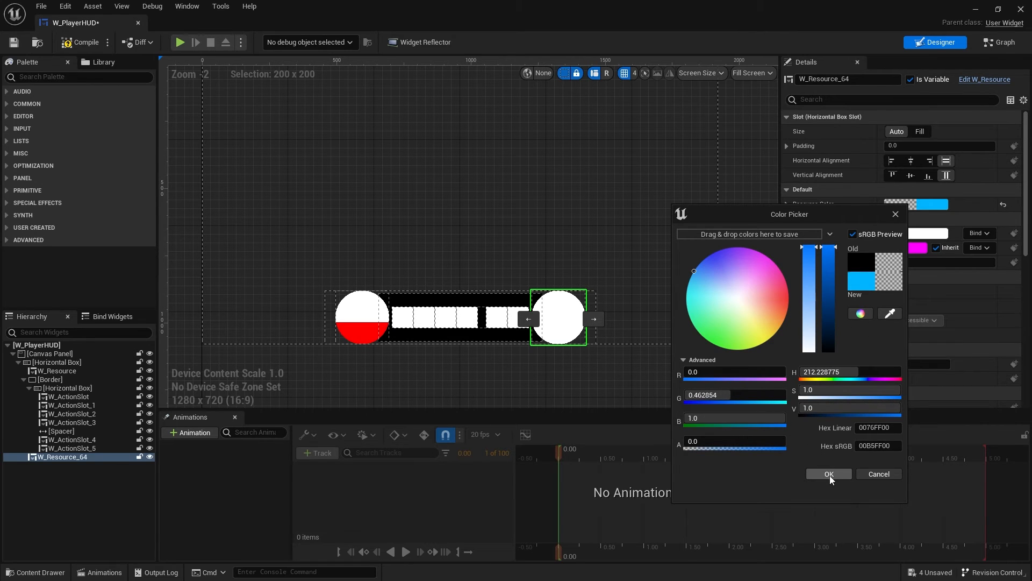
{"action": "left_click", "coordinate": [828, 474]}
Step: Set the alpha of W_Resource_64's Resource Color to 1.0, then compile and save W_PlayerHUD
{"action": "left_click", "coordinate": [916, 204]}
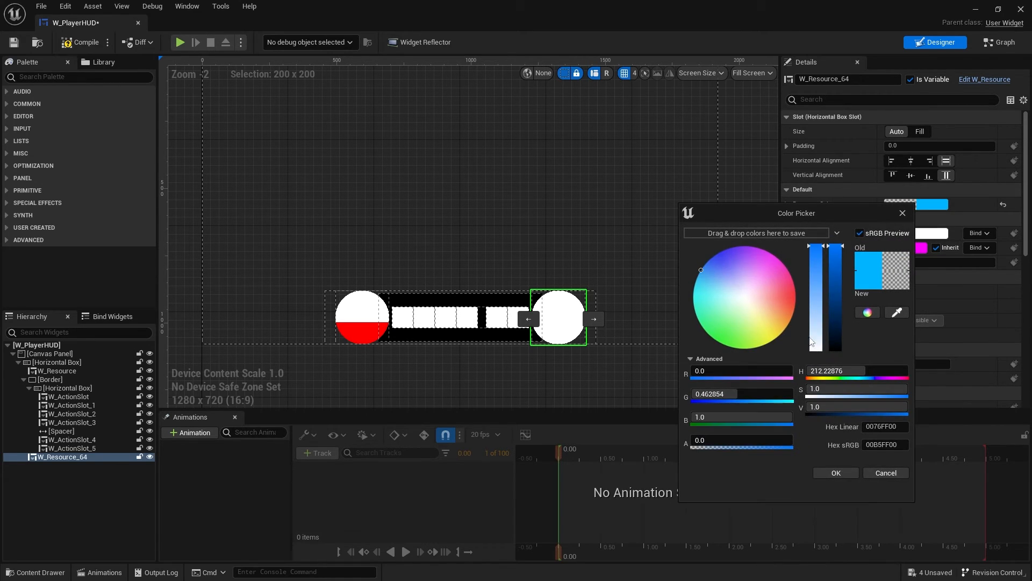
{"action": "left_click_drag", "start_coordinate": [715, 440], "coordinate": [792, 440]}
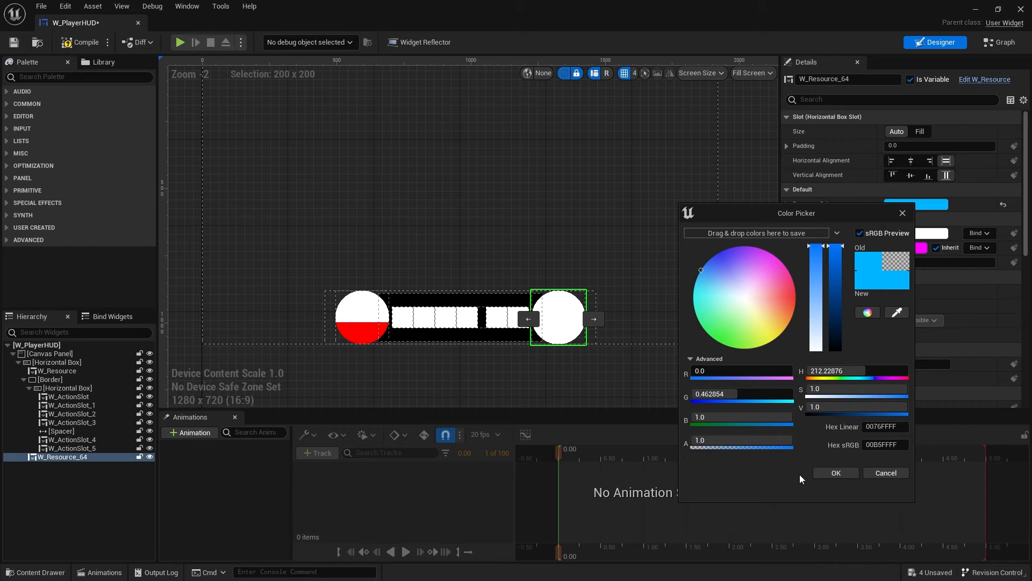
{"action": "left_click", "coordinate": [815, 473]}
{"action": "left_click", "coordinate": [716, 327]}
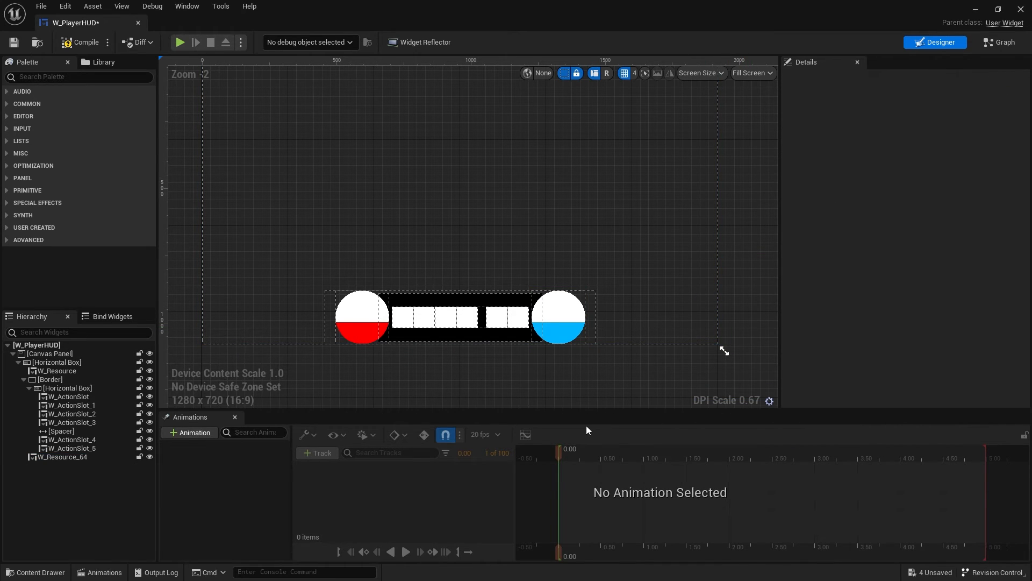
{"action": "left_click", "coordinate": [14, 42]}
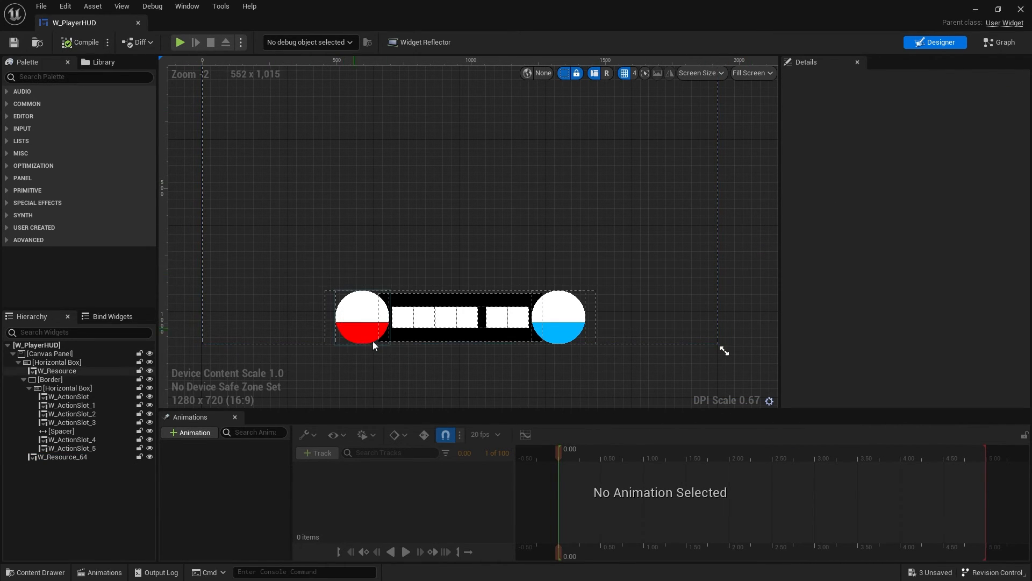
Step: Open the W_ActionSlot widget from the UserInterface folder
{"action": "scroll", "coordinate": [458, 351], "scroll_direction": "up", "scroll_amount": 6}
{"action": "right_click_drag", "start_coordinate": [313, 206], "coordinate": [314, 226]}
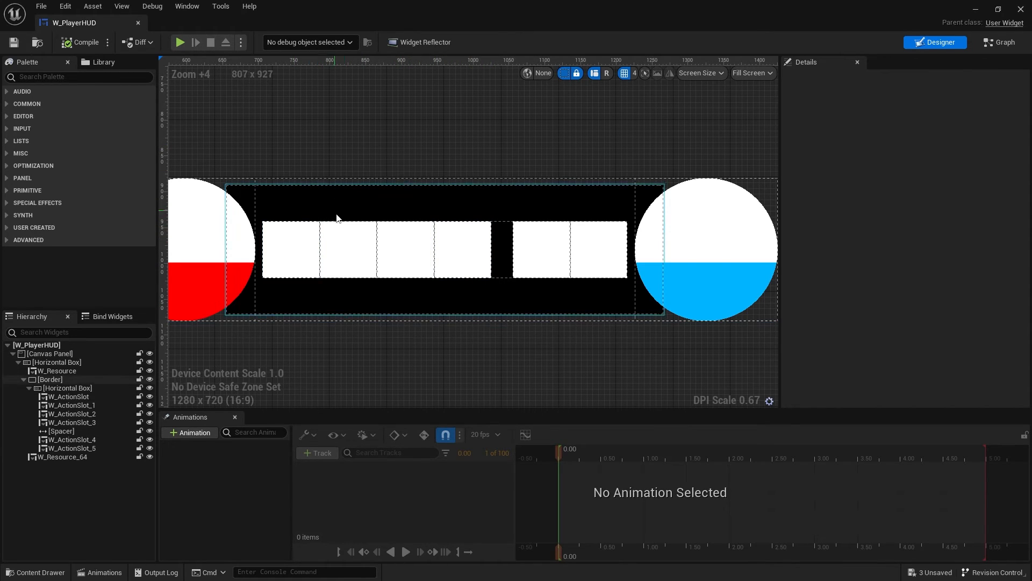
{"action": "left_click", "coordinate": [35, 572]}
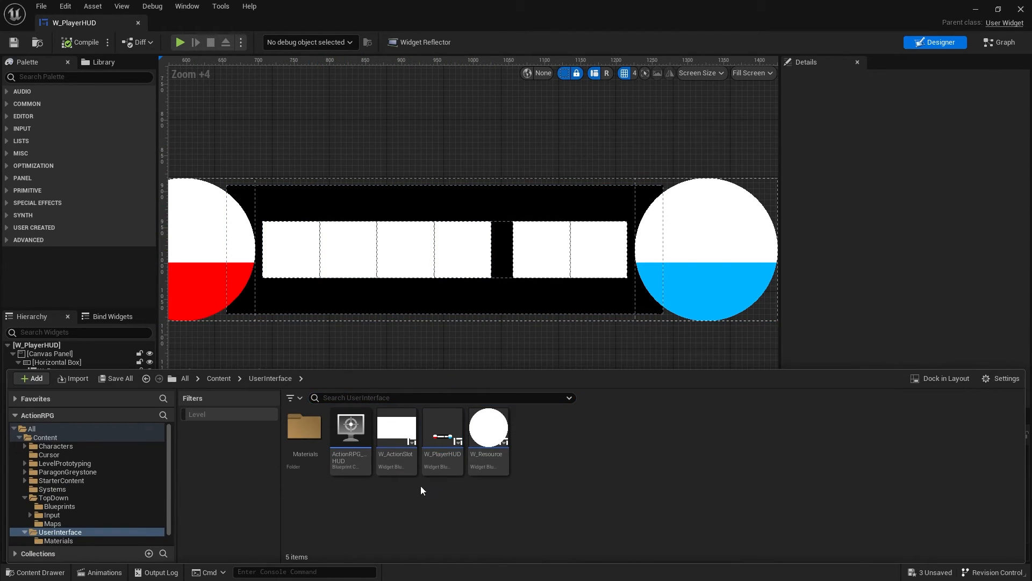
{"action": "double_click", "coordinate": [401, 435]}
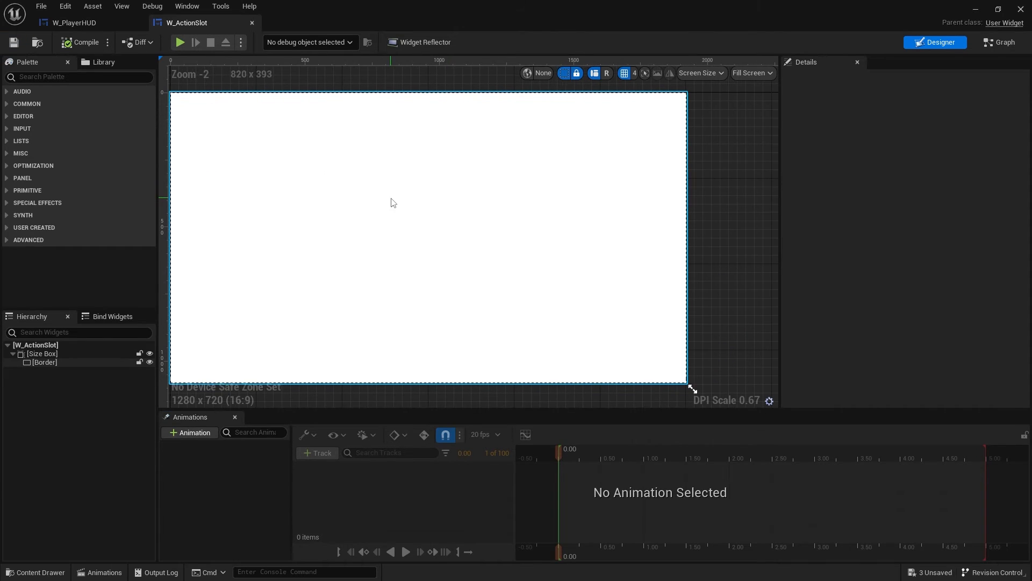
Step: Set the designer preview size of W_ActionSlot to Desired on Screen
{"action": "scroll", "coordinate": [398, 203], "scroll_direction": "down", "scroll_amount": 3}
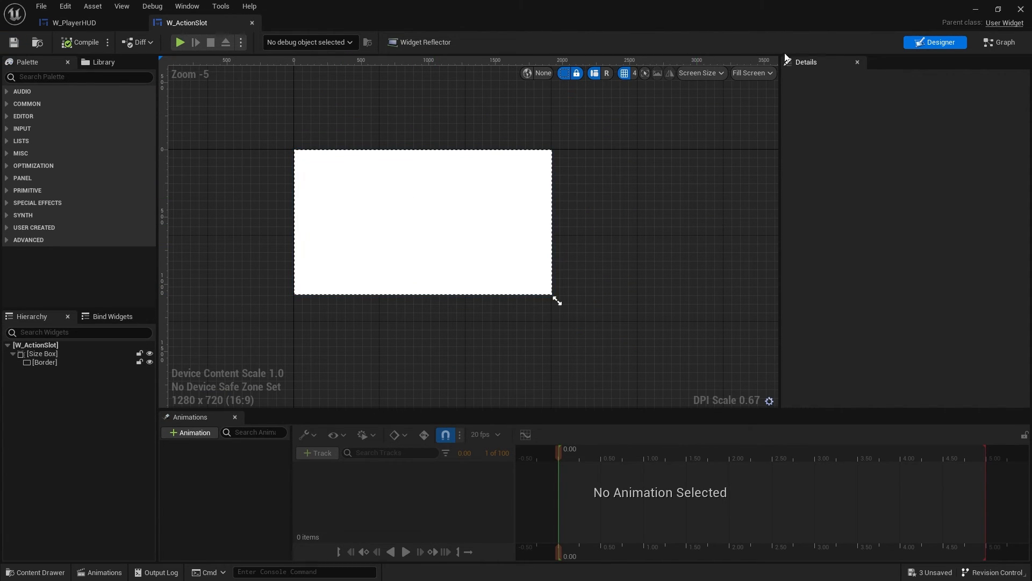
{"action": "left_click", "coordinate": [762, 74]}
{"action": "left_click", "coordinate": [786, 137]}
{"action": "scroll", "coordinate": [462, 248], "scroll_direction": "up", "scroll_amount": 5}
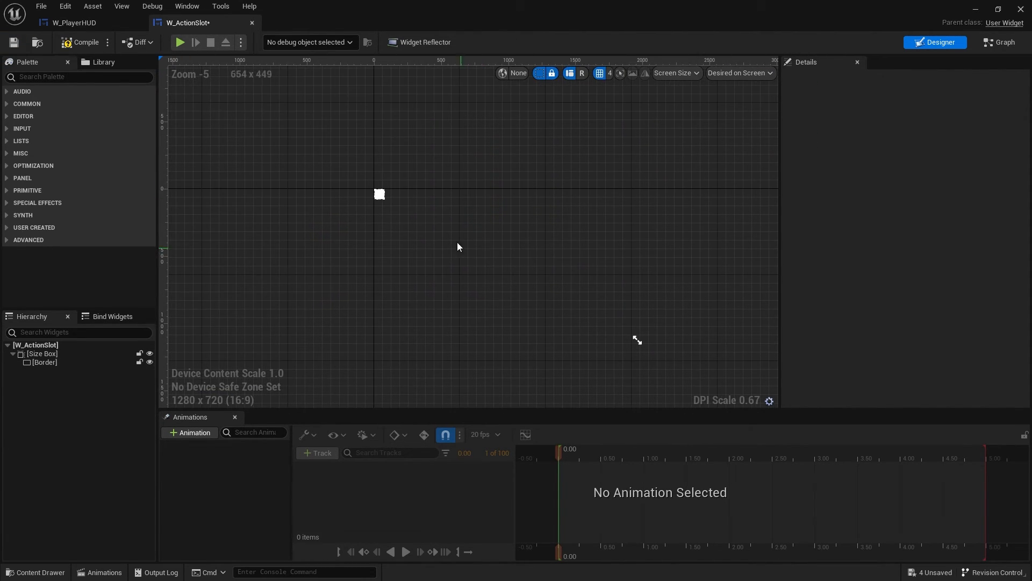
{"action": "scroll", "coordinate": [427, 192], "scroll_direction": "up", "scroll_amount": 2}
{"action": "right_click_drag", "start_coordinate": [427, 192], "coordinate": [516, 211]}
{"action": "scroll", "coordinate": [378, 217], "scroll_direction": "up", "scroll_amount": 3}
{"action": "right_click_drag", "start_coordinate": [294, 201], "coordinate": [425, 244]}
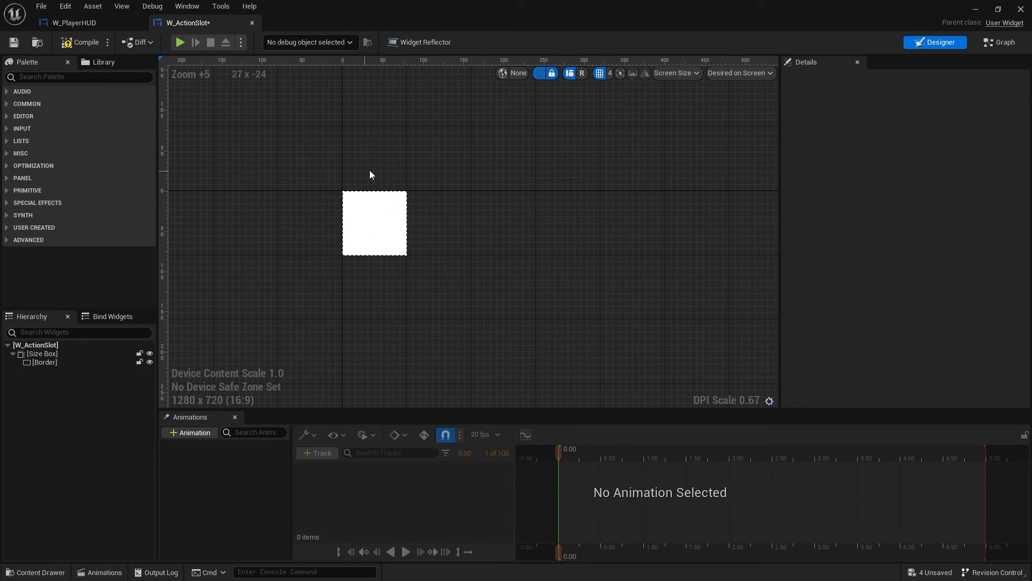
{"action": "scroll", "coordinate": [392, 204], "scroll_direction": "up", "scroll_amount": 4}
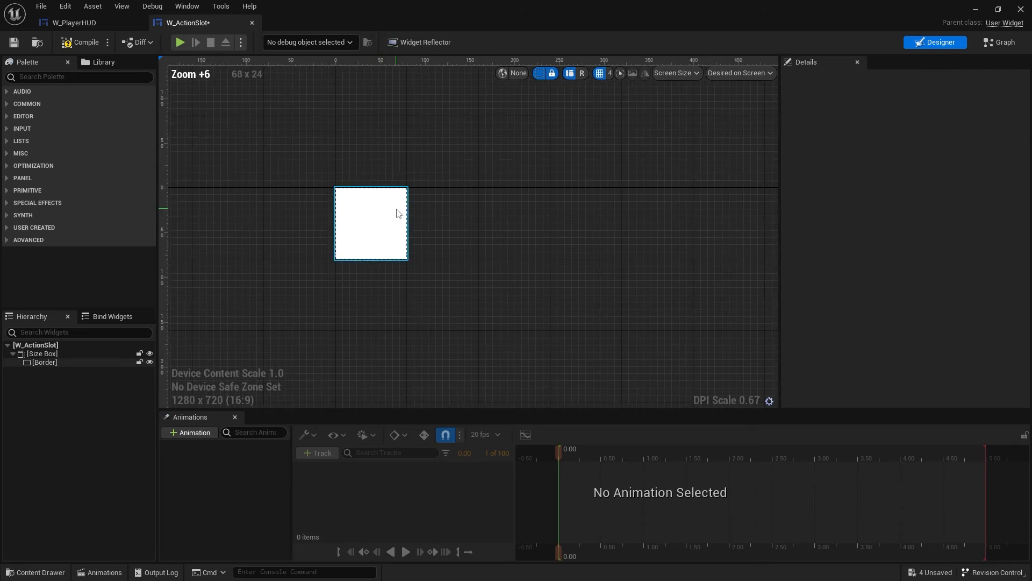
{"action": "right_click_drag", "start_coordinate": [387, 216], "coordinate": [393, 223]}
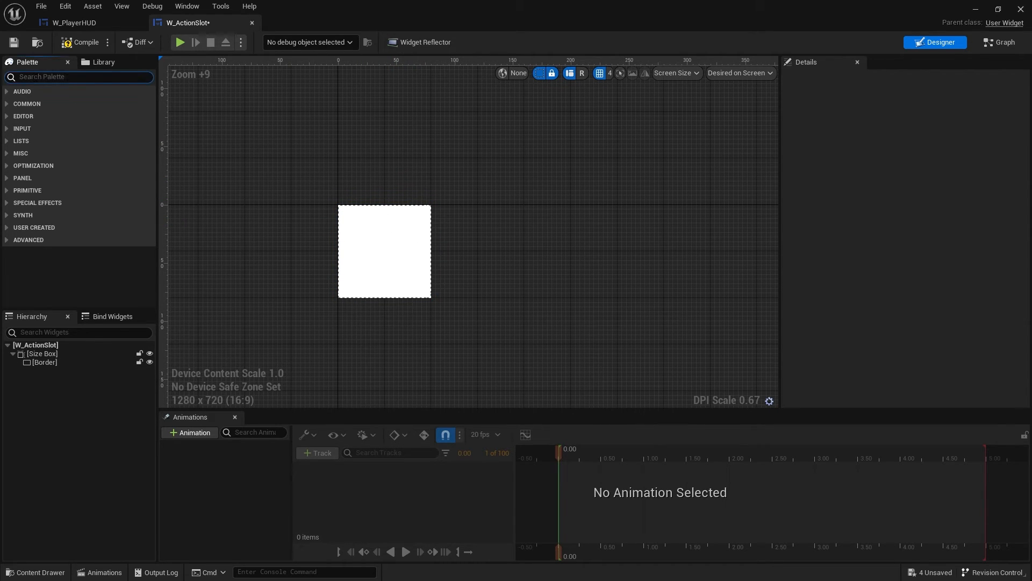
Step: Wrap the Border with an Overlay and make the Border fill it both horizontally and vertically
{"action": "left_click", "coordinate": [50, 362]}
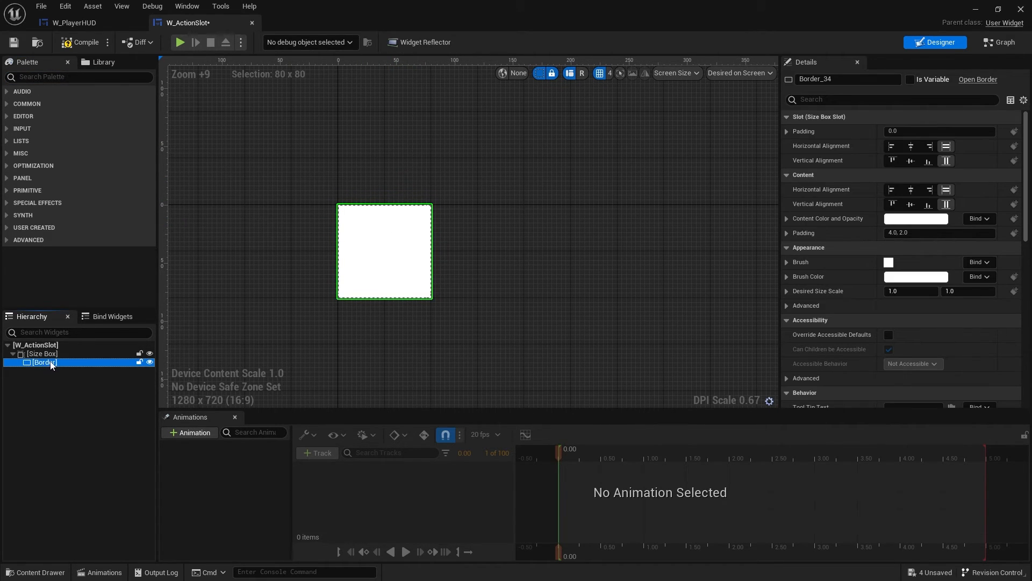
{"action": "right_click", "coordinate": [49, 363]}
{"action": "mouse_move", "coordinate": [86, 464]}
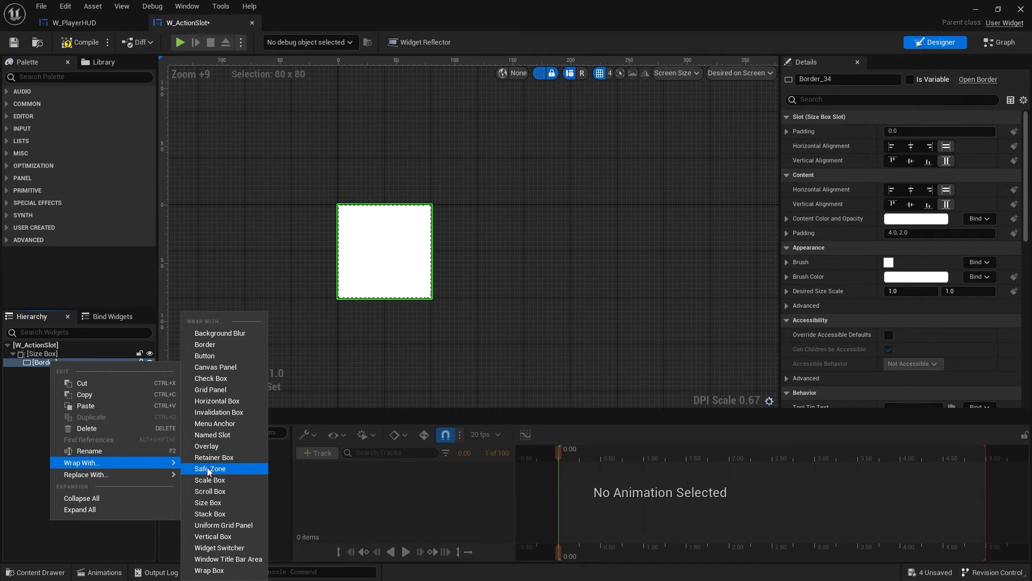
{"action": "left_click", "coordinate": [210, 446]}
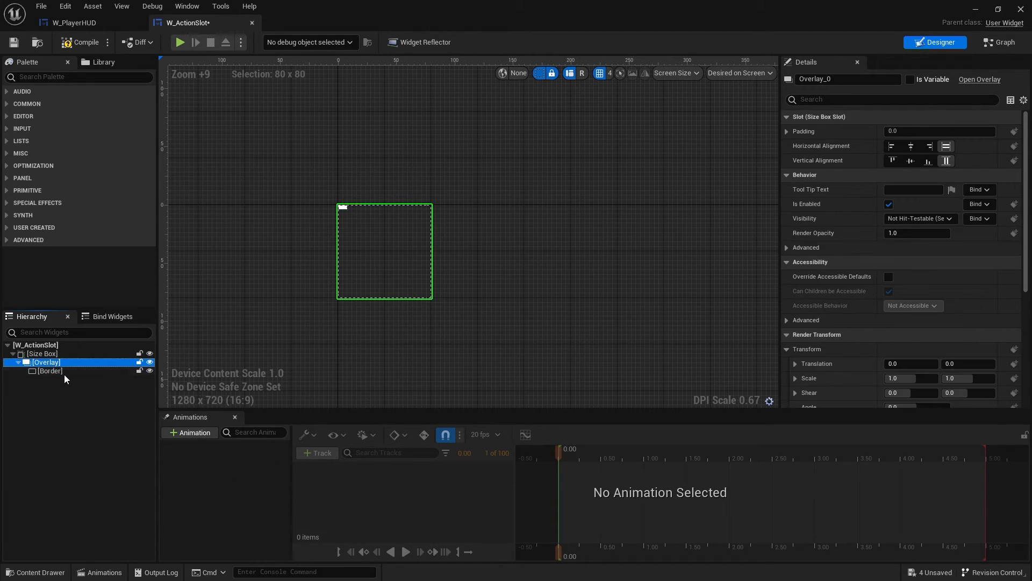
{"action": "left_click", "coordinate": [946, 147]}
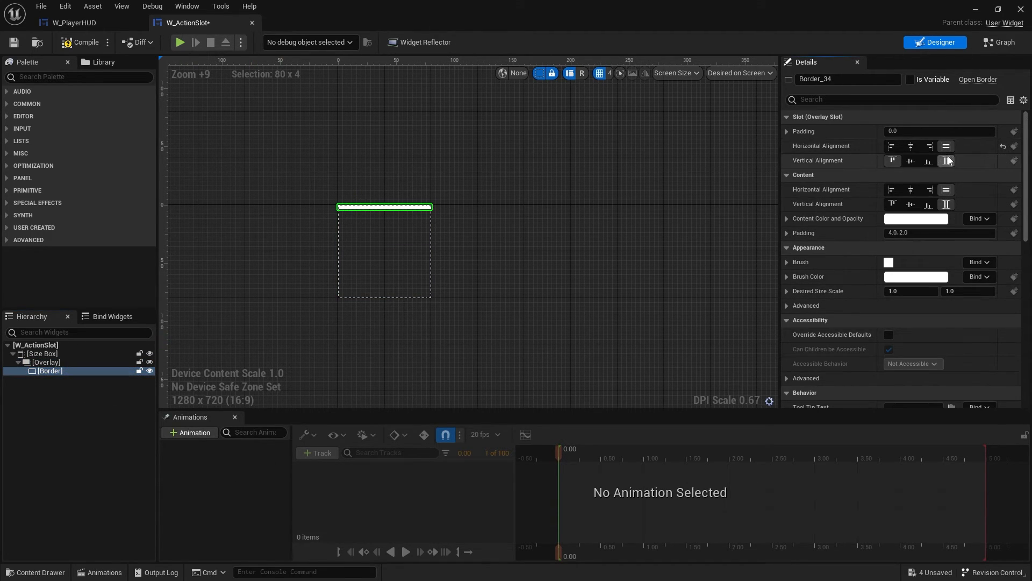
{"action": "left_click", "coordinate": [946, 161]}
Step: Add an Image widget to the Overlay beneath the Border in the hierarchy
{"action": "left_click", "coordinate": [82, 361]}
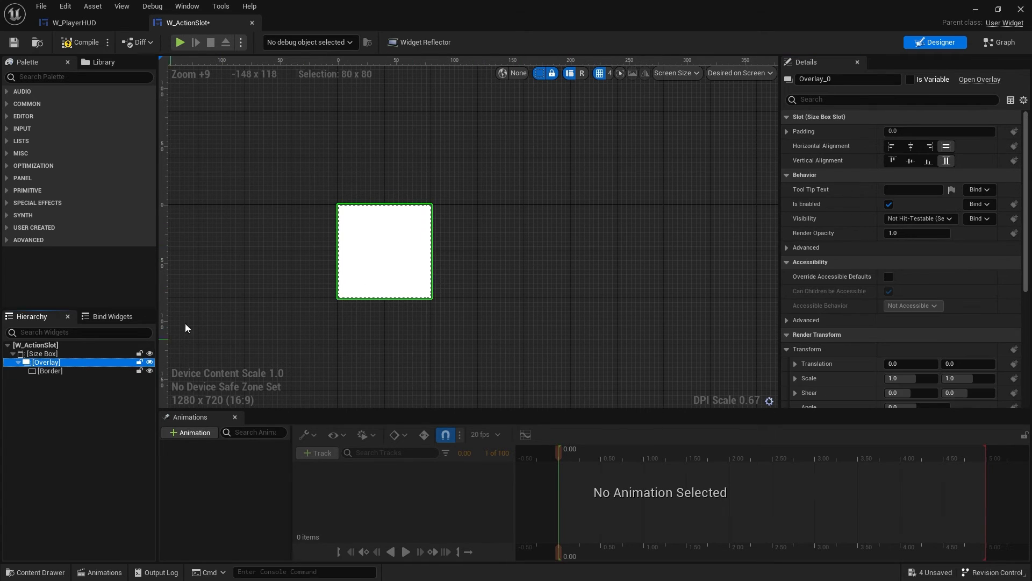
{"action": "left_click", "coordinate": [50, 77]}
{"action": "type", "text": "I"}
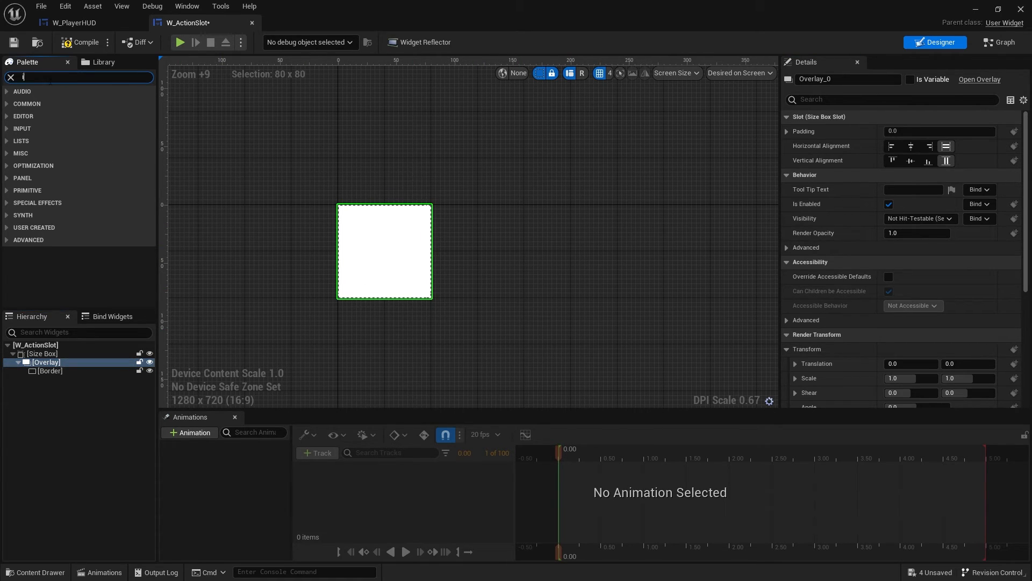
{"action": "left_click_drag", "start_coordinate": [49, 103], "coordinate": [56, 379]}
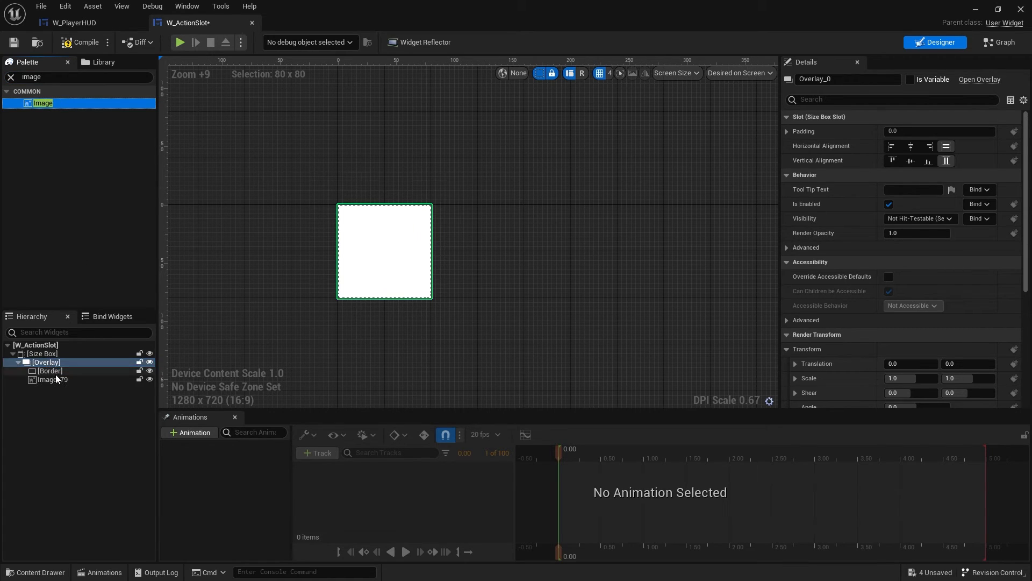
Step: Center the image horizontally in the Overlay and set its render transform Y translation to -40
{"action": "left_click", "coordinate": [54, 379]}
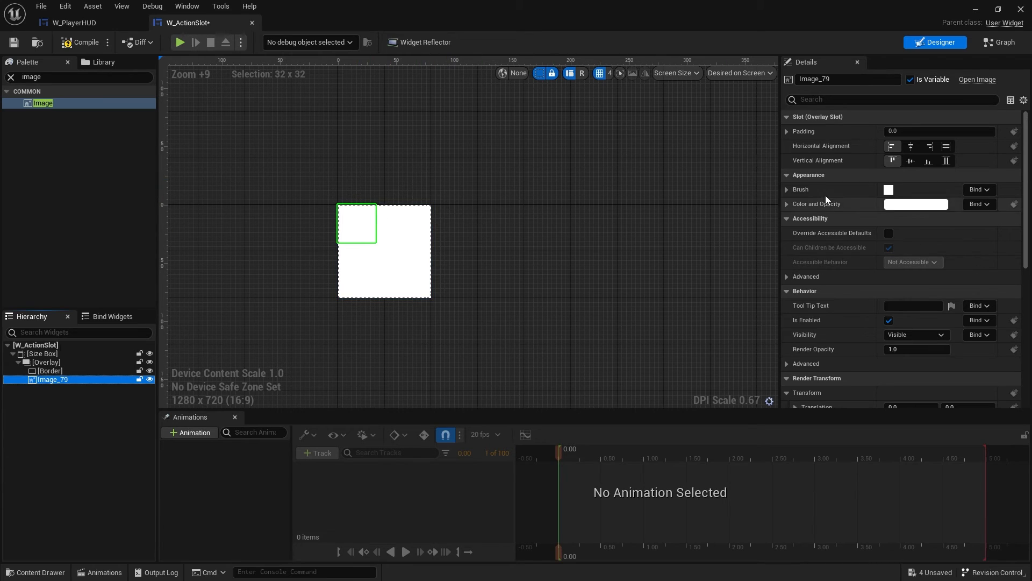
{"action": "left_click", "coordinate": [911, 146]}
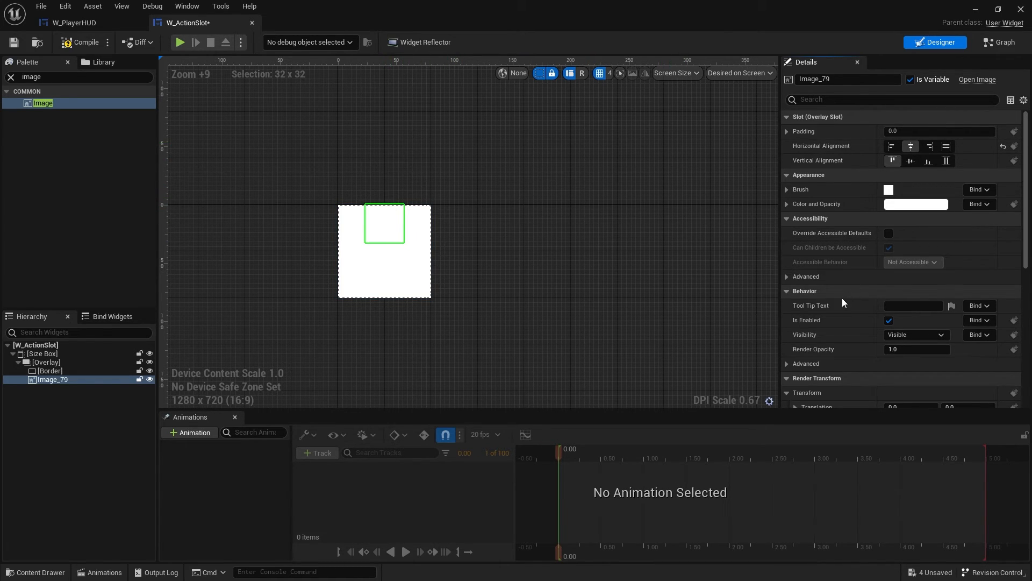
{"action": "scroll", "coordinate": [842, 299], "scroll_direction": "down", "scroll_amount": 5}
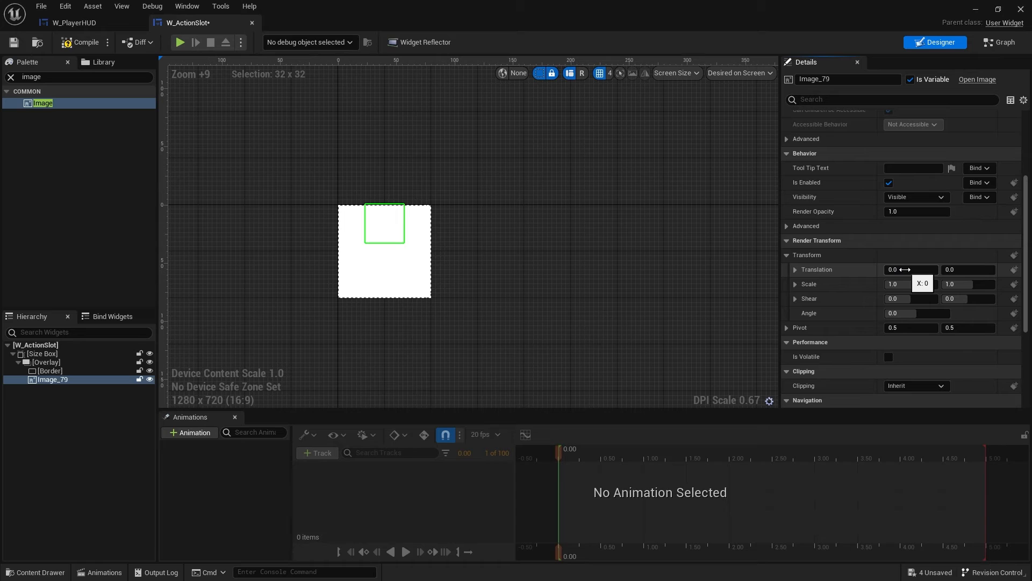
{"action": "left_click", "coordinate": [984, 272]}
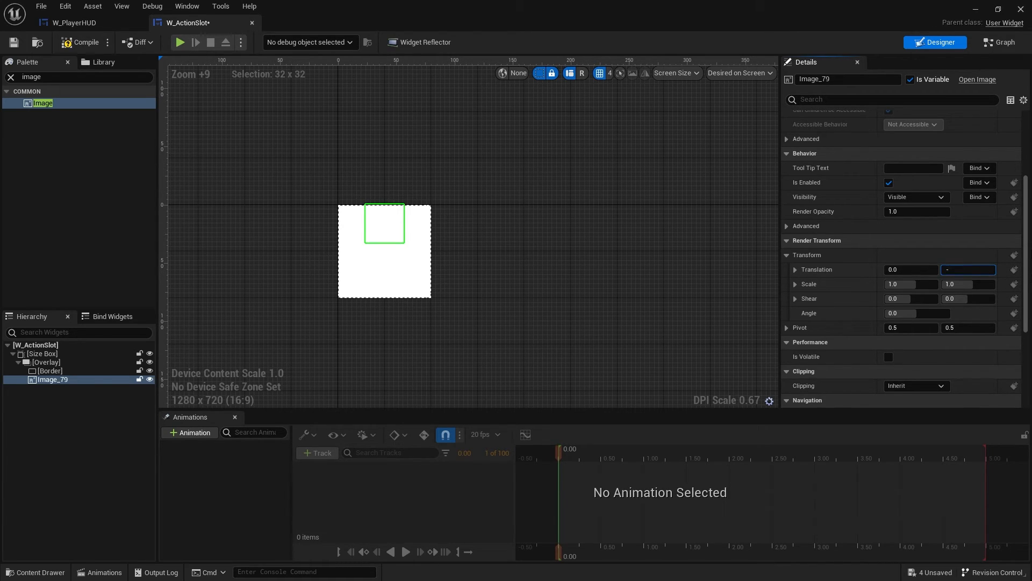
{"action": "key", "text": "Return"}
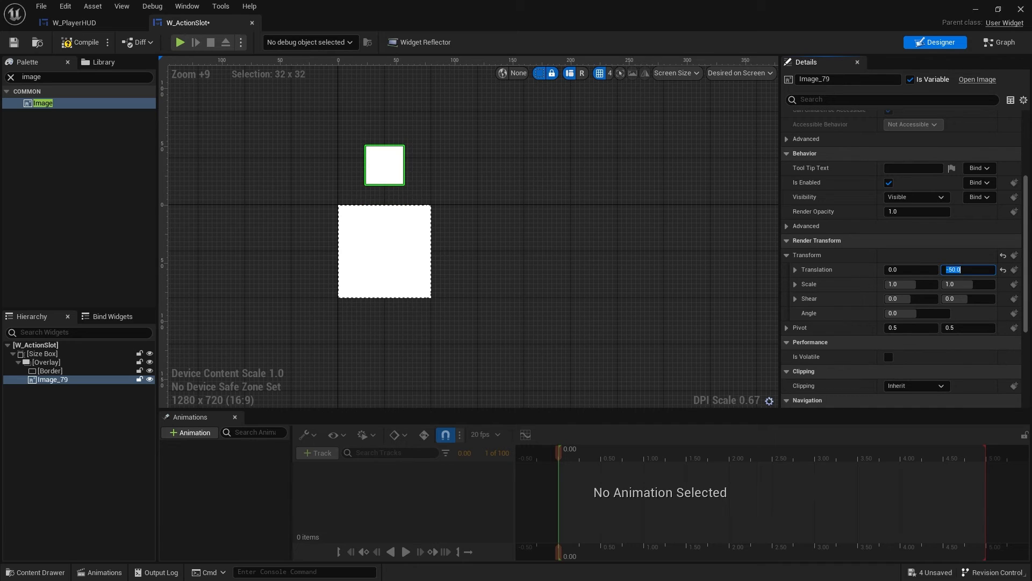
{"action": "type", "text": "-40"}
{"action": "key", "text": "Return"}
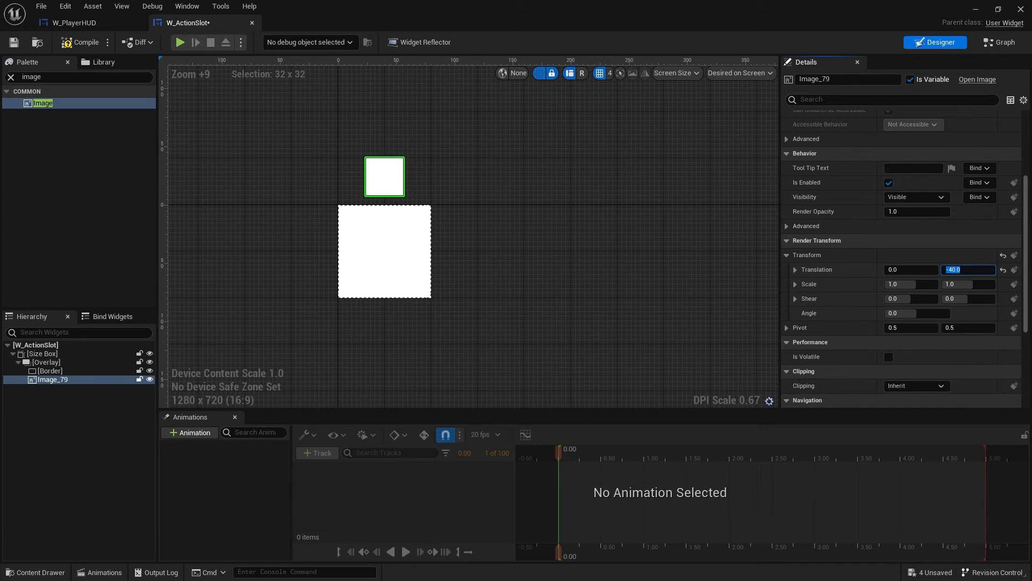
{"action": "left_click", "coordinate": [419, 251]}
{"action": "right_click_drag", "start_coordinate": [582, 253], "coordinate": [646, 265]}
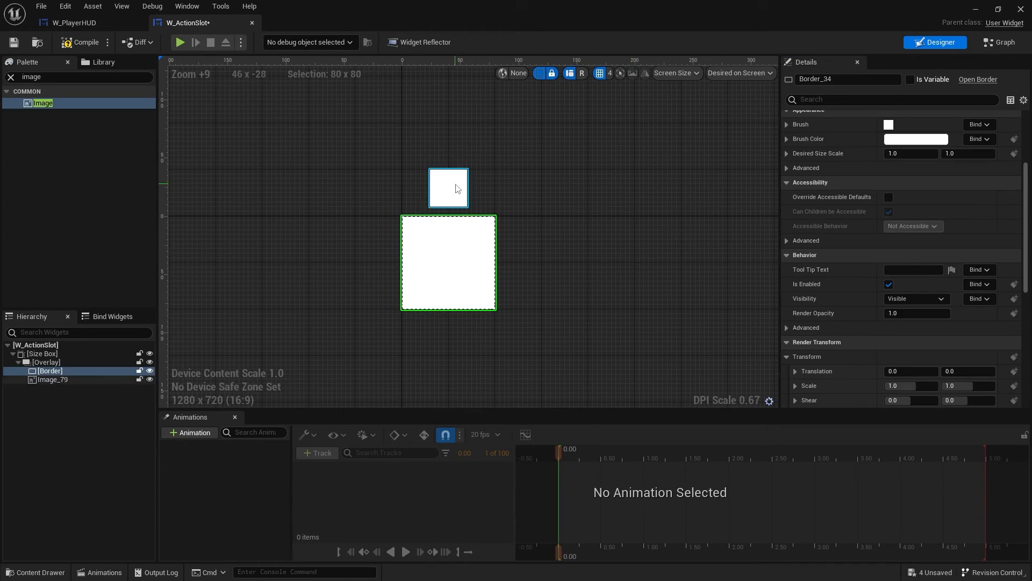
Step: Rename the Image widget above the Border to IMG_Icon
{"action": "left_click", "coordinate": [453, 187]}
{"action": "left_click", "coordinate": [823, 79]}
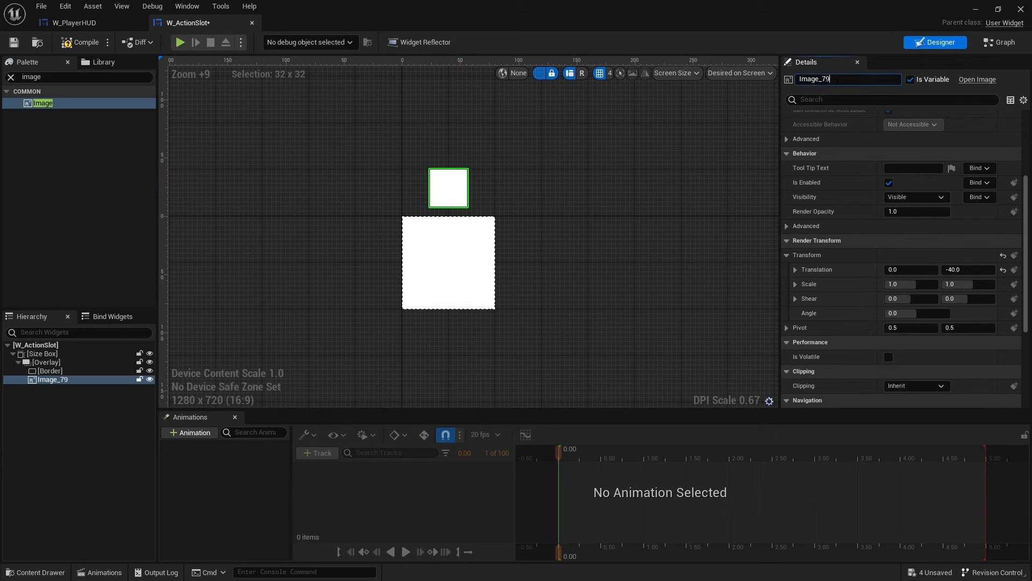
{"action": "type", "text": "IMG_Icon"}
{"action": "key", "text": "Return"}
Step: Add an instance-editable variable named ControlIcon of type Texture 2D to W_ActionSlot
{"action": "left_click", "coordinate": [999, 42]}
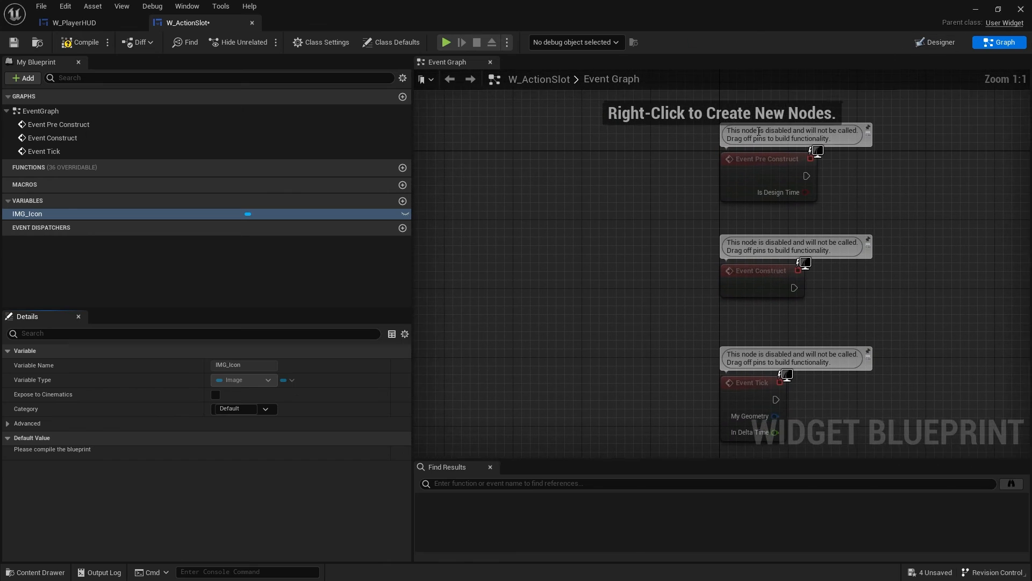
{"action": "left_click", "coordinate": [403, 201]}
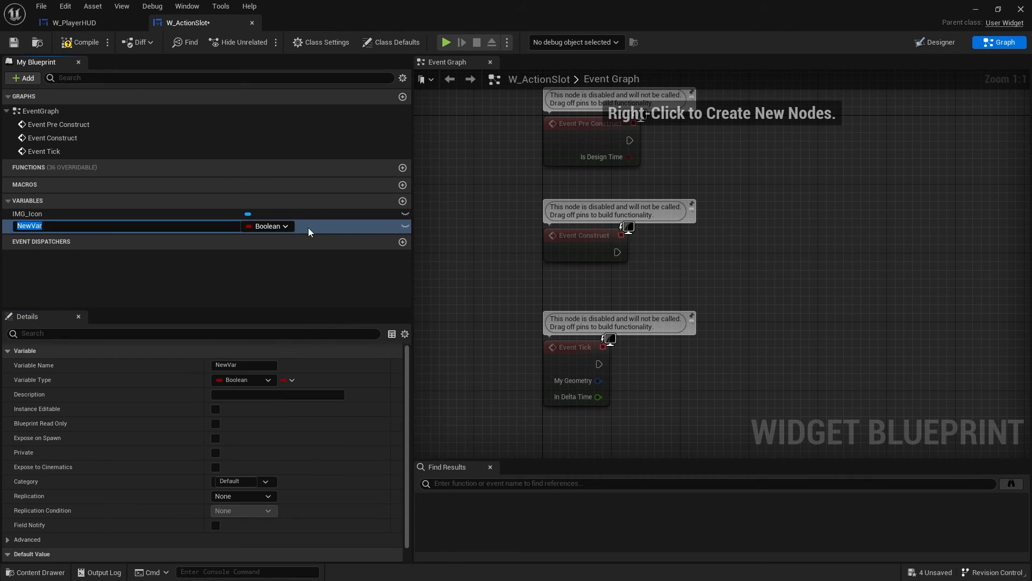
{"action": "type", "text": "C"}
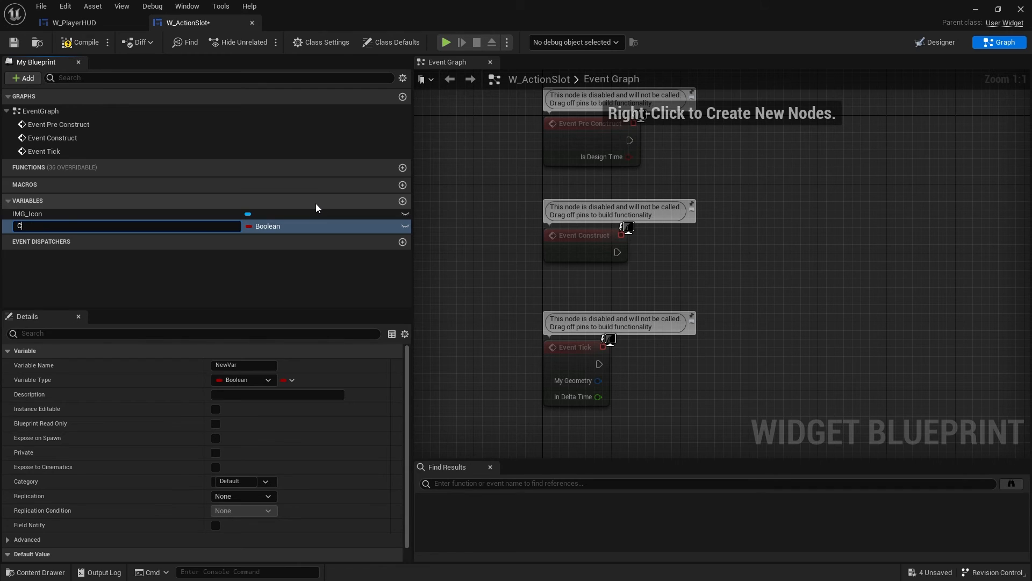
{"action": "type", "text": "ontrolIcon"}
{"action": "key", "text": "Return"}
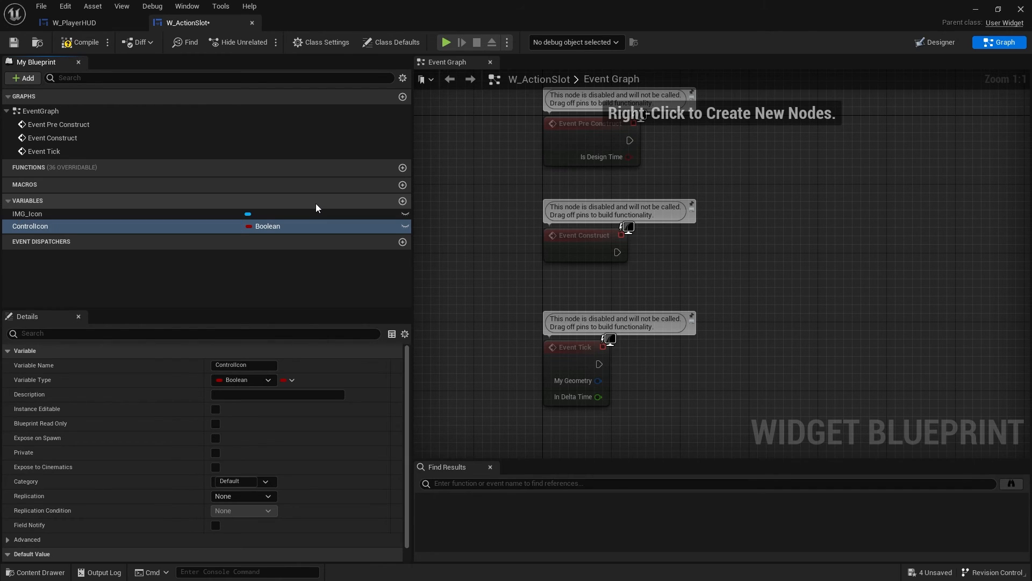
{"action": "left_click", "coordinate": [266, 226]}
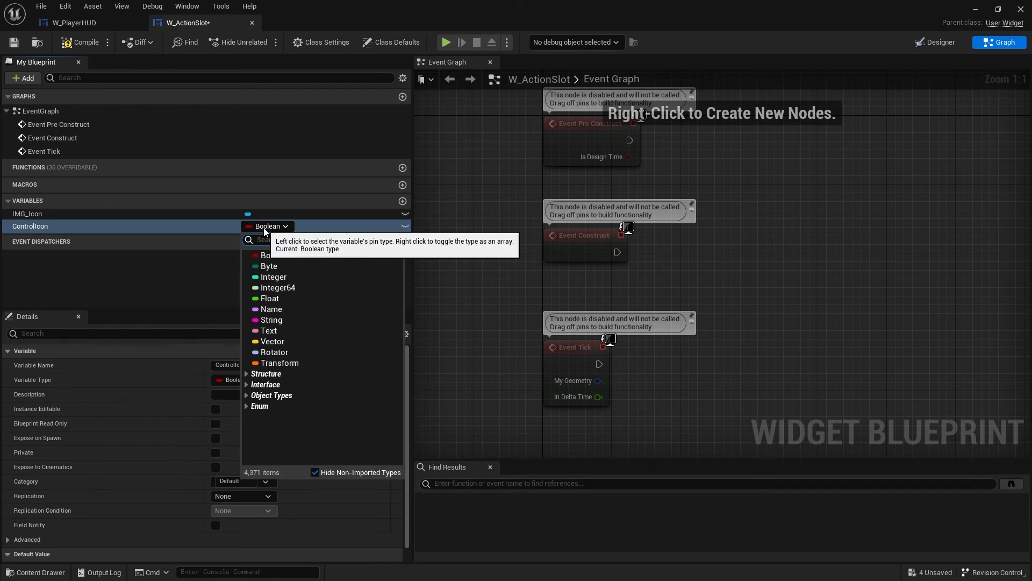
{"action": "type", "text": "texture 2d"}
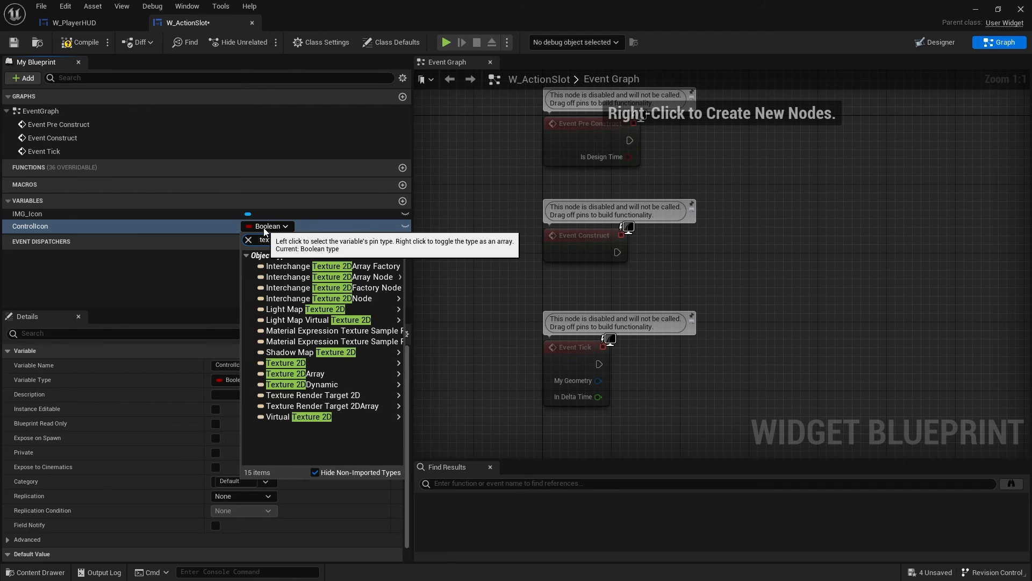
{"action": "left_click", "coordinate": [308, 364]}
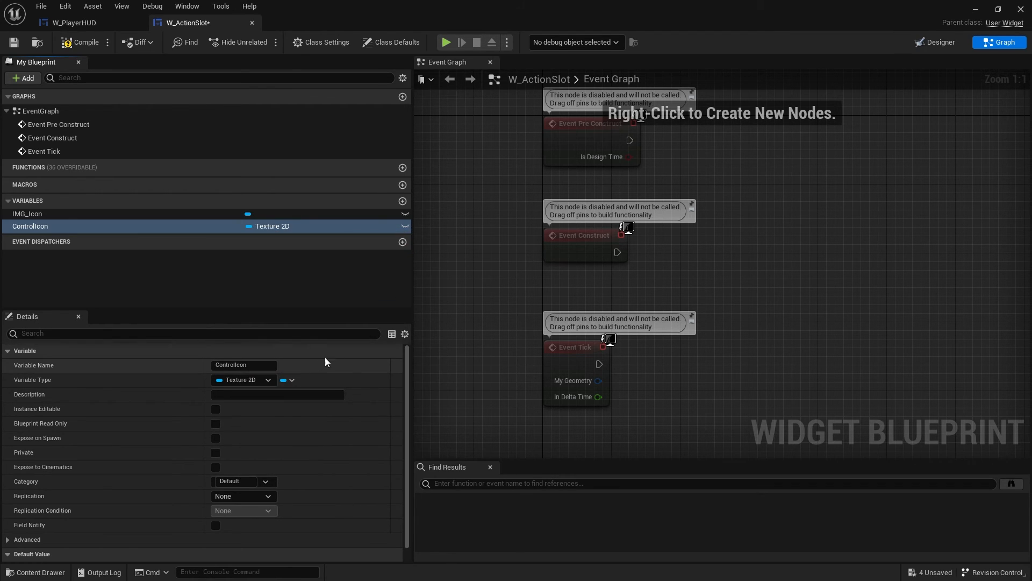
{"action": "left_click", "coordinate": [405, 226]}
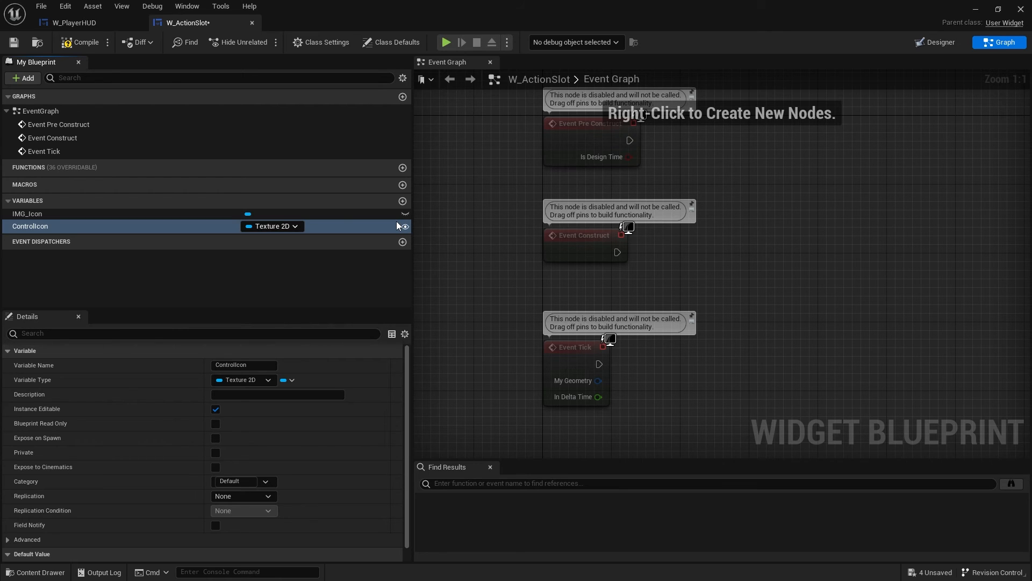
Step: Add a Set Brush from Texture node targeting IMG_Icon in the Event Graph and execute it from Event Pre Construct
{"action": "right_click_drag", "start_coordinate": [779, 273], "coordinate": [701, 407]}
{"action": "left_click_drag", "start_coordinate": [518, 258], "coordinate": [612, 232]}
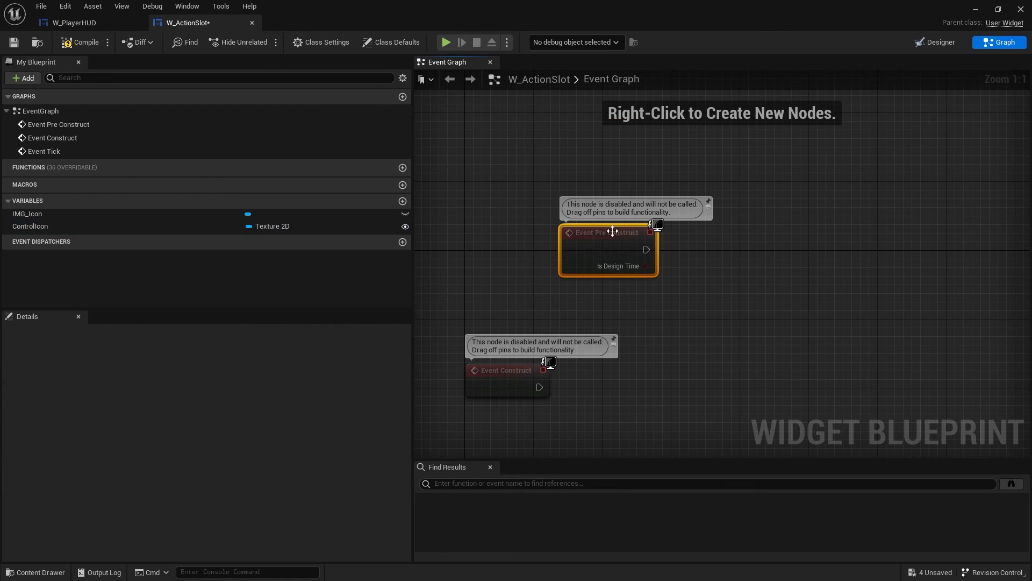
{"action": "mouse_move", "coordinate": [131, 215]}
{"action": "left_mouse_down"}
{"action": "mouse_move", "coordinate": [583, 192]}
{"action": "mouse_move", "coordinate": [575, 156]}
{"action": "mouse_move", "coordinate": [738, 201]}
{"action": "left_mouse_up"}
{"action": "type", "text": "set brush"}
{"action": "left_click", "coordinate": [830, 337]}
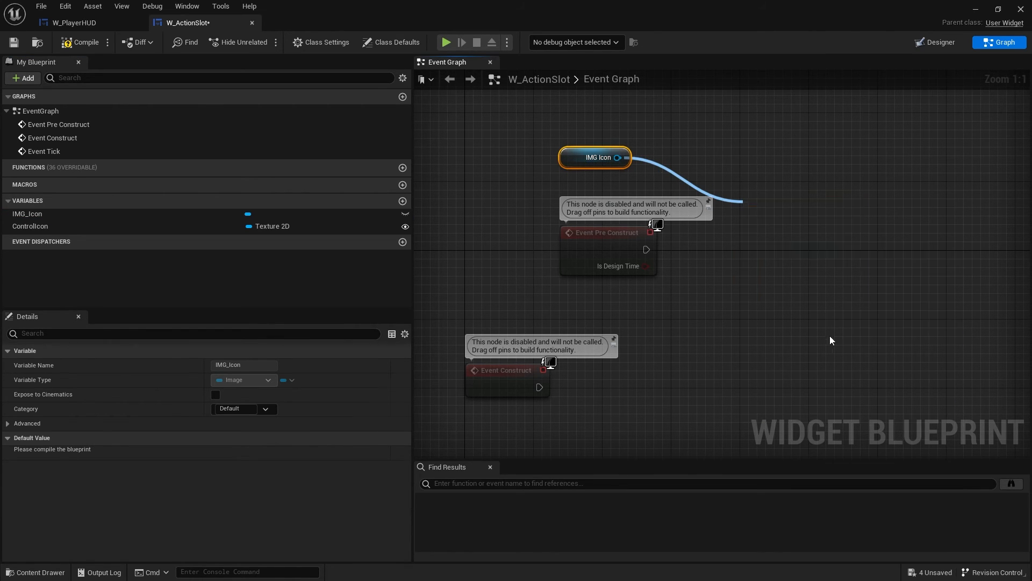
{"action": "left_click_drag", "start_coordinate": [647, 250], "coordinate": [647, 250]}
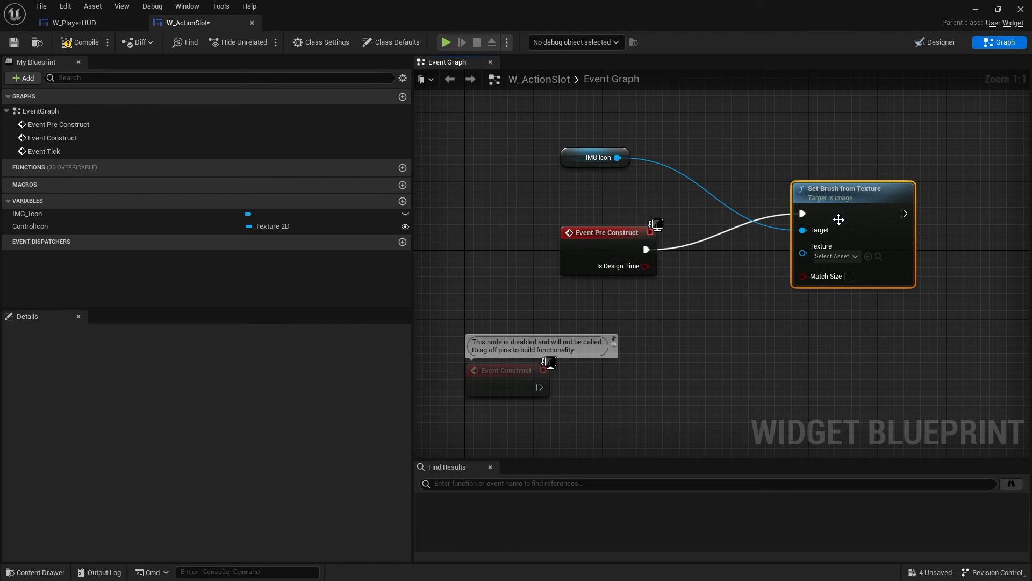
Step: Feed a ControlIcon getter into the Texture input of Set Brush from Texture and arrange the nodes around it
{"action": "left_click_drag", "start_coordinate": [837, 206], "coordinate": [872, 240]}
{"action": "mouse_move", "coordinate": [108, 224]}
{"action": "left_mouse_down"}
{"action": "mouse_move", "coordinate": [390, 232]}
{"action": "mouse_move", "coordinate": [839, 288]}
{"action": "left_mouse_up"}
{"action": "left_click_drag", "start_coordinate": [729, 283], "coordinate": [689, 309]}
{"action": "left_click_drag", "start_coordinate": [618, 244], "coordinate": [575, 245]}
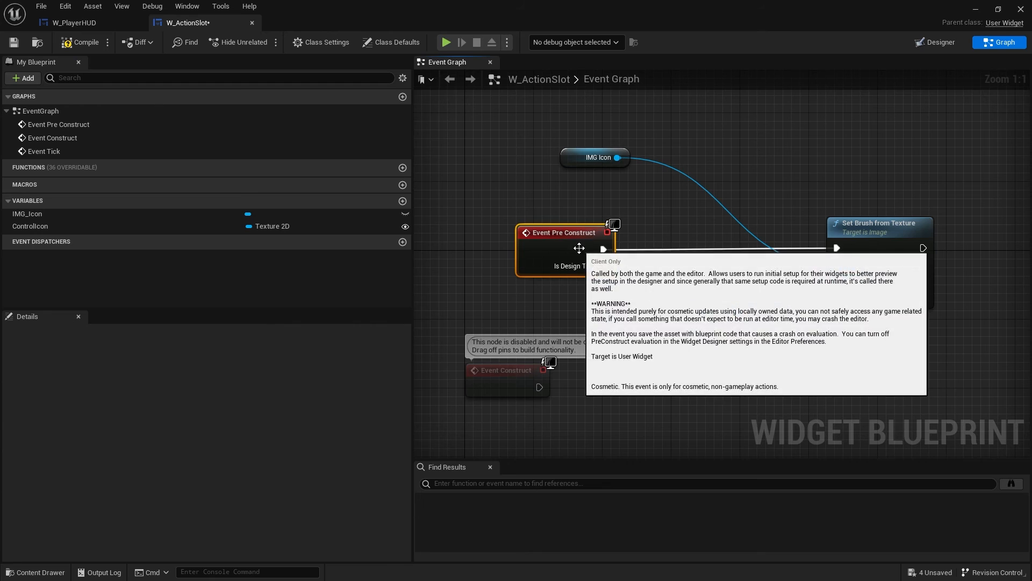
{"action": "left_click_drag", "start_coordinate": [695, 321], "coordinate": [679, 295]}
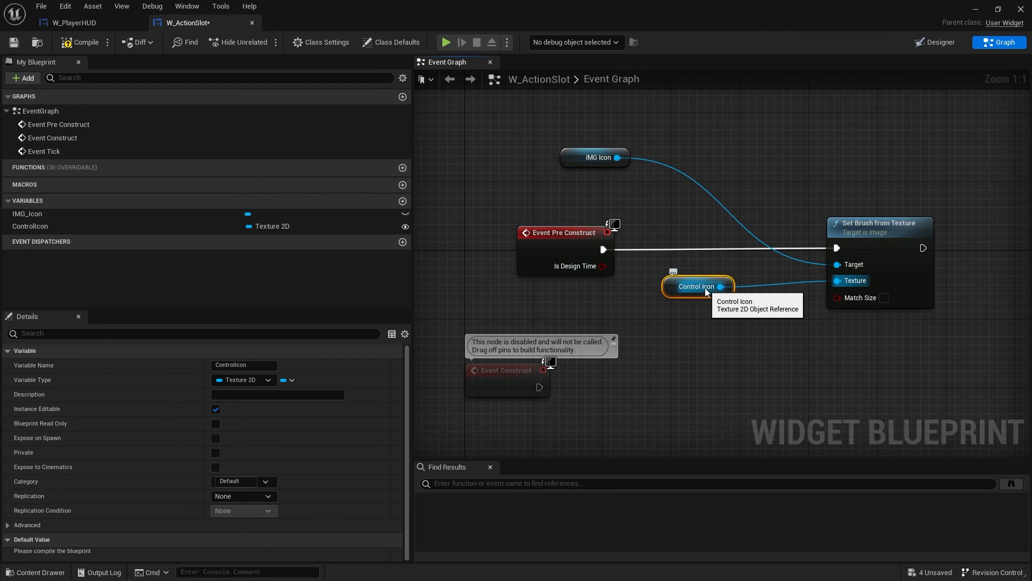
Step: Convert the ControlIcon getter to a validated get, run it between Event Pre Construct and Set Brush from Texture, and save the widget
{"action": "right_click", "coordinate": [695, 288]}
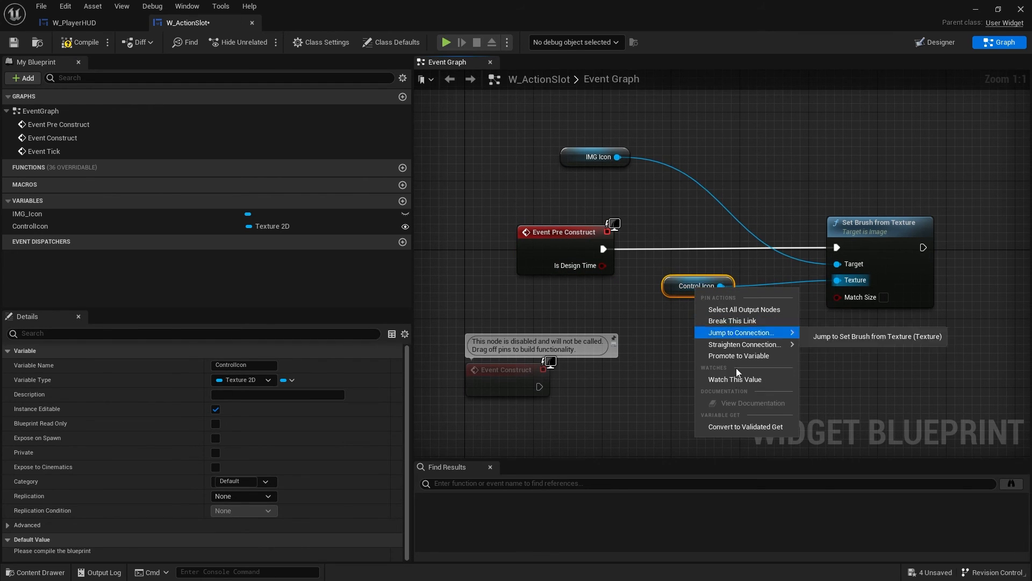
{"action": "left_click", "coordinate": [741, 427]}
{"action": "left_click_drag", "start_coordinate": [706, 288], "coordinate": [687, 241]}
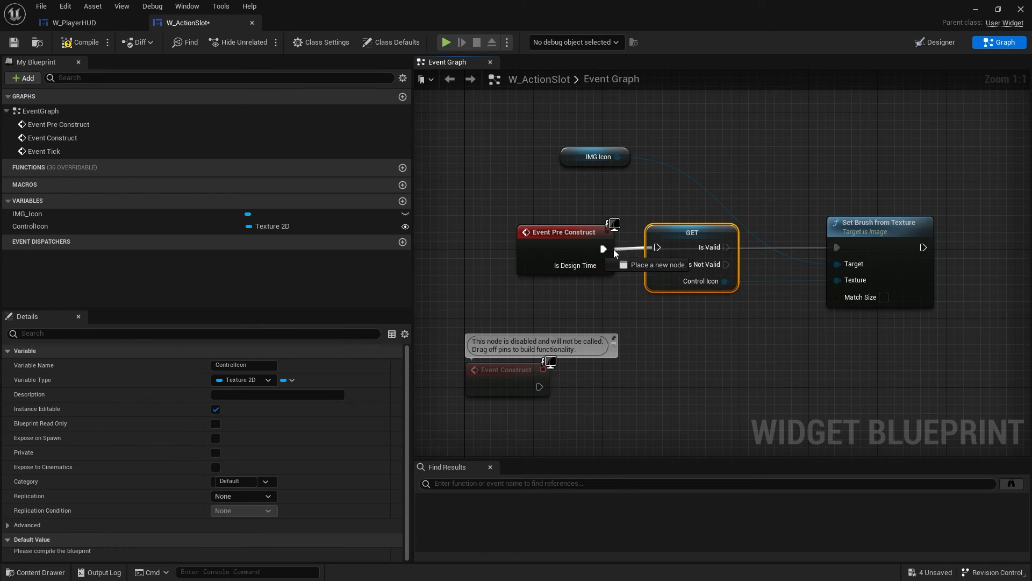
{"action": "left_click_drag", "start_coordinate": [839, 250], "coordinate": [839, 251]}
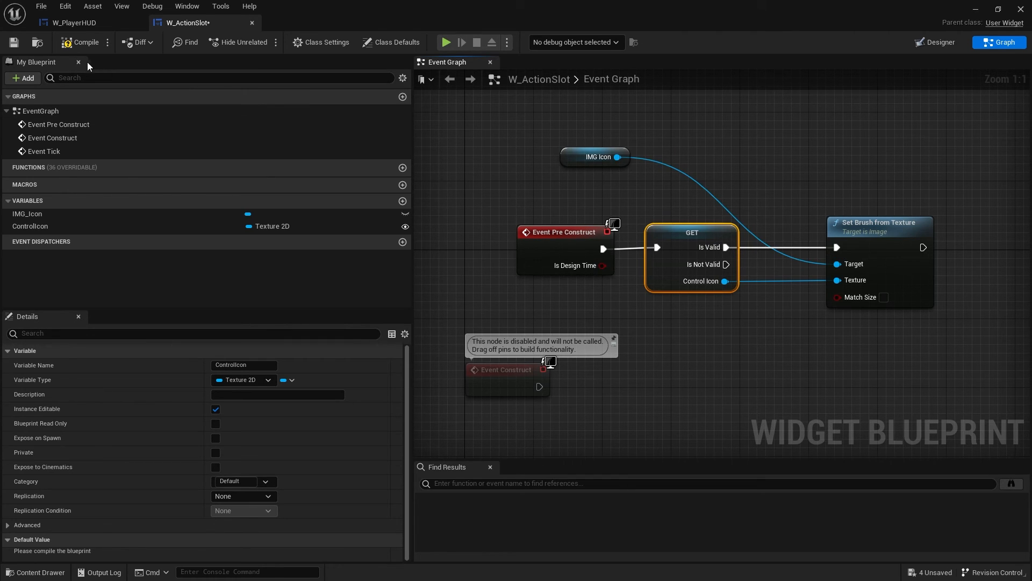
{"action": "left_click", "coordinate": [14, 42]}
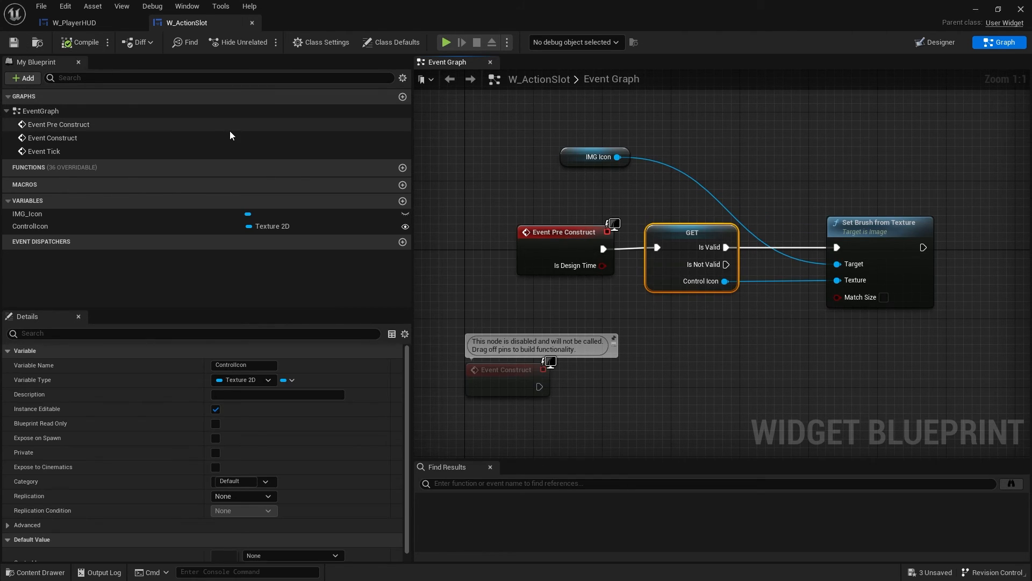
Step: In W_PlayerHUD, set the Control Icon of the first action slot to the AICON-Green texture
{"action": "left_click", "coordinate": [76, 23]}
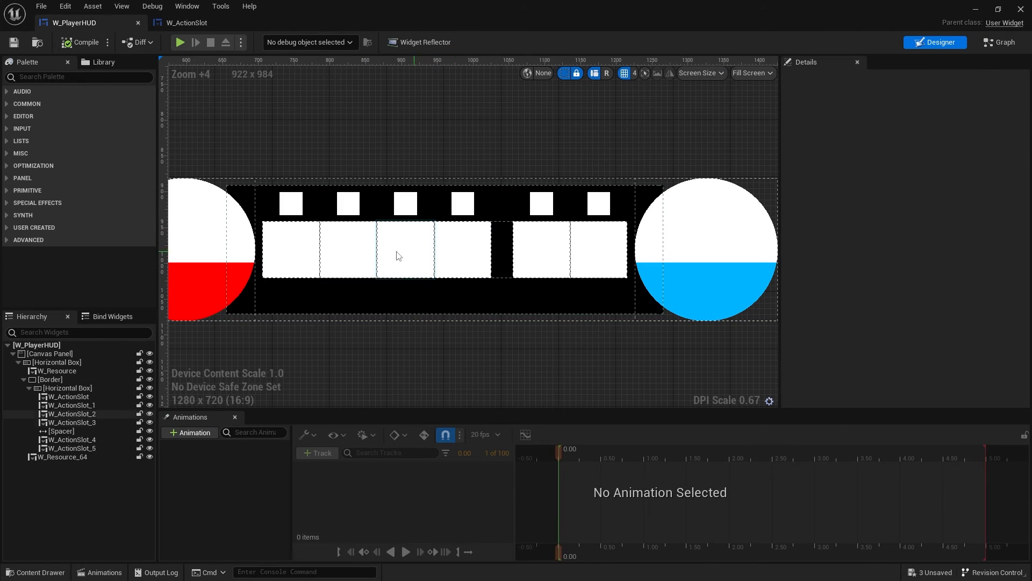
{"action": "right_click", "coordinate": [286, 265]}
{"action": "left_click", "coordinate": [293, 237]}
{"action": "left_click", "coordinate": [943, 209]}
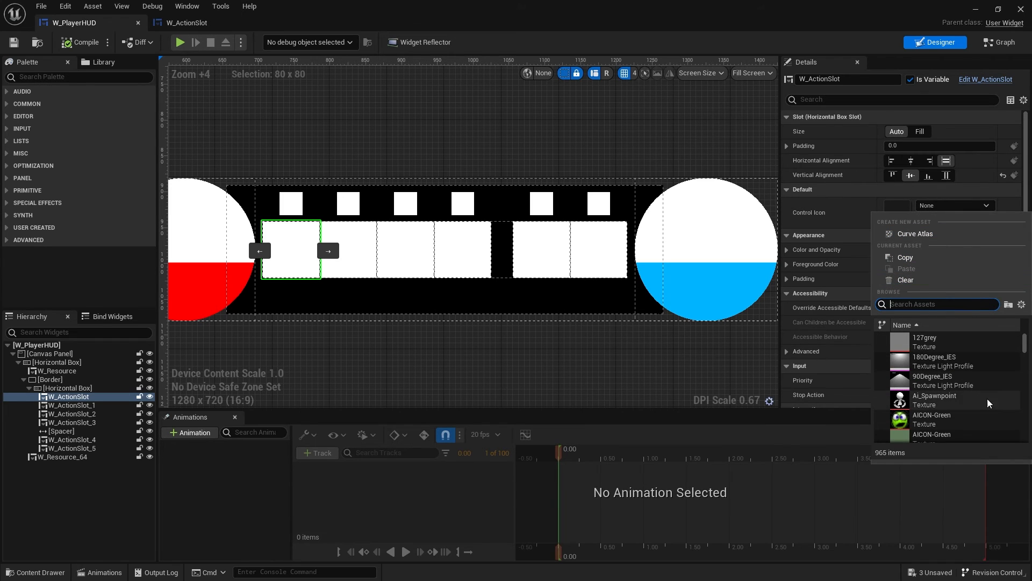
{"action": "left_click", "coordinate": [957, 419]}
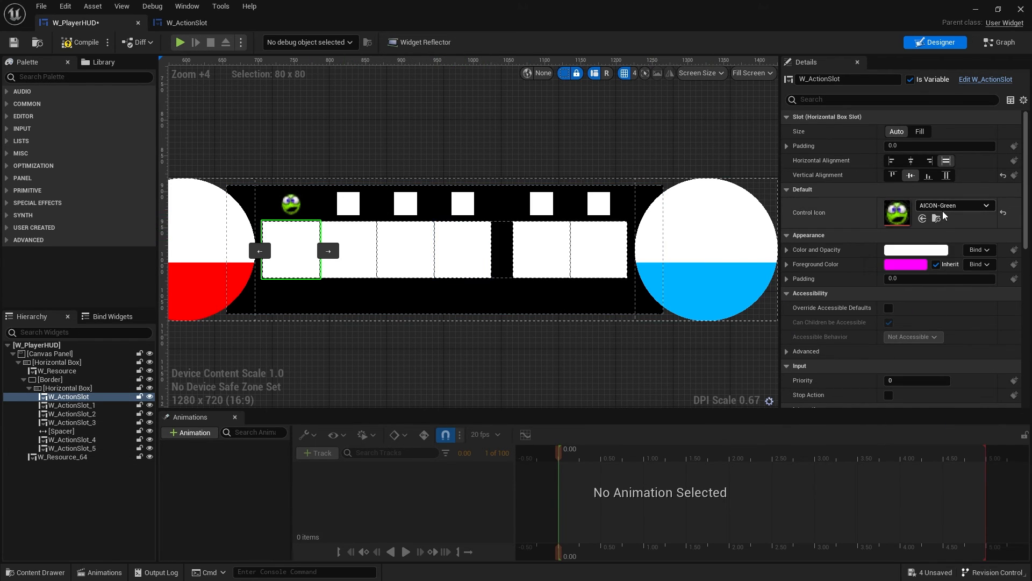
Step: Set the Control Icon of the second action slot, W_ActionSlot_1, to the Ai_Spawnpoint texture
{"action": "left_click", "coordinate": [339, 237]}
{"action": "left_click", "coordinate": [936, 206]}
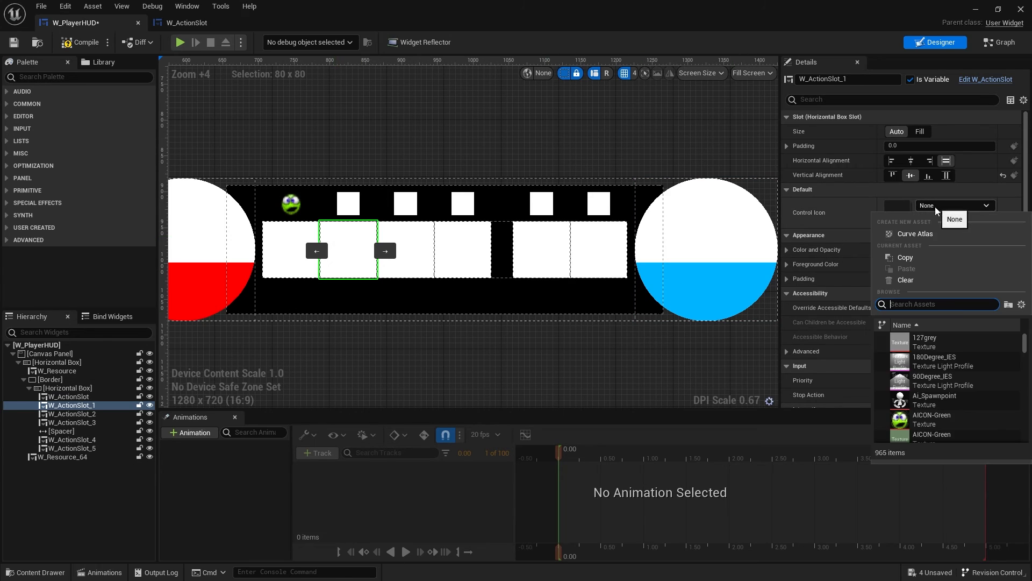
{"action": "left_click", "coordinate": [935, 400]}
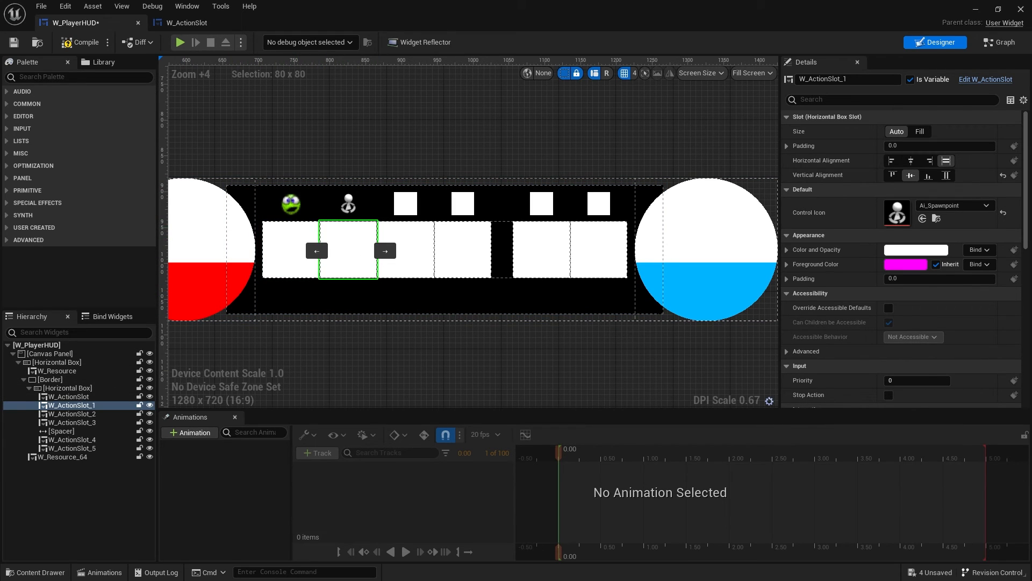
Step: Browse to Content/CIP_PC/Textures/Micro_Icons/PC_Controller/Light and look through the keyboard icon textures
{"action": "left_click", "coordinate": [38, 572]}
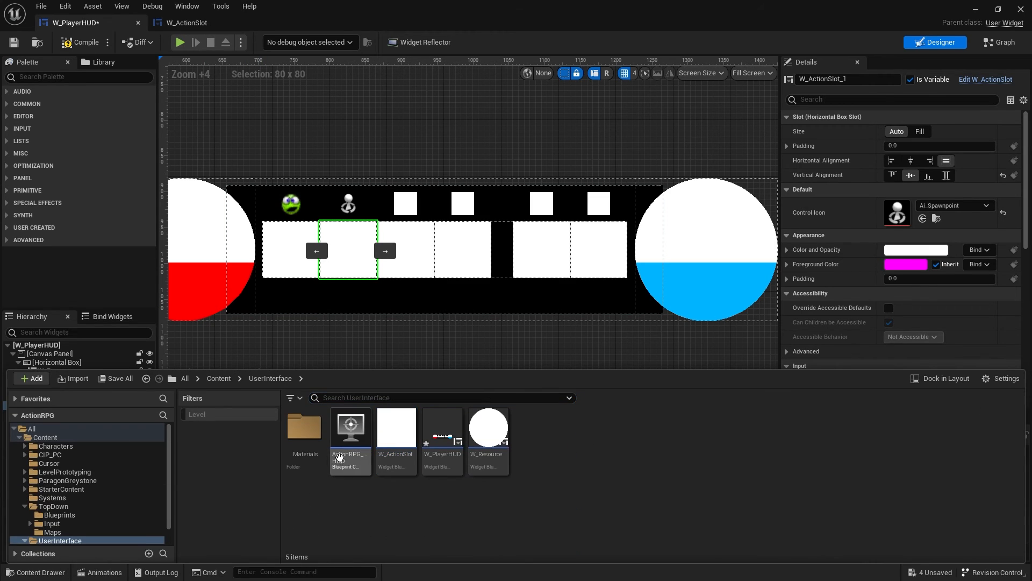
{"action": "left_click", "coordinate": [220, 379]}
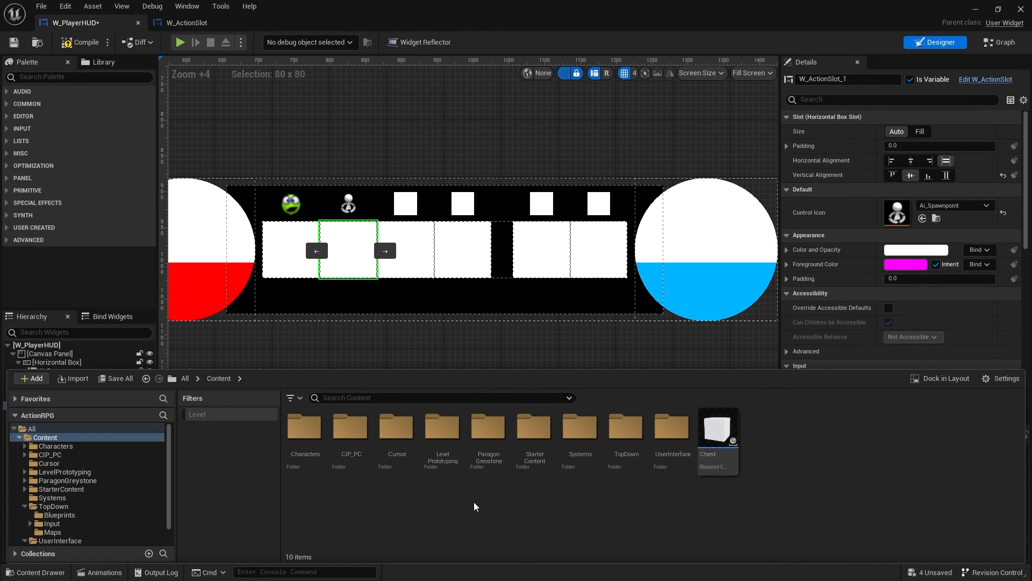
{"action": "double_click", "coordinate": [349, 430]}
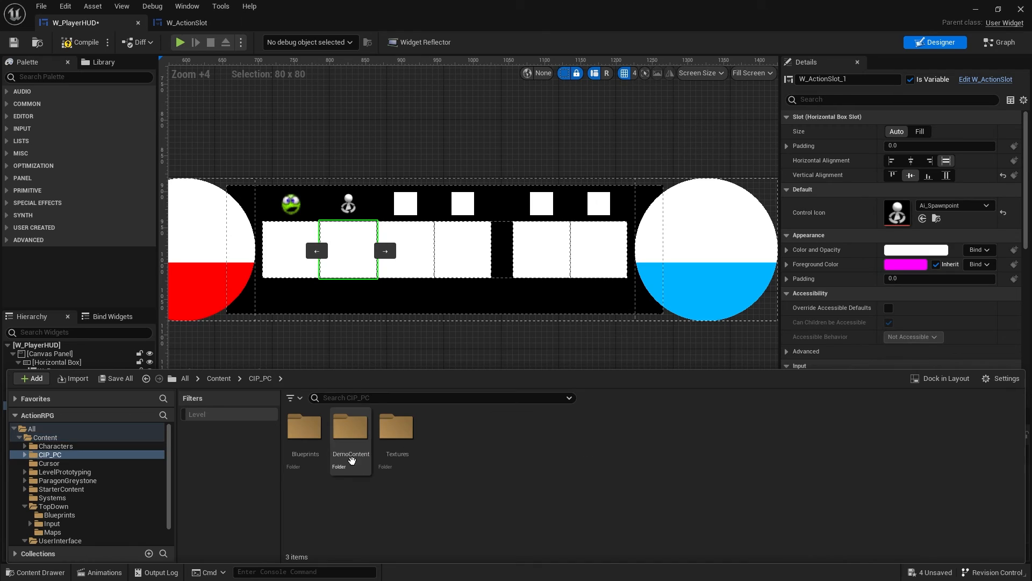
{"action": "double_click", "coordinate": [397, 433]}
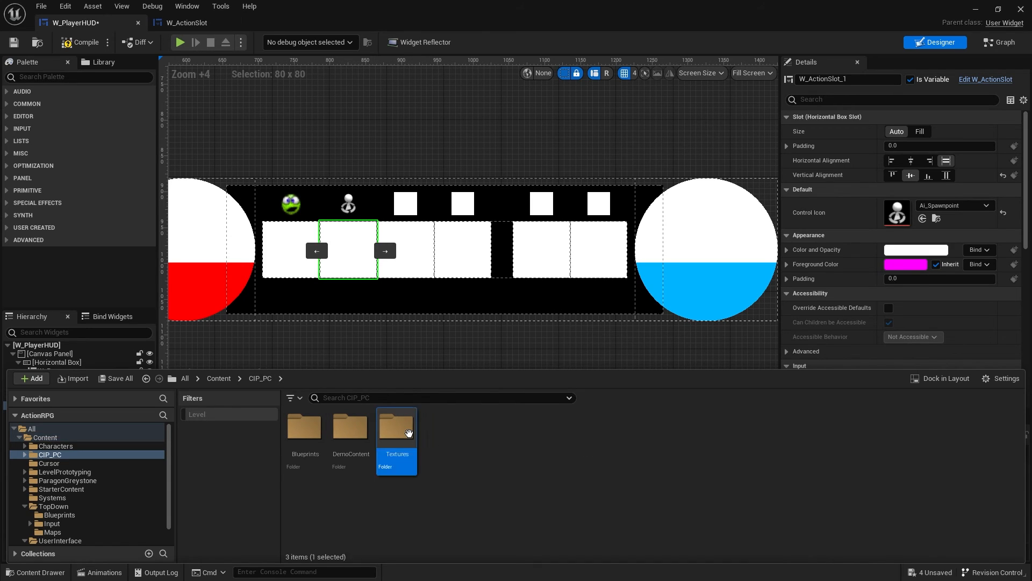
{"action": "double_click", "coordinate": [361, 428]}
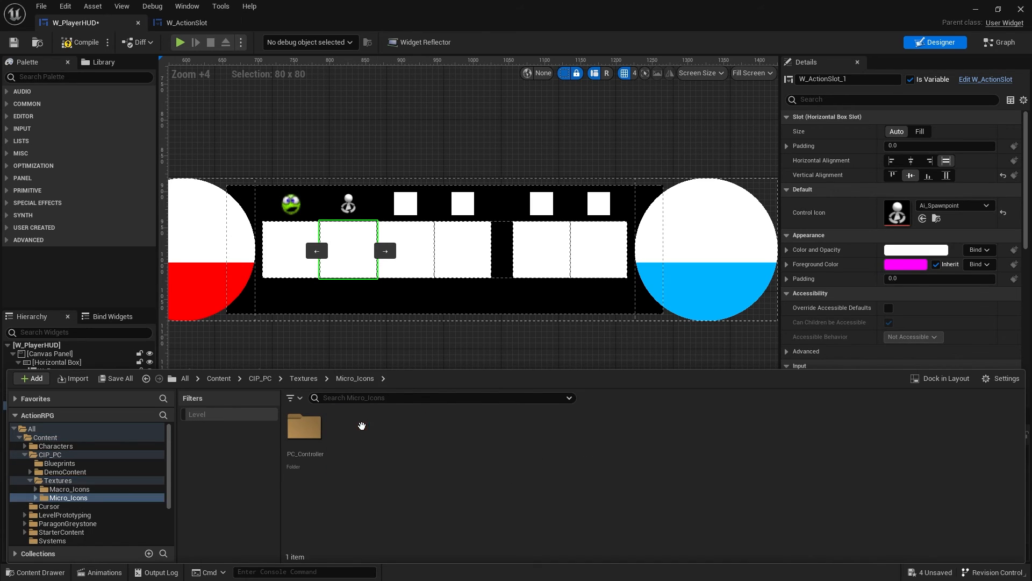
{"action": "double_click", "coordinate": [318, 428]}
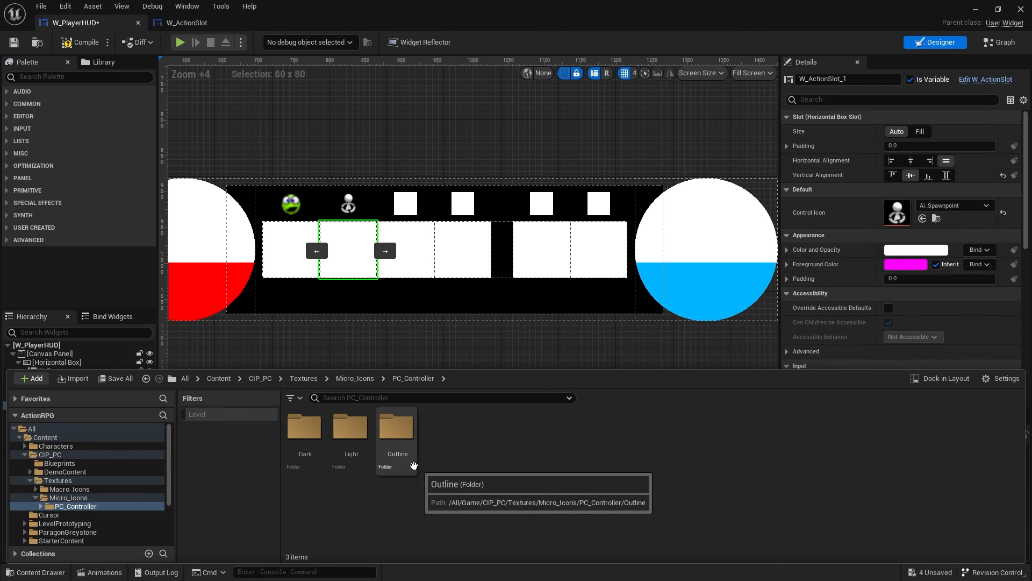
{"action": "double_click", "coordinate": [350, 428]}
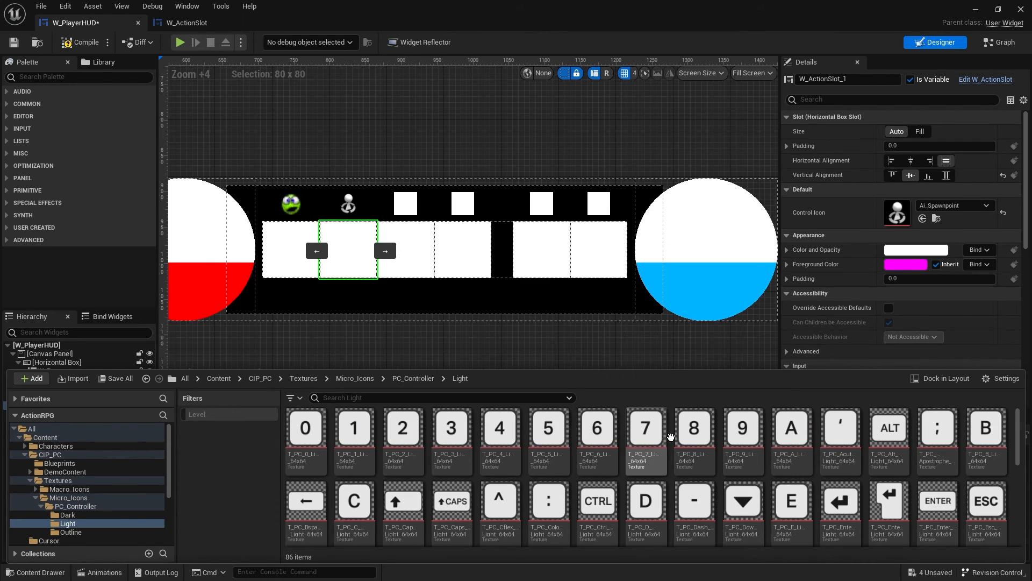
{"action": "scroll", "coordinate": [443, 429], "scroll_direction": "down", "scroll_amount": 4}
{"action": "scroll", "coordinate": [781, 482], "scroll_direction": "up", "scroll_amount": 3}
{"action": "scroll", "coordinate": [780, 482], "scroll_direction": "up", "scroll_amount": 1}
{"action": "left_click", "coordinate": [292, 196]}
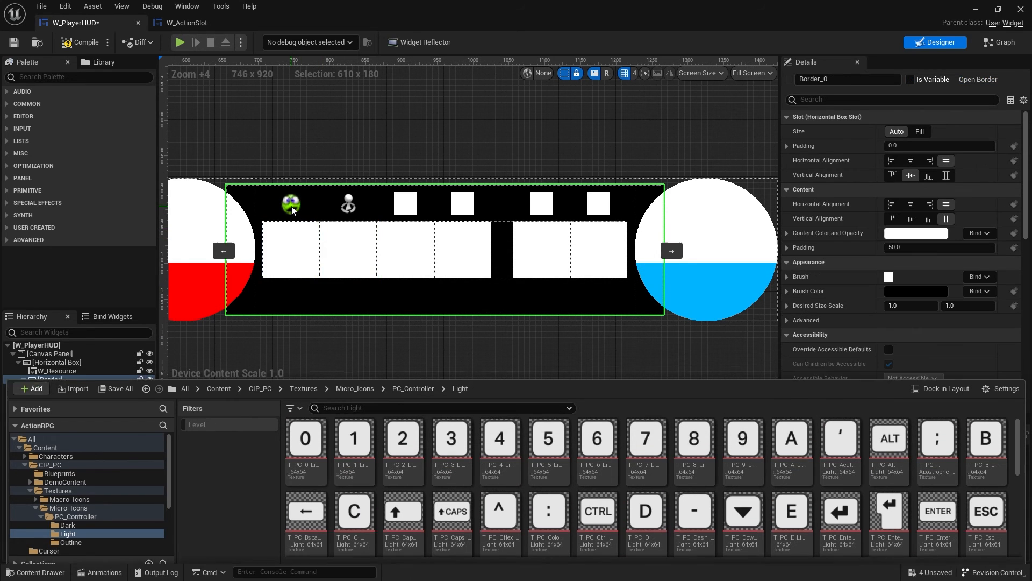
Step: Dock the content browser in the layout and place it as a floating window over the widget designer
{"action": "left_click", "coordinate": [35, 572]}
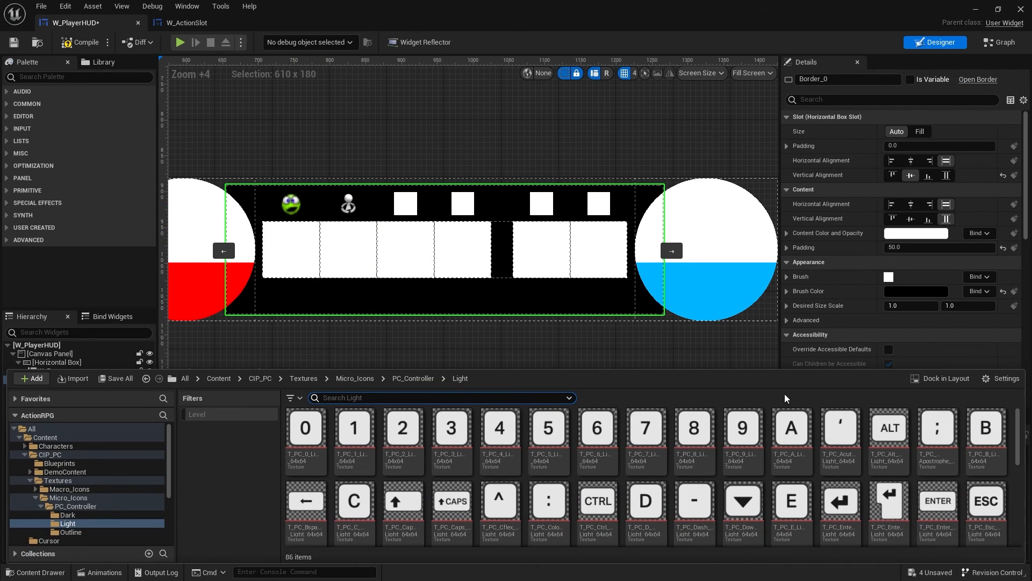
{"action": "left_click", "coordinate": [928, 385]}
{"action": "left_click_drag", "start_coordinate": [0, 174], "coordinate": [515, 228]}
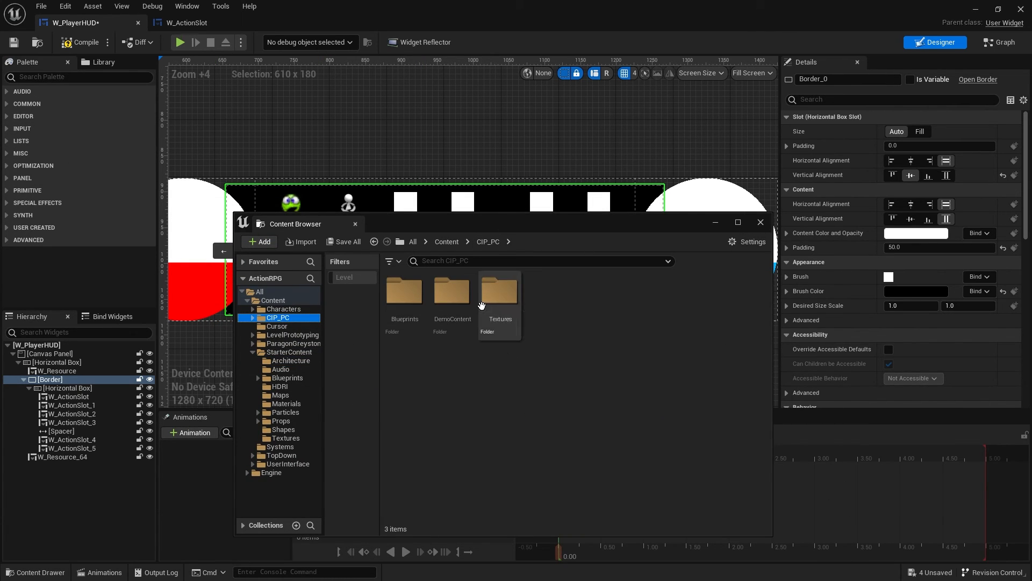
Step: Open the Dark icon folder under CIP_PC/Textures/Micro_Icons/PC_Controller in the floating content browser
{"action": "double_click", "coordinate": [486, 295]}
{"action": "double_click", "coordinate": [440, 303]}
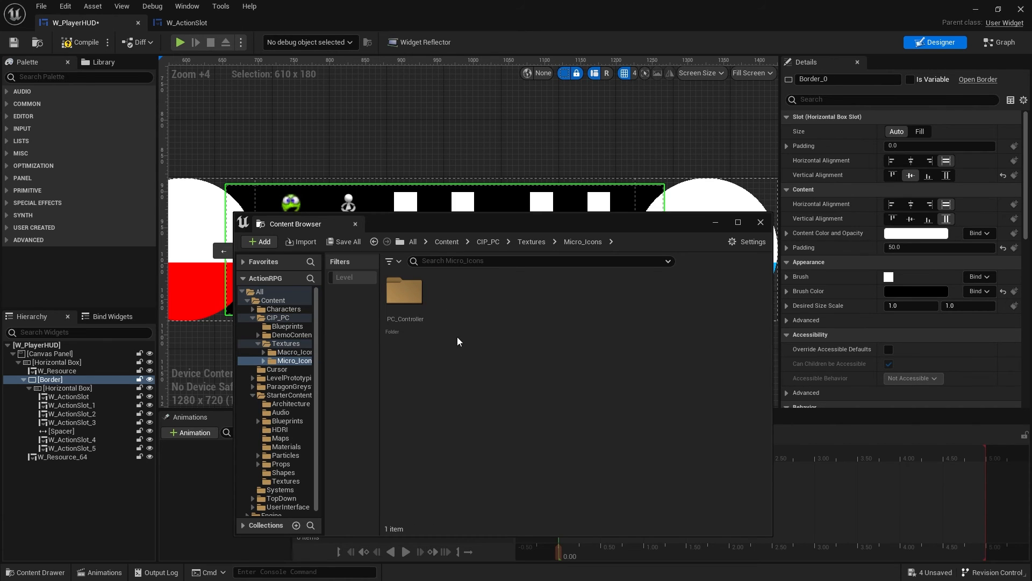
{"action": "double_click", "coordinate": [409, 293]}
{"action": "double_click", "coordinate": [414, 295]}
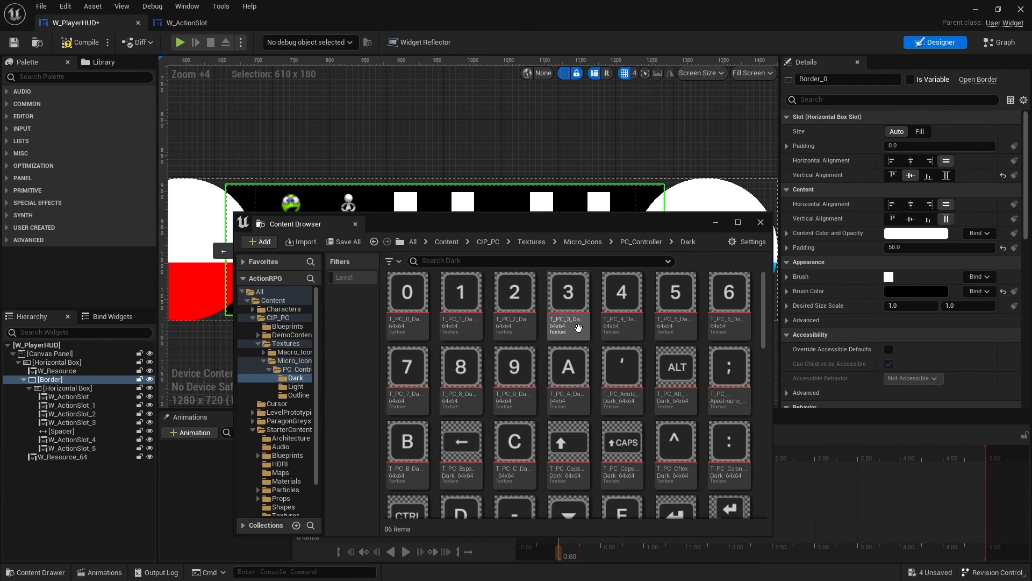
Step: Browse the Light icon folder, switch to the Outline folder under PC_Controller and move the floating content browser clear of the action slot icons
{"action": "left_click", "coordinate": [640, 241]}
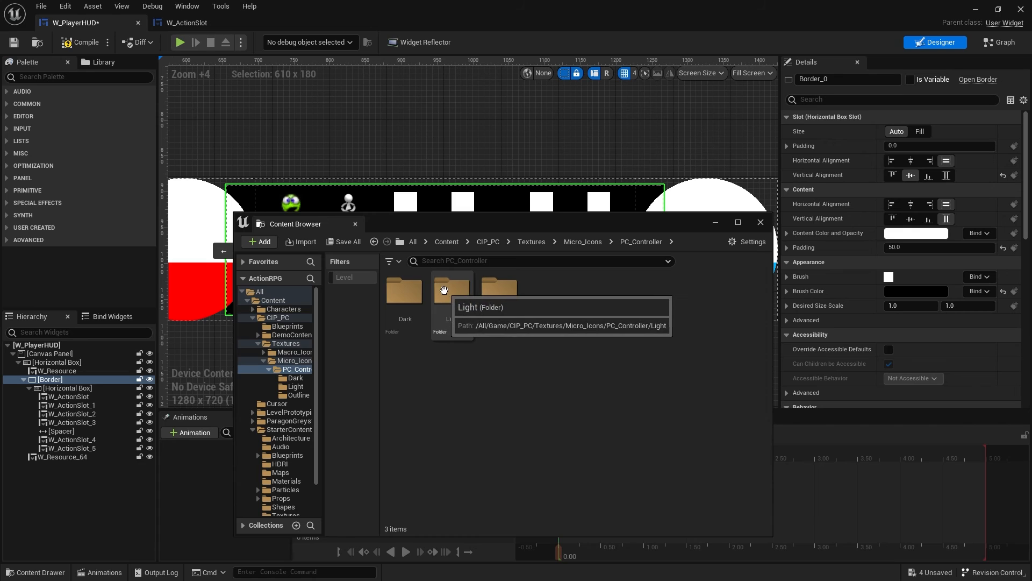
{"action": "double_click", "coordinate": [461, 296]}
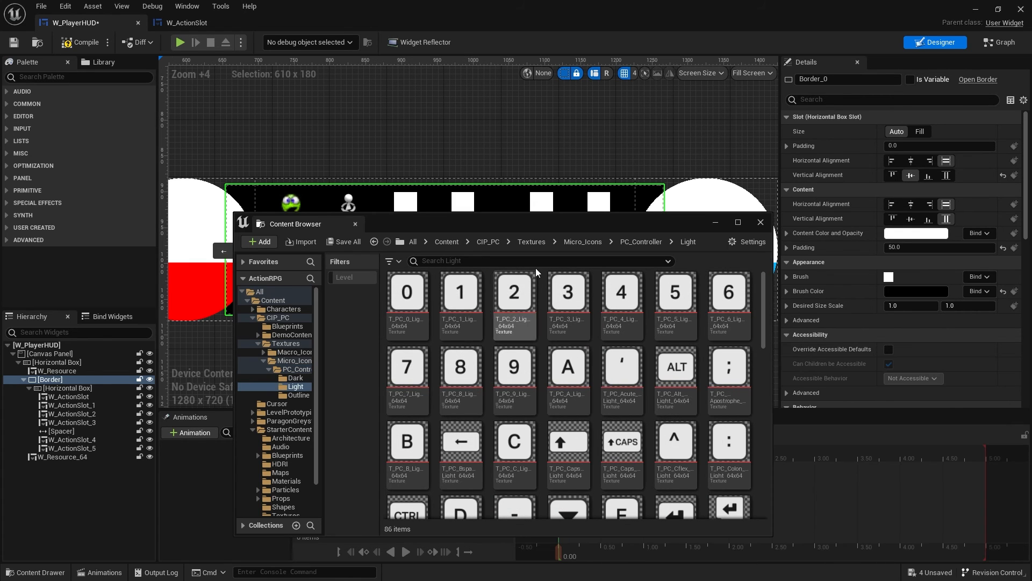
{"action": "left_click", "coordinate": [640, 243]}
{"action": "double_click", "coordinate": [515, 322]}
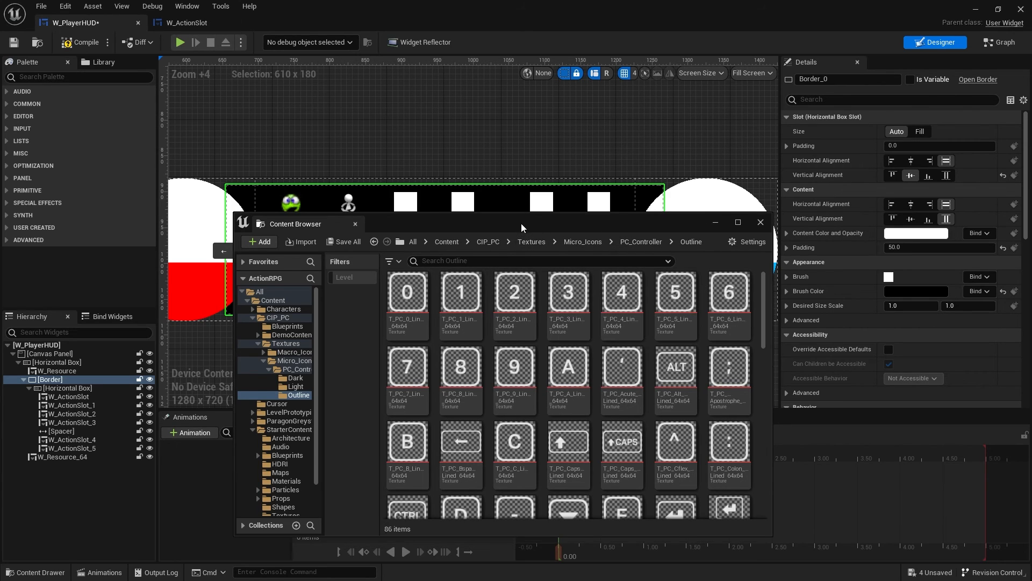
{"action": "left_click_drag", "start_coordinate": [521, 224], "coordinate": [481, 248]}
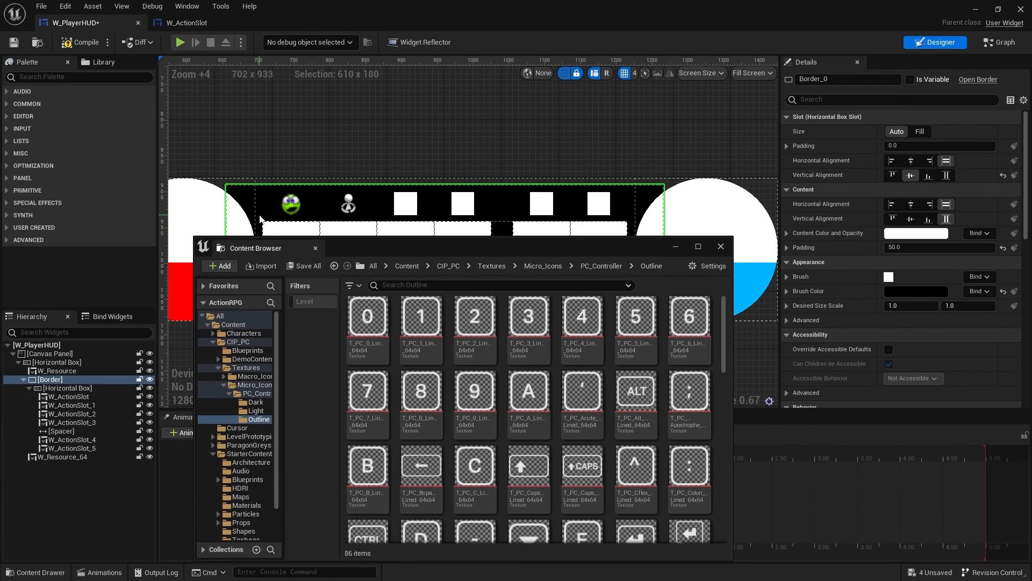
Step: Set the Control Icon of the first action slot, W_ActionSlot, to the T_PC_1_Lined_64x64 texture
{"action": "left_click", "coordinate": [293, 209]}
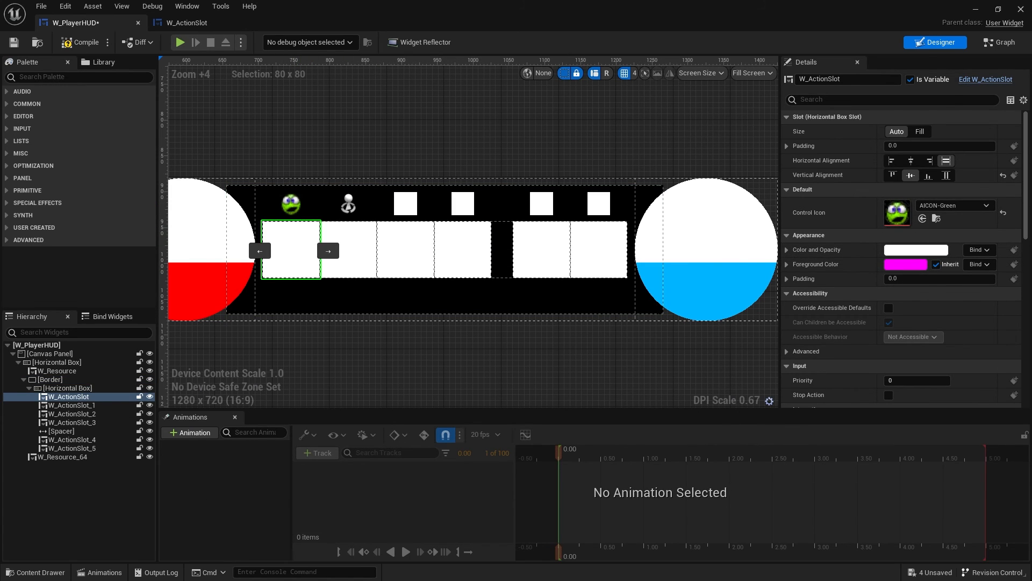
{"action": "key", "text": "alt+Tab"}
{"action": "left_click_drag", "start_coordinate": [421, 322], "coordinate": [896, 213]}
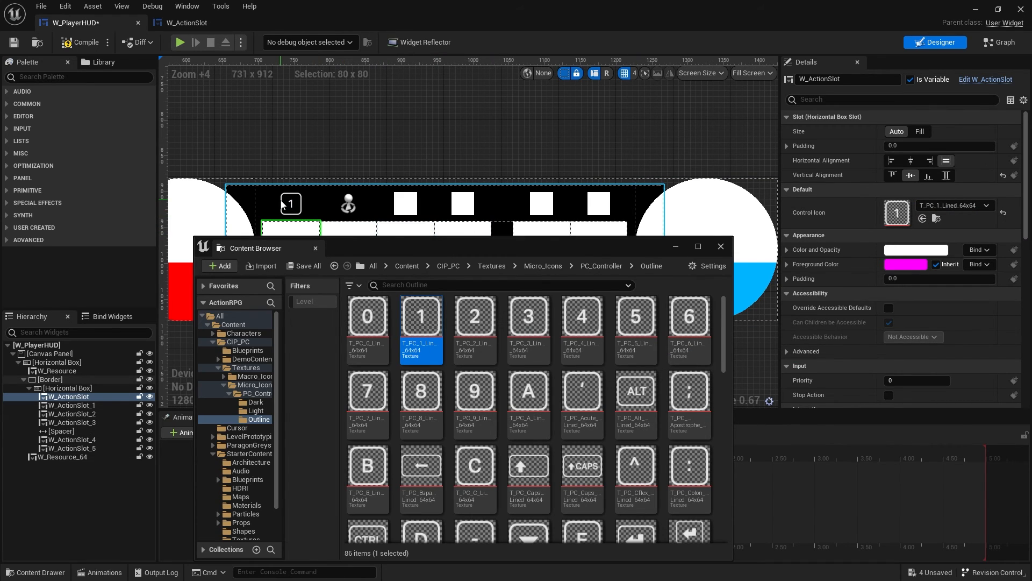
Step: Set the Control Icon of the second action slot, W_ActionSlot_1, to the lined 2 key texture from the Outline folder
{"action": "left_click", "coordinate": [361, 226]}
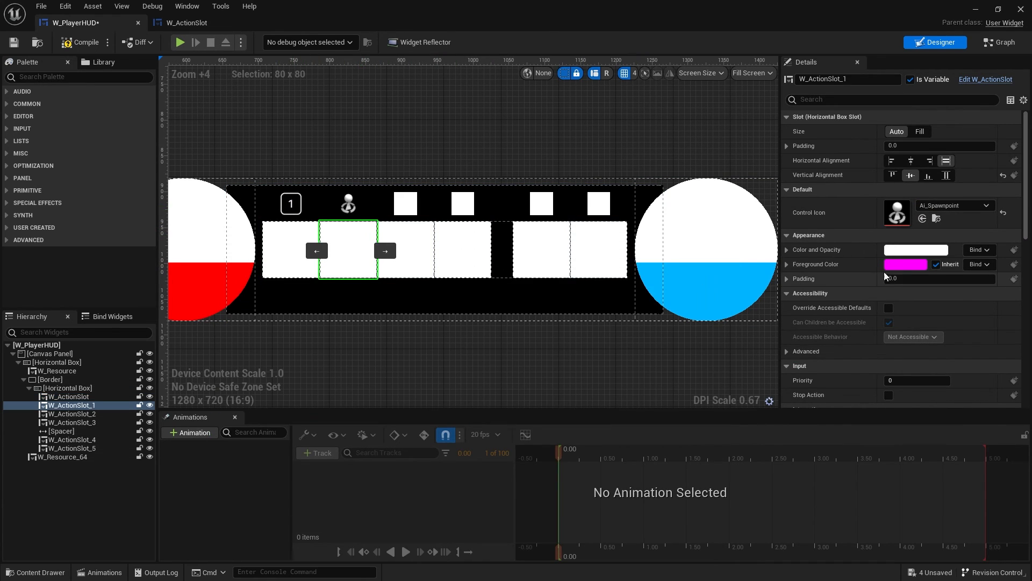
{"action": "left_click", "coordinate": [36, 572]}
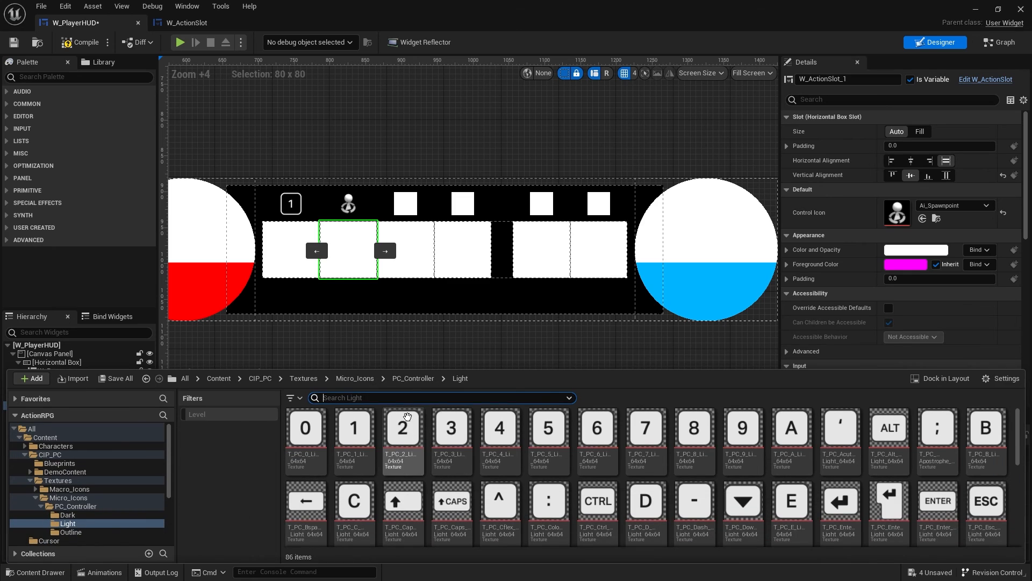
{"action": "left_click", "coordinate": [411, 379]}
{"action": "double_click", "coordinate": [410, 426]}
{"action": "left_click_drag", "start_coordinate": [402, 429], "coordinate": [879, 230]}
Step: Set the Control Icon of the third action slot, W_ActionSlot_2, to the T_PC_3_Lined_64x64 texture
{"action": "left_click", "coordinate": [410, 255]}
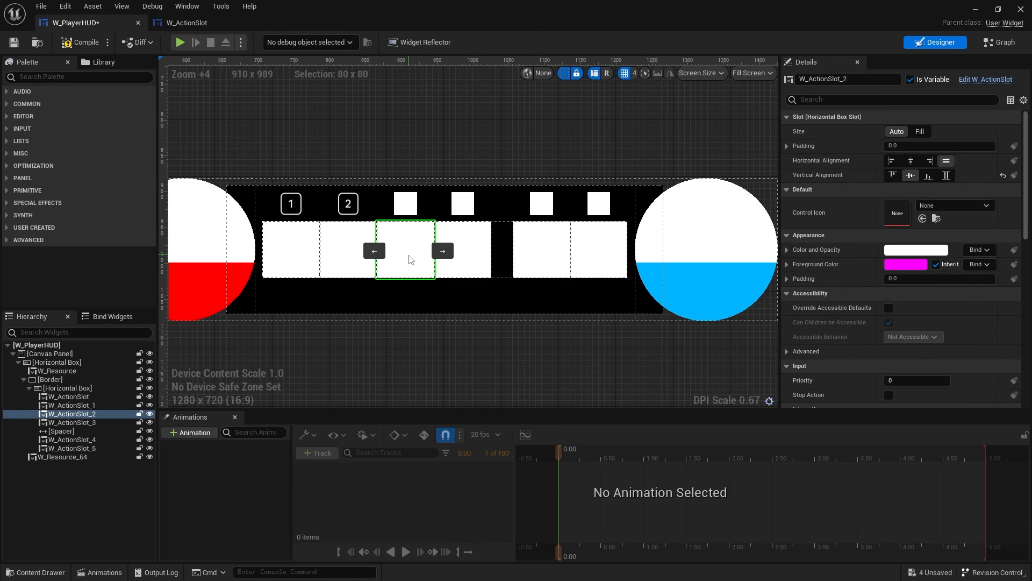
{"action": "left_click", "coordinate": [60, 571]}
{"action": "left_click_drag", "start_coordinate": [451, 428], "coordinate": [896, 213]}
Step: Set the Control Icon of the fourth action slot, W_ActionSlot_3, to the lined 4 key texture
{"action": "left_click", "coordinate": [461, 257]}
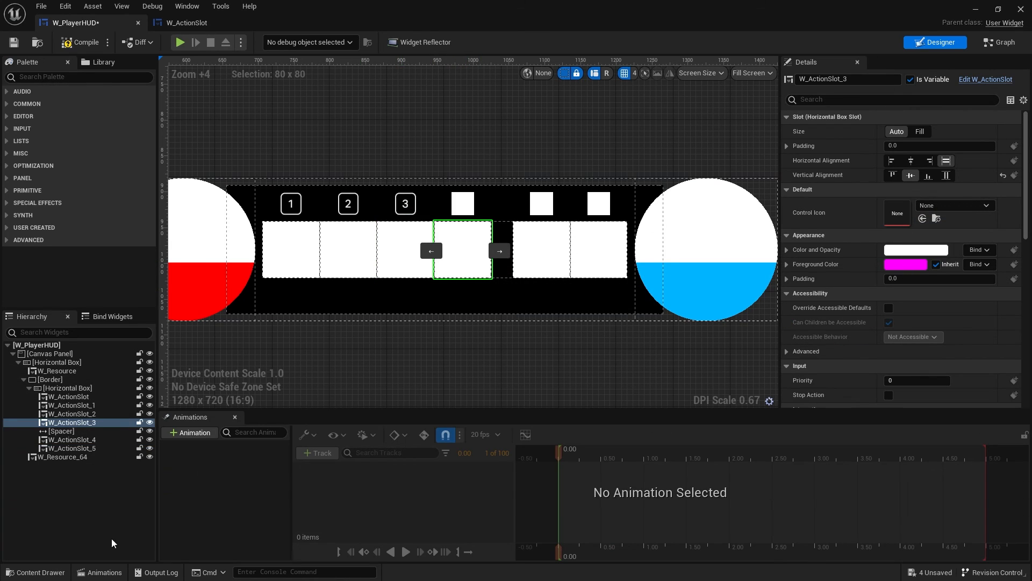
{"action": "left_click", "coordinate": [35, 571]}
{"action": "left_click_drag", "start_coordinate": [500, 430], "coordinate": [897, 215]}
Step: Set the Control Icon of W_ActionSlot_4, the first slot after the spacer, to the T_PC_LMB_Lined_64x64 mouse texture
{"action": "left_click", "coordinate": [541, 278]}
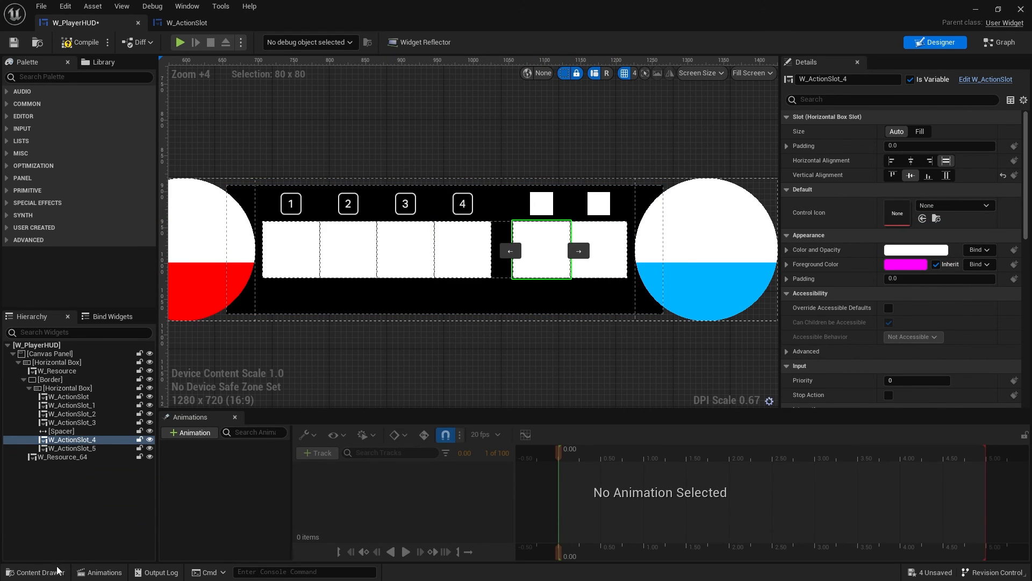
{"action": "left_click", "coordinate": [59, 570]}
{"action": "scroll", "coordinate": [585, 492], "scroll_direction": "down", "scroll_amount": 3}
{"action": "scroll", "coordinate": [659, 473], "scroll_direction": "down", "scroll_amount": 1}
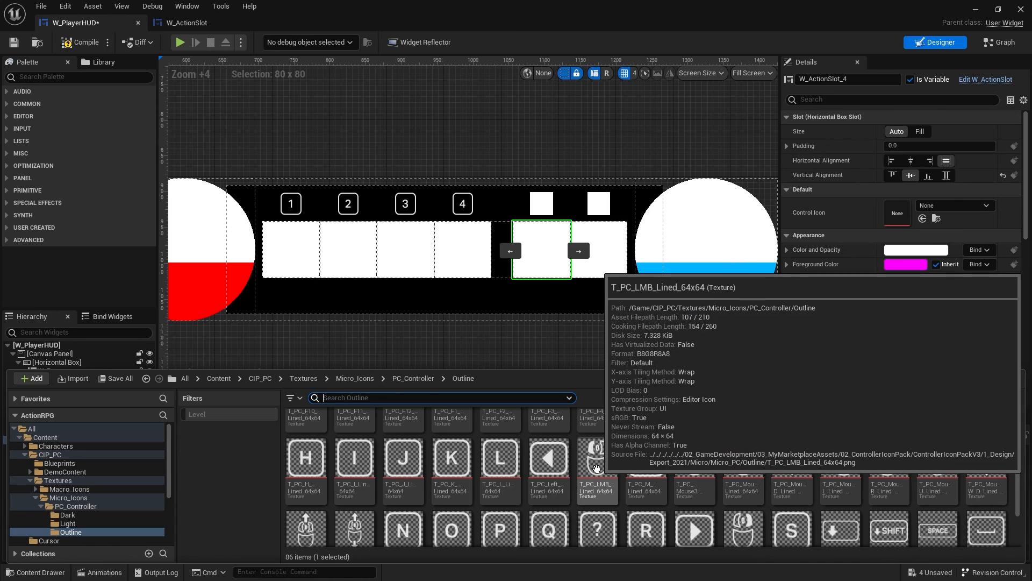
{"action": "left_click_drag", "start_coordinate": [606, 472], "coordinate": [895, 217]}
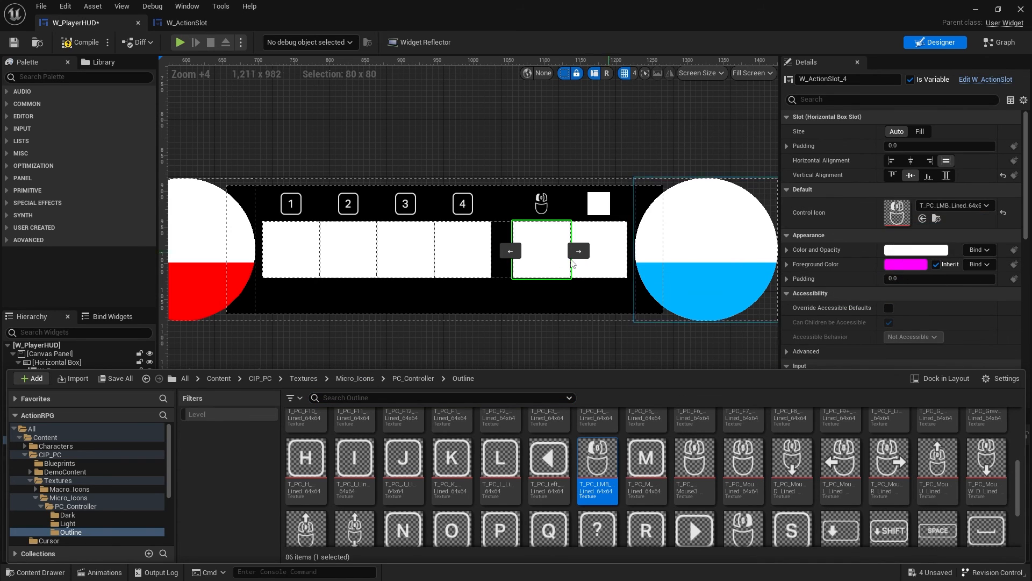
Step: Set the Control Icon of the last action slot, W_ActionSlot_5, to the T_PC_RMB_Lined_64x64 mouse texture
{"action": "left_click", "coordinate": [625, 269]}
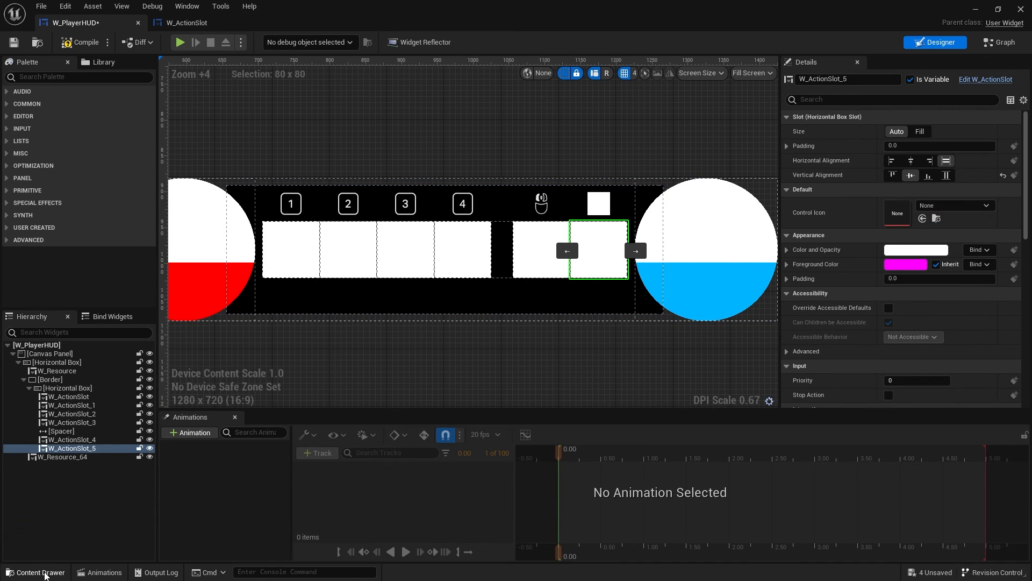
{"action": "left_click", "coordinate": [45, 574]}
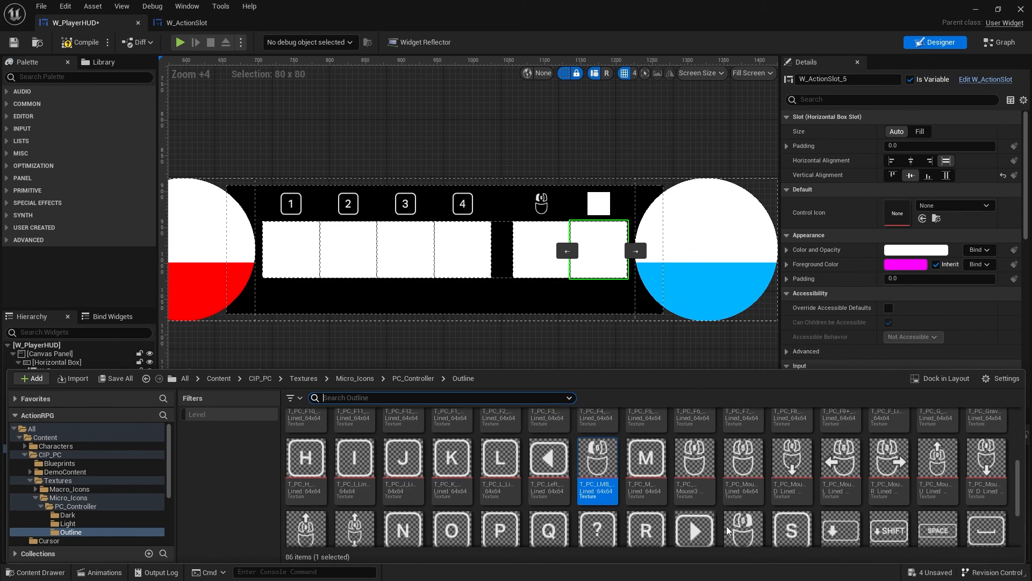
{"action": "left_click_drag", "start_coordinate": [727, 530], "coordinate": [896, 214]}
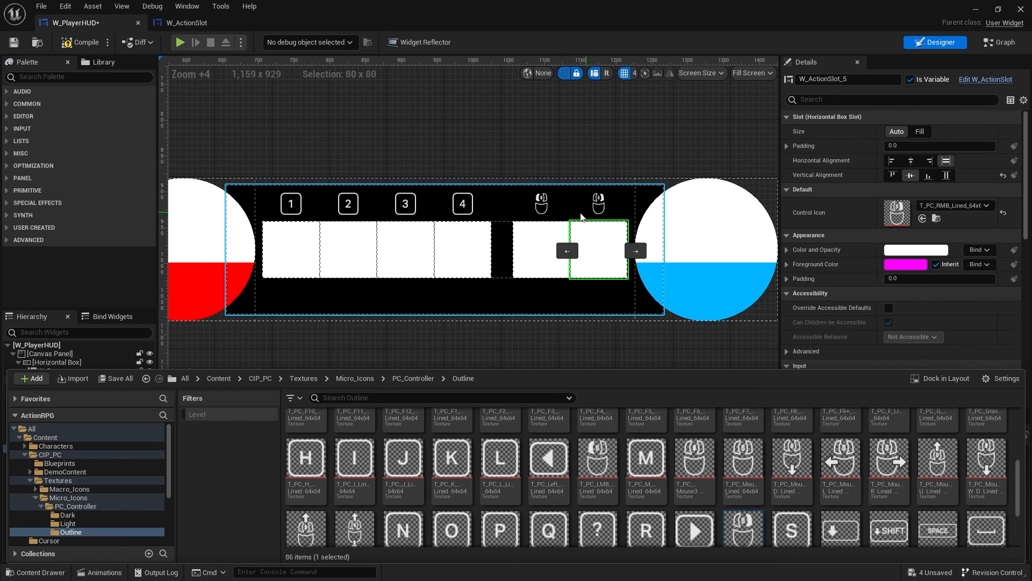
Step: Compile and save the W_PlayerHUD widget
{"action": "left_click", "coordinate": [80, 41]}
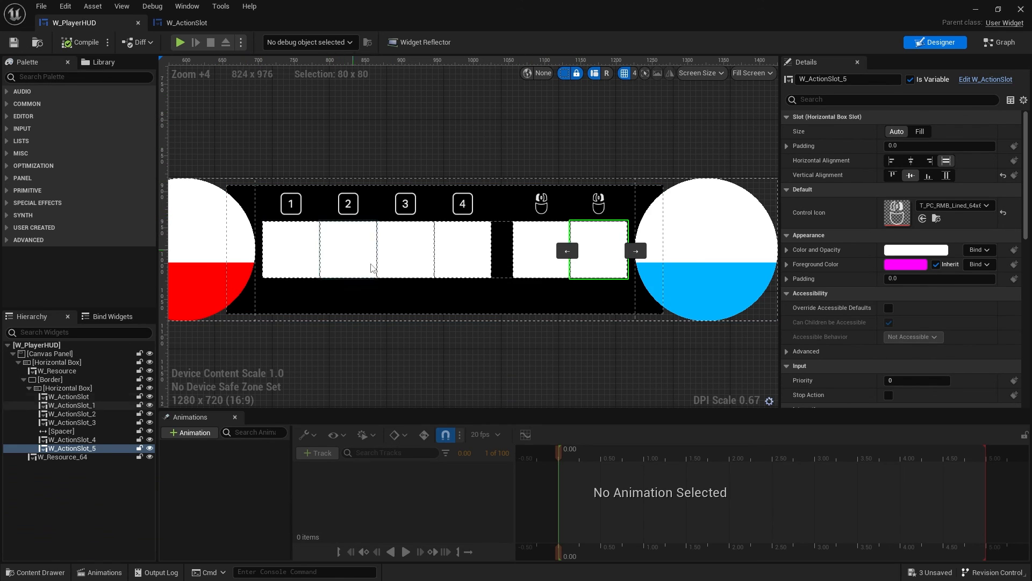
{"action": "scroll", "coordinate": [365, 262], "scroll_direction": "down", "scroll_amount": 3}
{"action": "left_click", "coordinate": [425, 295]}
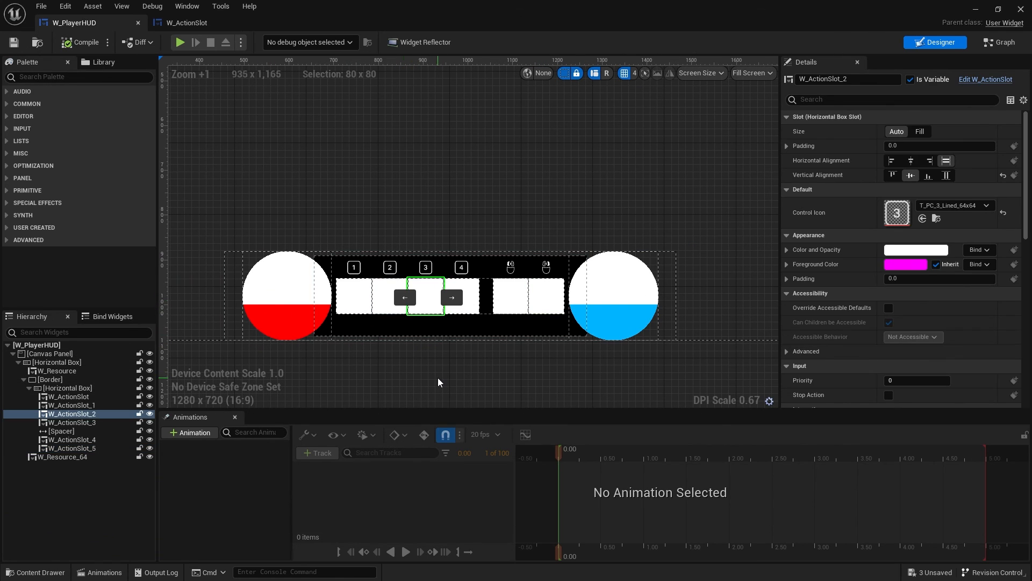
Step: Close the floating content browser over the level editor and play the TopDownMap level to test the HUD
{"action": "left_click", "coordinate": [974, 11]}
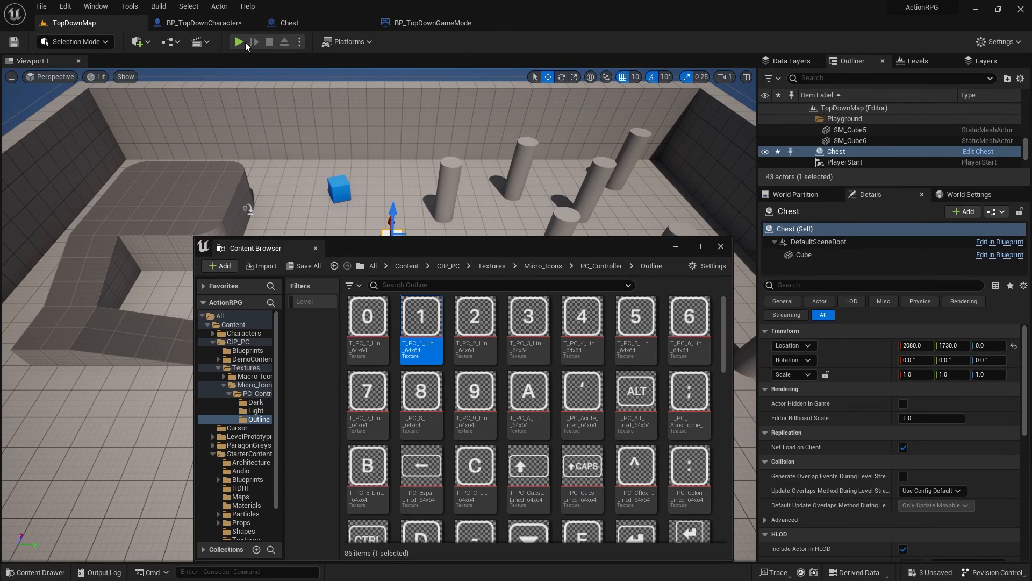
{"action": "left_click", "coordinate": [721, 246]}
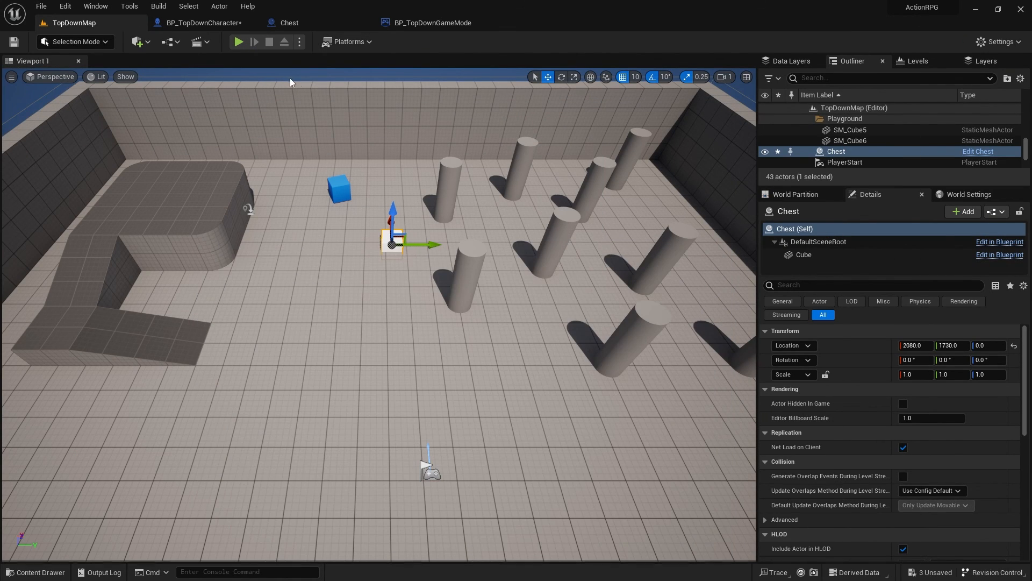
{"action": "left_click", "coordinate": [242, 42]}
Step: Add a Branch on the Can Activate Ability result in the Ability blueprint's event graph and run it from the ActivateAbility event
{"action": "mouse_move", "coordinate": [405, 215]}
{"action": "left_mouse_down"}
{"action": "mouse_move", "coordinate": [253, 205]}
{"action": "mouse_move", "coordinate": [233, 288]}
{"action": "mouse_move", "coordinate": [418, 387]}
{"action": "mouse_move", "coordinate": [517, 412]}
{"action": "mouse_move", "coordinate": [557, 286]}
{"action": "left_mouse_up"}
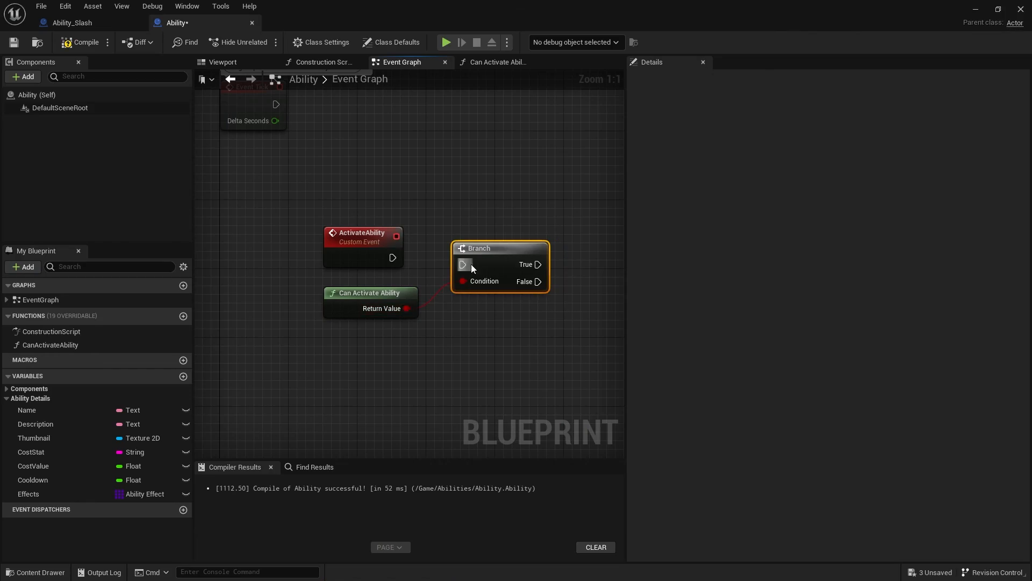
{"action": "left_click_drag", "start_coordinate": [465, 265], "coordinate": [393, 257]}
{"action": "left_click_drag", "start_coordinate": [524, 257], "coordinate": [517, 255]}
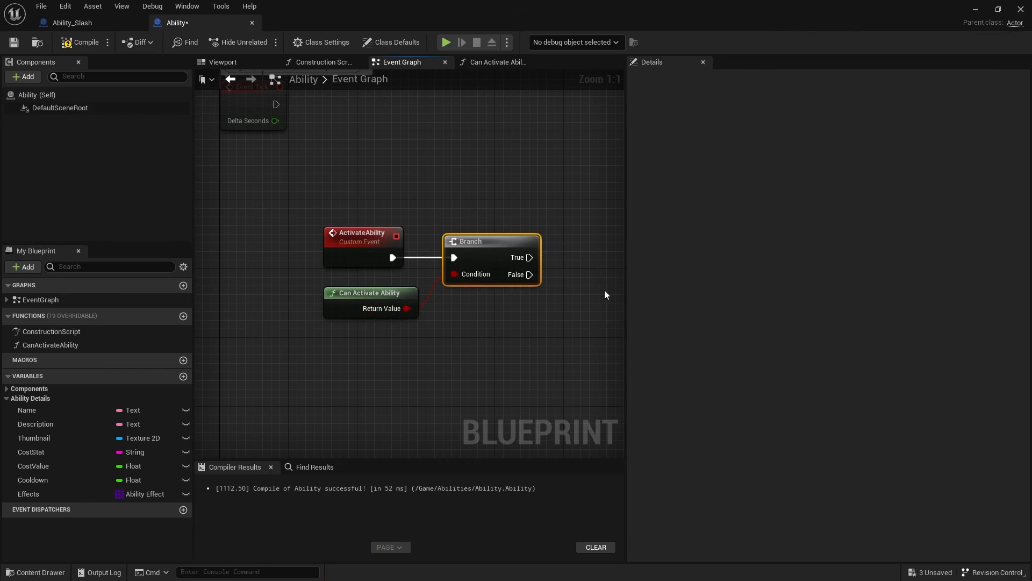
Step: Create the Character variables Caster and IntendedTarget in the Ability blueprint and group both under a Targetting category
{"action": "right_click_drag", "start_coordinate": [605, 295], "coordinate": [524, 293]}
{"action": "right_click_drag", "start_coordinate": [496, 347], "coordinate": [466, 330]}
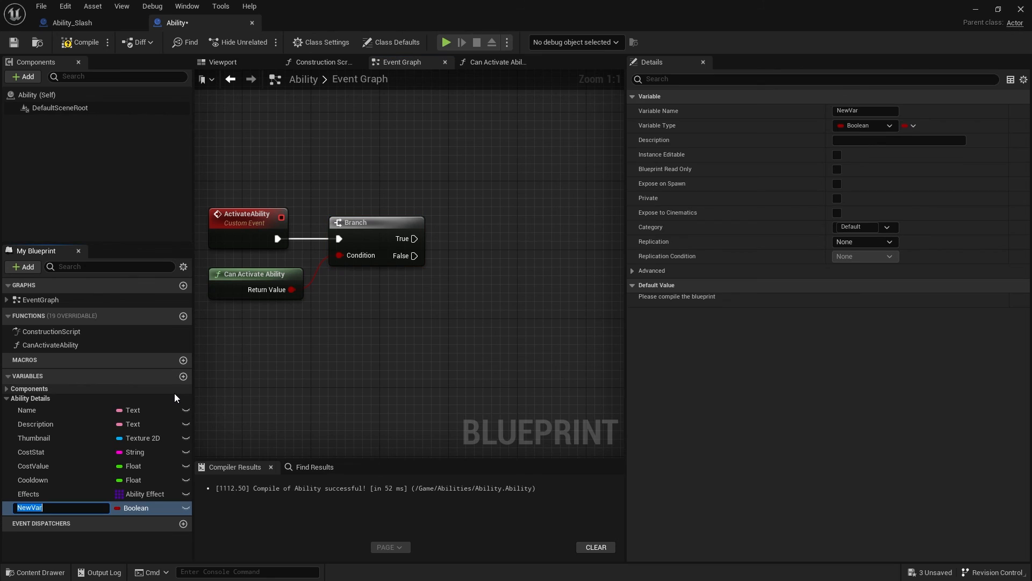
{"action": "left_click", "coordinate": [135, 521]}
{"action": "left_click", "coordinate": [150, 304]}
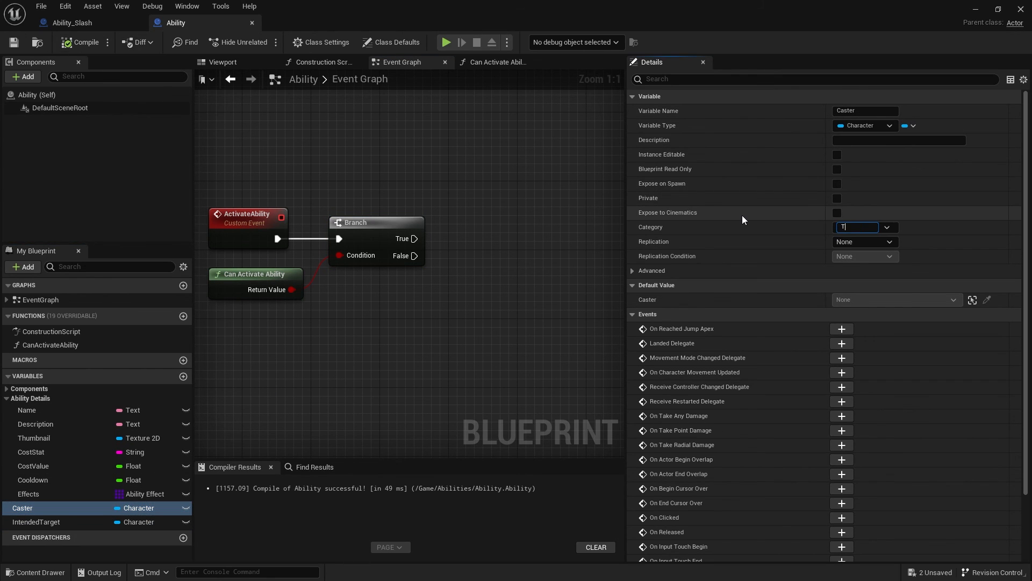
{"action": "left_click_drag", "start_coordinate": [36, 531], "coordinate": [27, 510]}
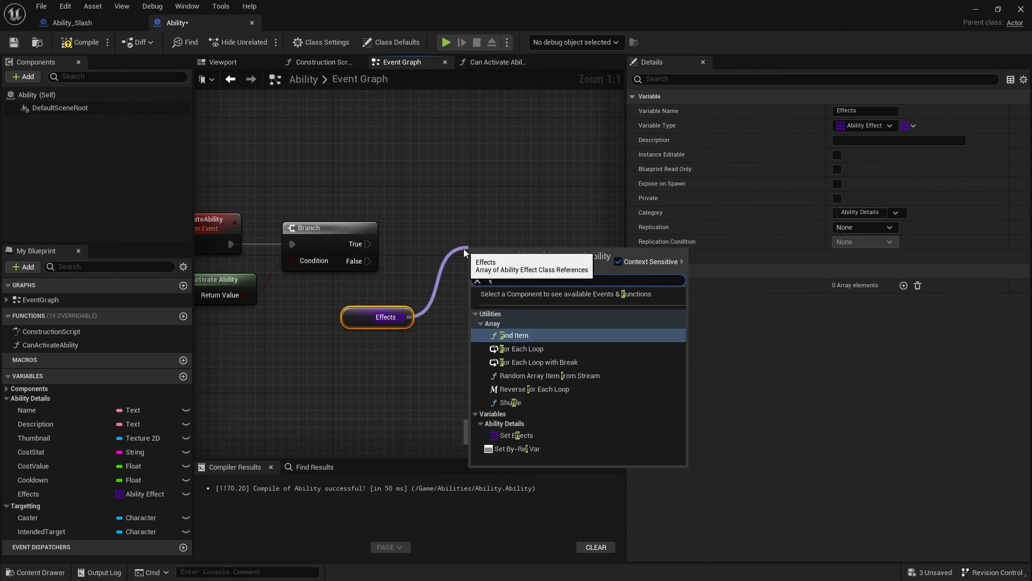
Step: Loop over the Effects array with a For Each Loop and spawn each array element's class with Spawn Actor from Class
{"action": "left_click", "coordinate": [514, 334]}
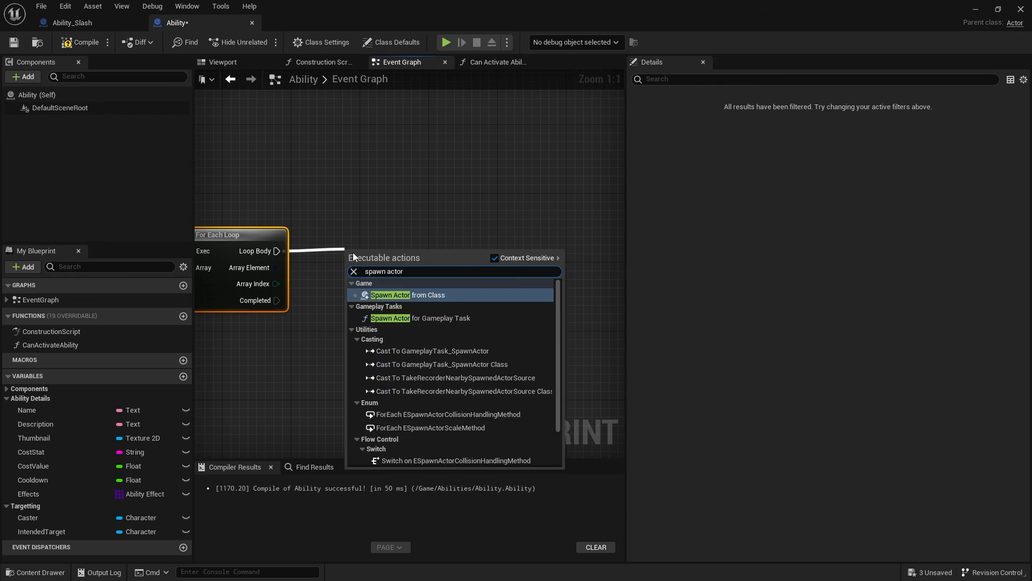
{"action": "left_click", "coordinate": [414, 295]}
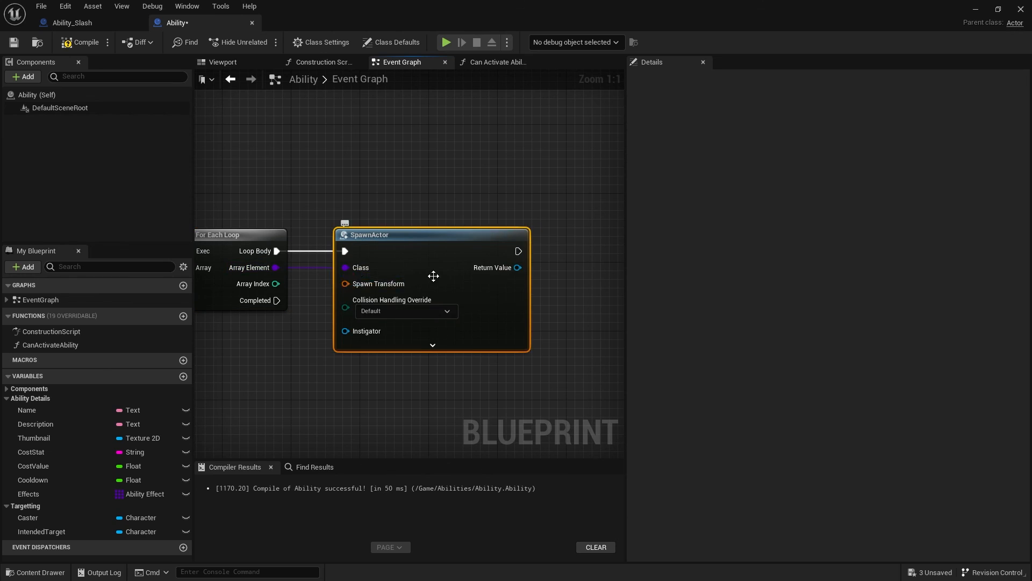